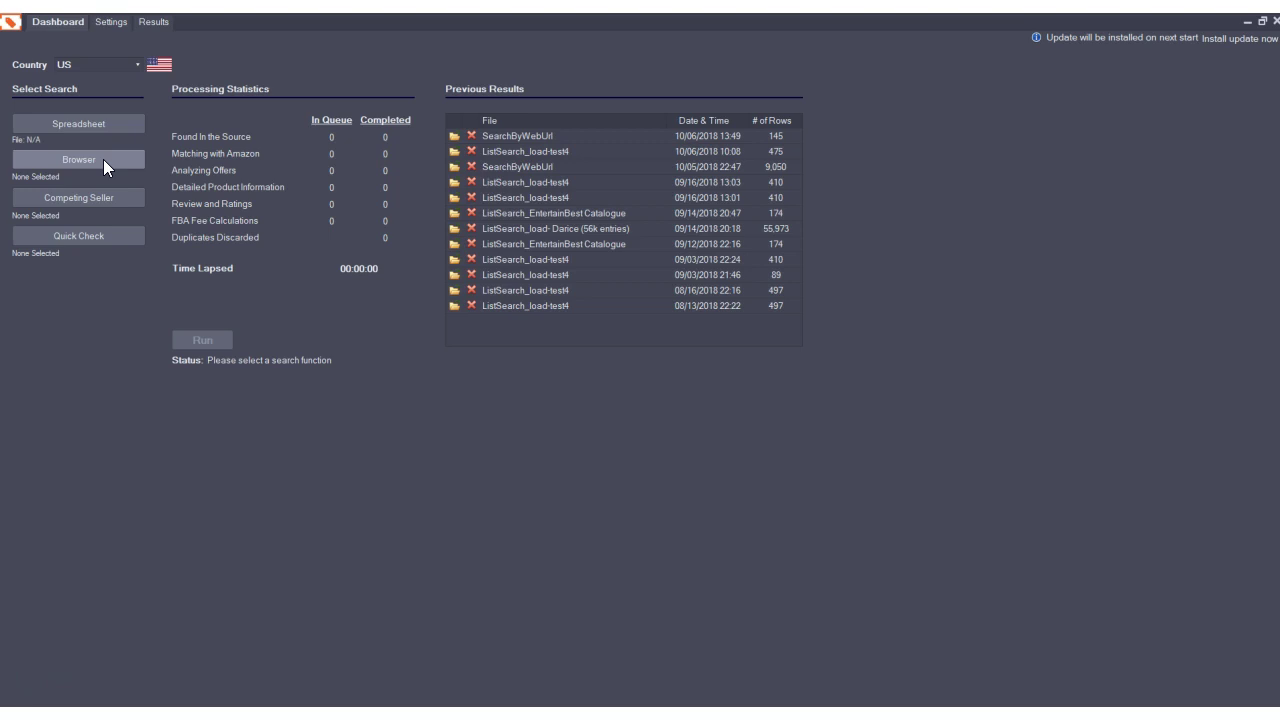
Open the built-in browser on the Amazon home page and maximize its window
{"action": "left_click", "coordinate": [104, 162]}
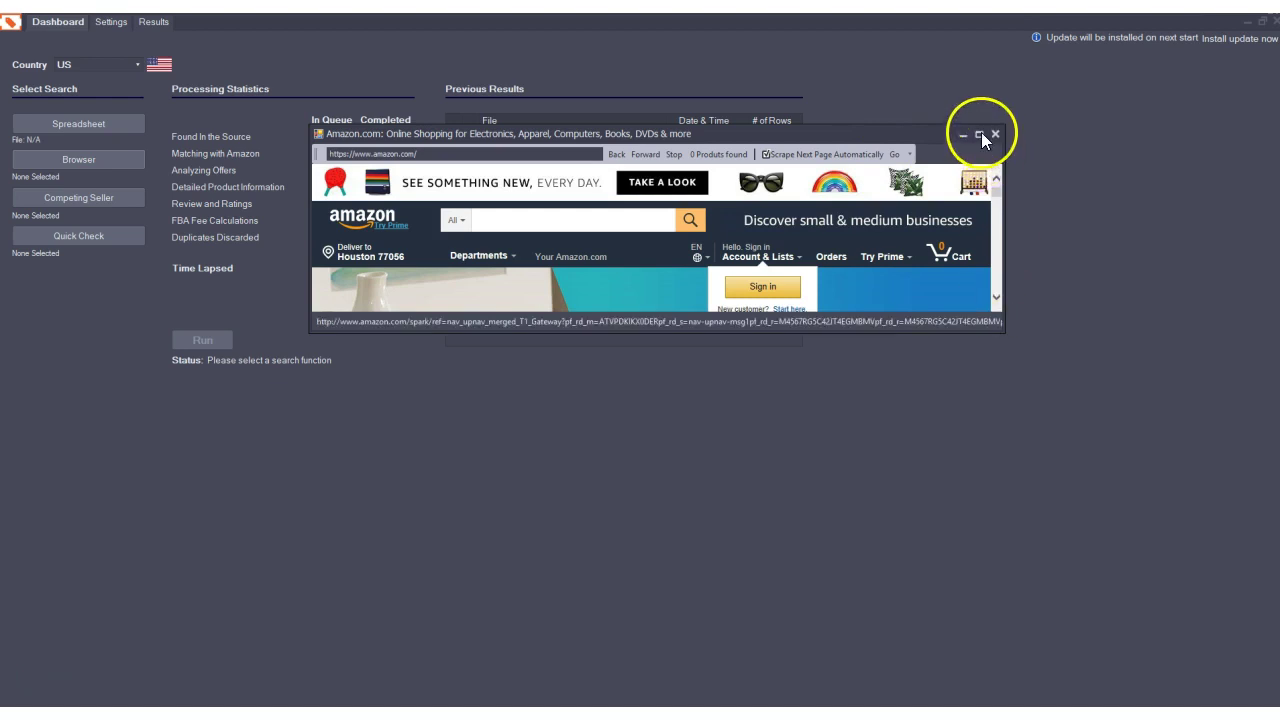
{"action": "left_click", "coordinate": [979, 133]}
{"action": "mouse_move", "coordinate": [996, 157]}
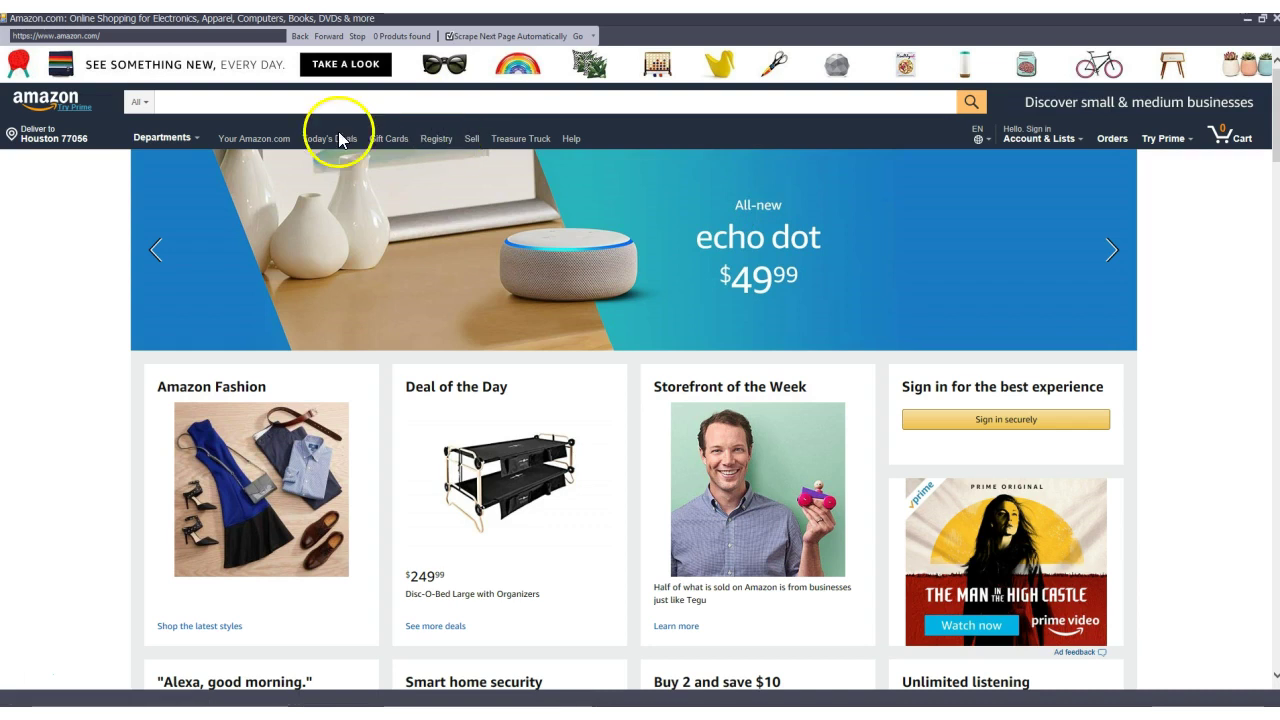
{"action": "mouse_move", "coordinate": [166, 148]}
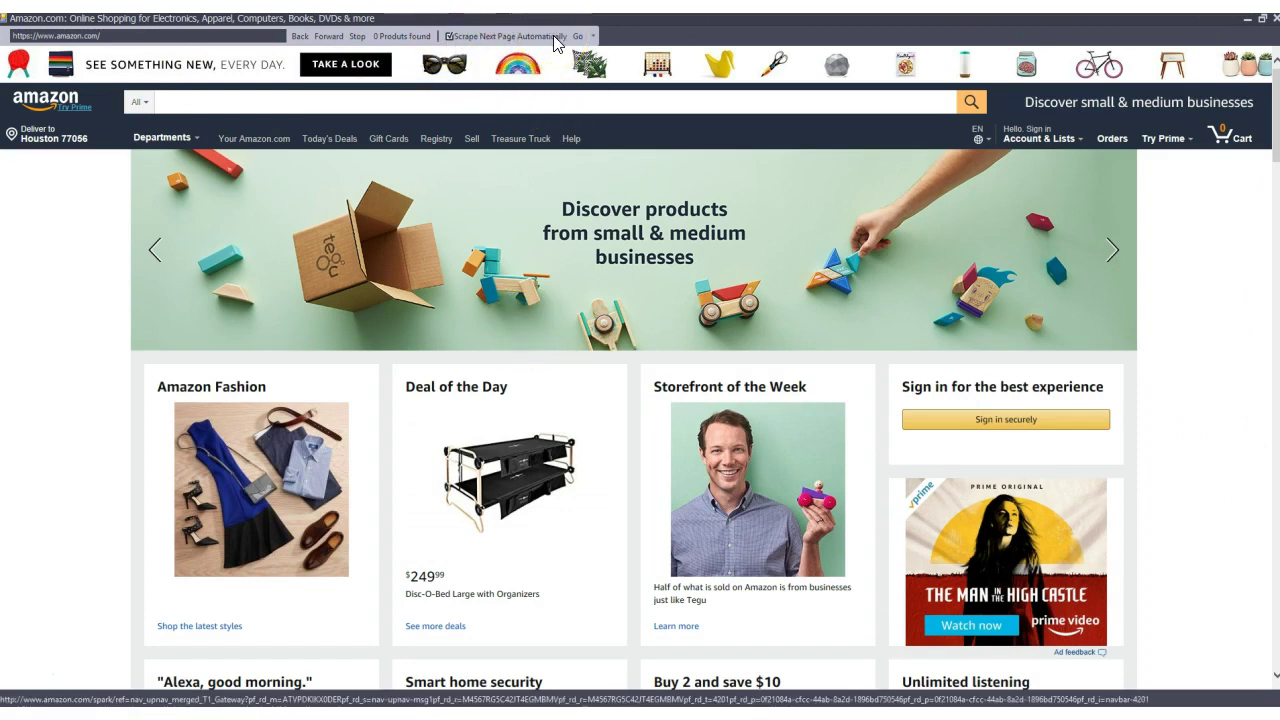
{"action": "left_click", "coordinate": [443, 36]}
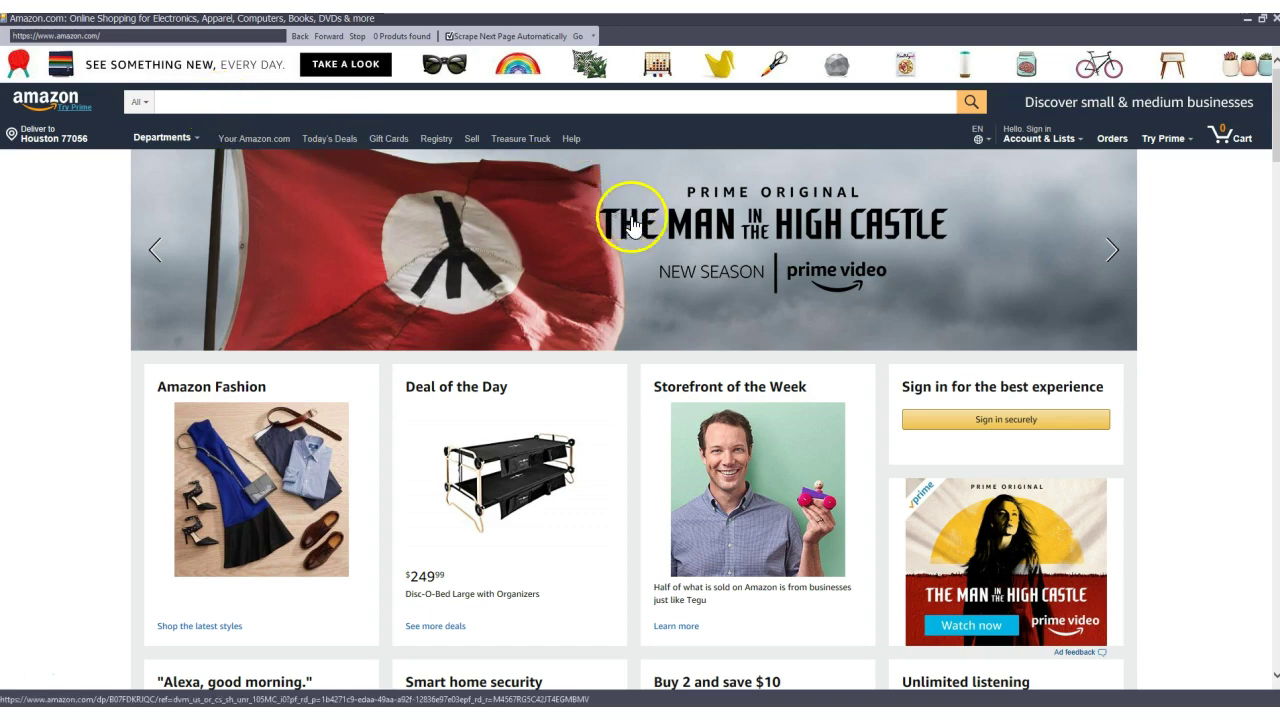
Look over the Amazon home page and focus its product search field
{"action": "scroll", "coordinate": [666, 277], "scroll_direction": "down", "scroll_amount": 4}
{"action": "scroll", "coordinate": [666, 280], "scroll_direction": "up", "scroll_amount": 3}
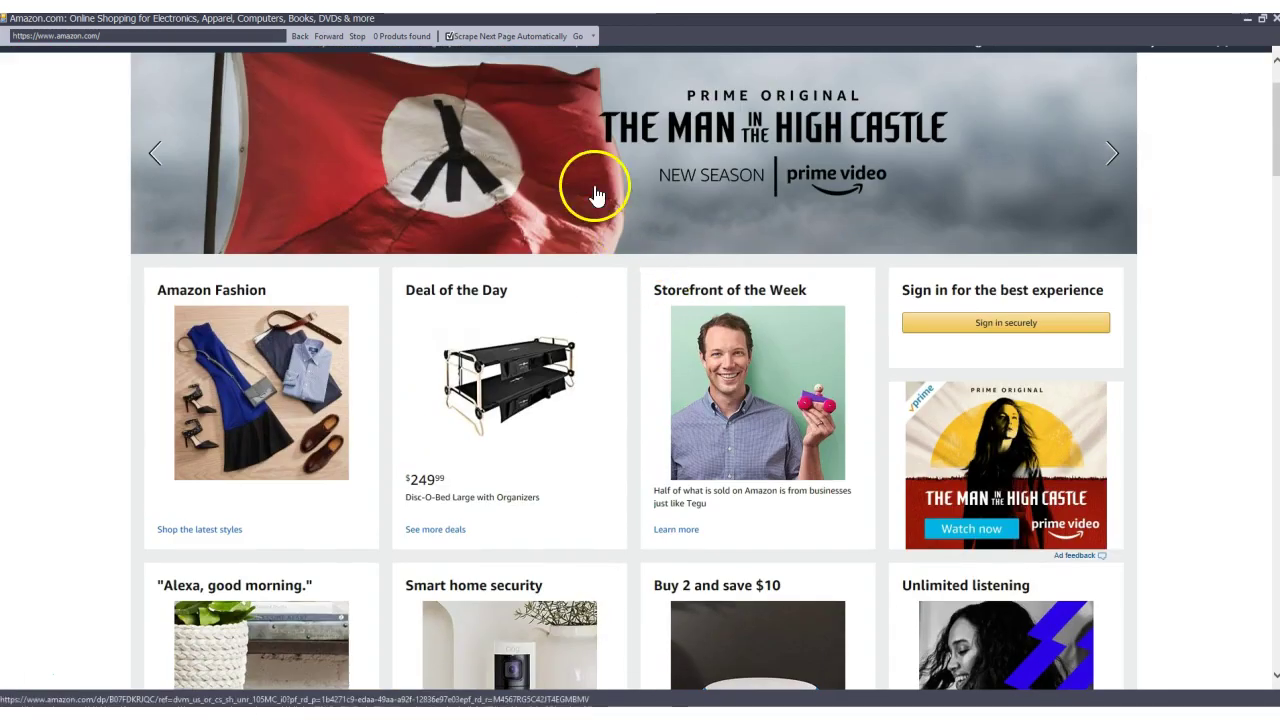
{"action": "scroll", "coordinate": [614, 243], "scroll_direction": "up", "scroll_amount": 1}
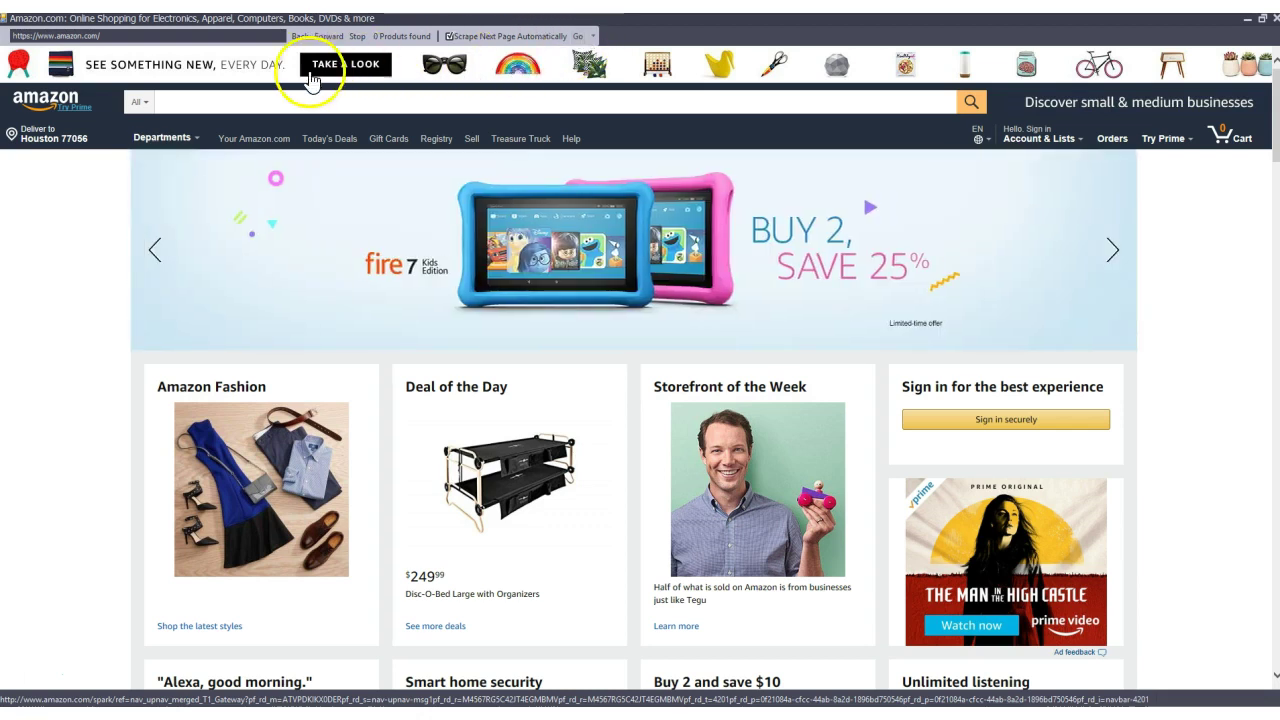
{"action": "left_click", "coordinate": [178, 101]}
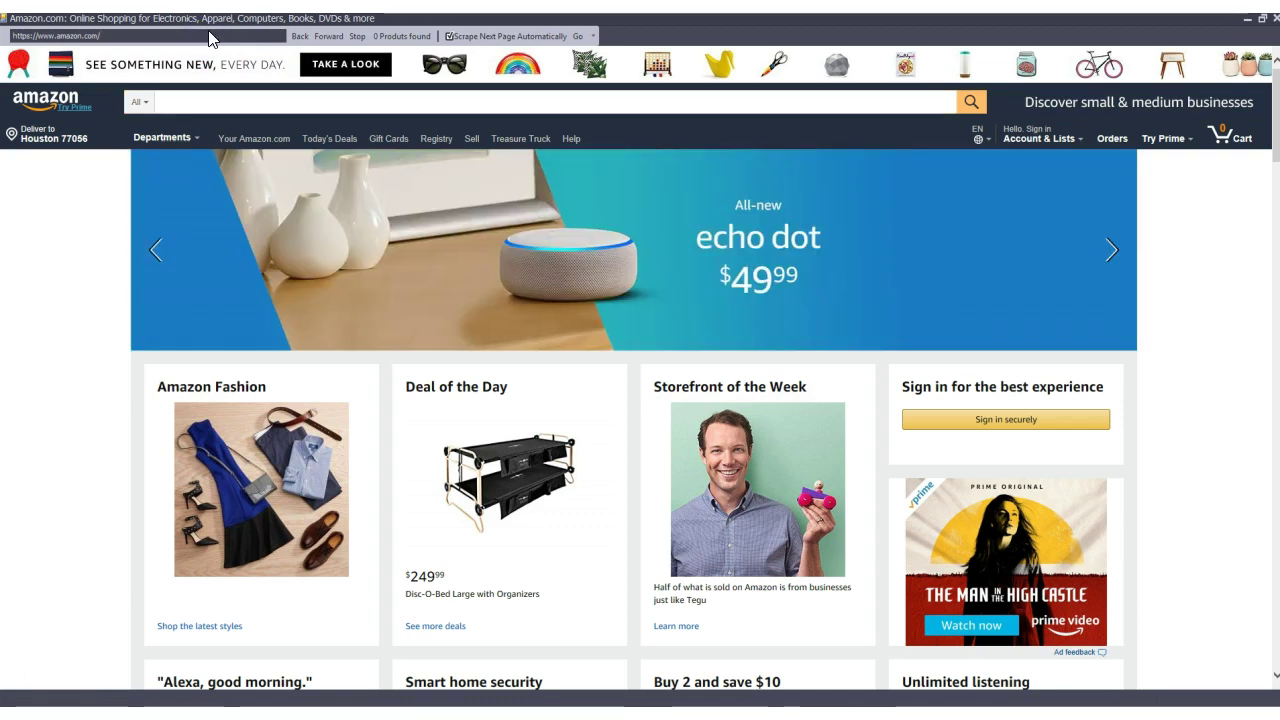
{"action": "scroll", "coordinate": [497, 370], "scroll_direction": "down", "scroll_amount": 1}
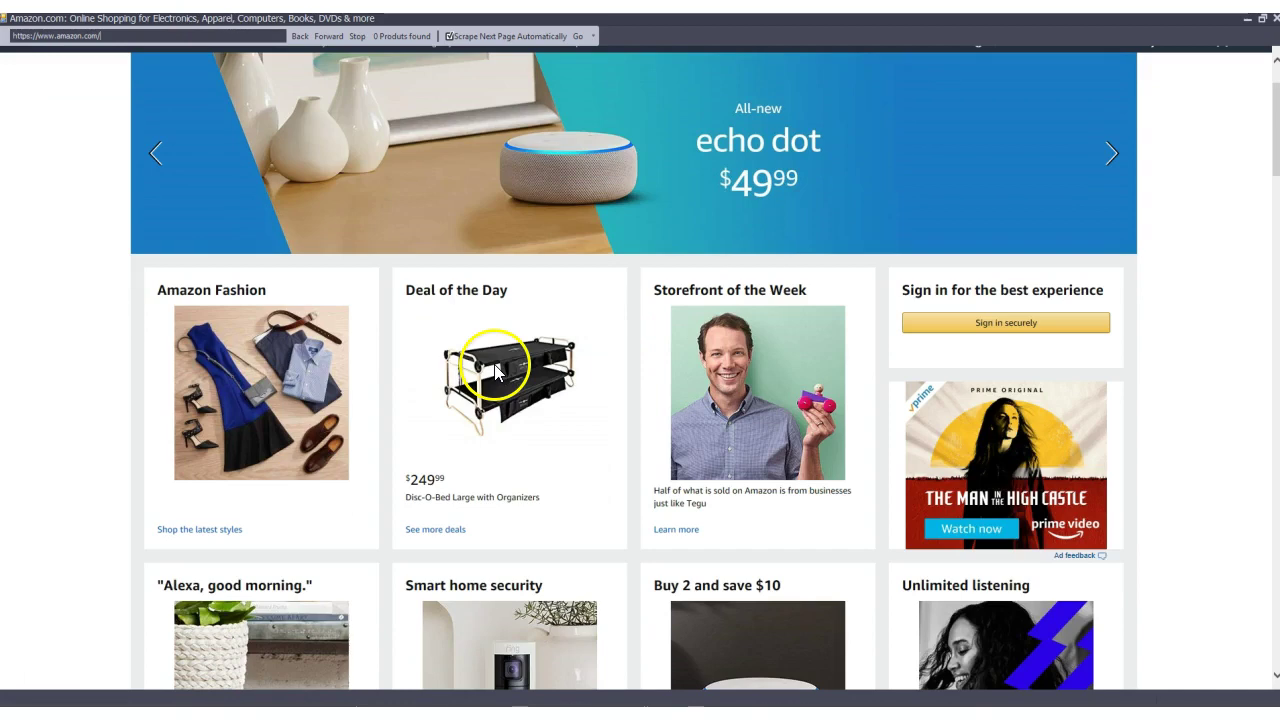
{"action": "scroll", "coordinate": [497, 370], "scroll_direction": "up", "scroll_amount": 1}
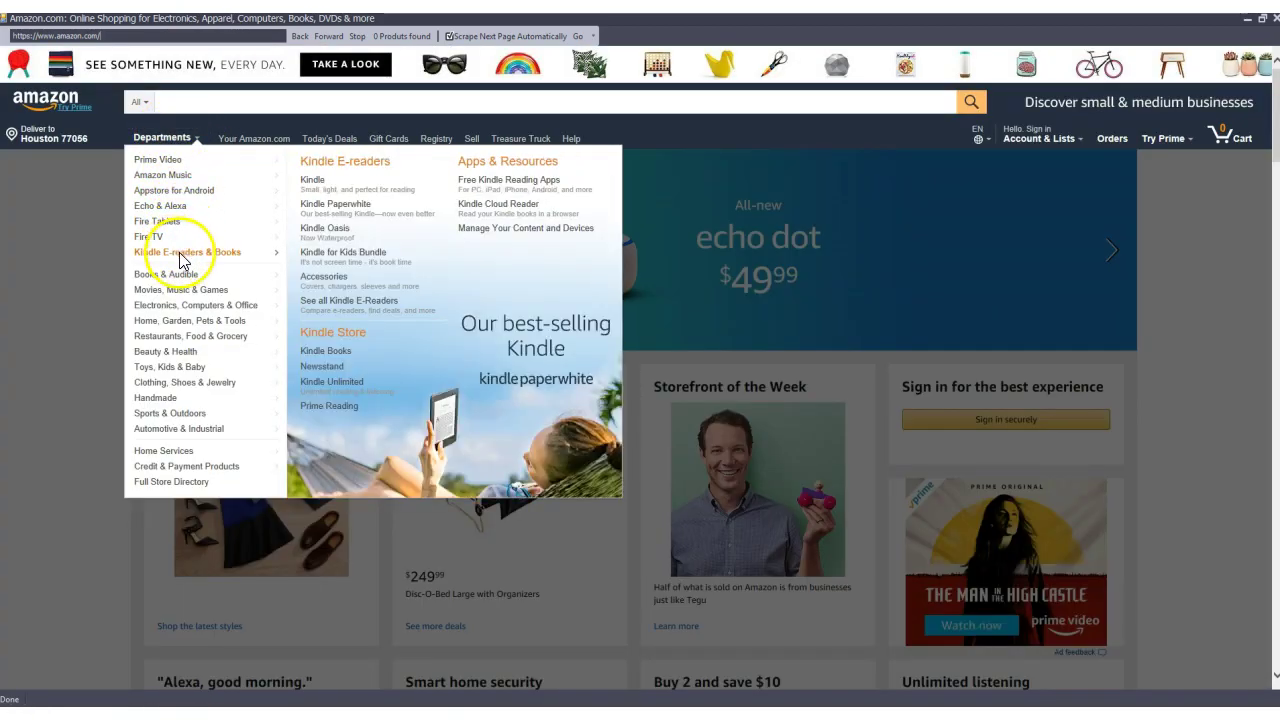
Go to Amazon's Kitchen & Dining page through Departments > Home, Garden, Pets & Tools
{"action": "mouse_move", "coordinate": [220, 291]}
{"action": "mouse_move", "coordinate": [233, 325]}
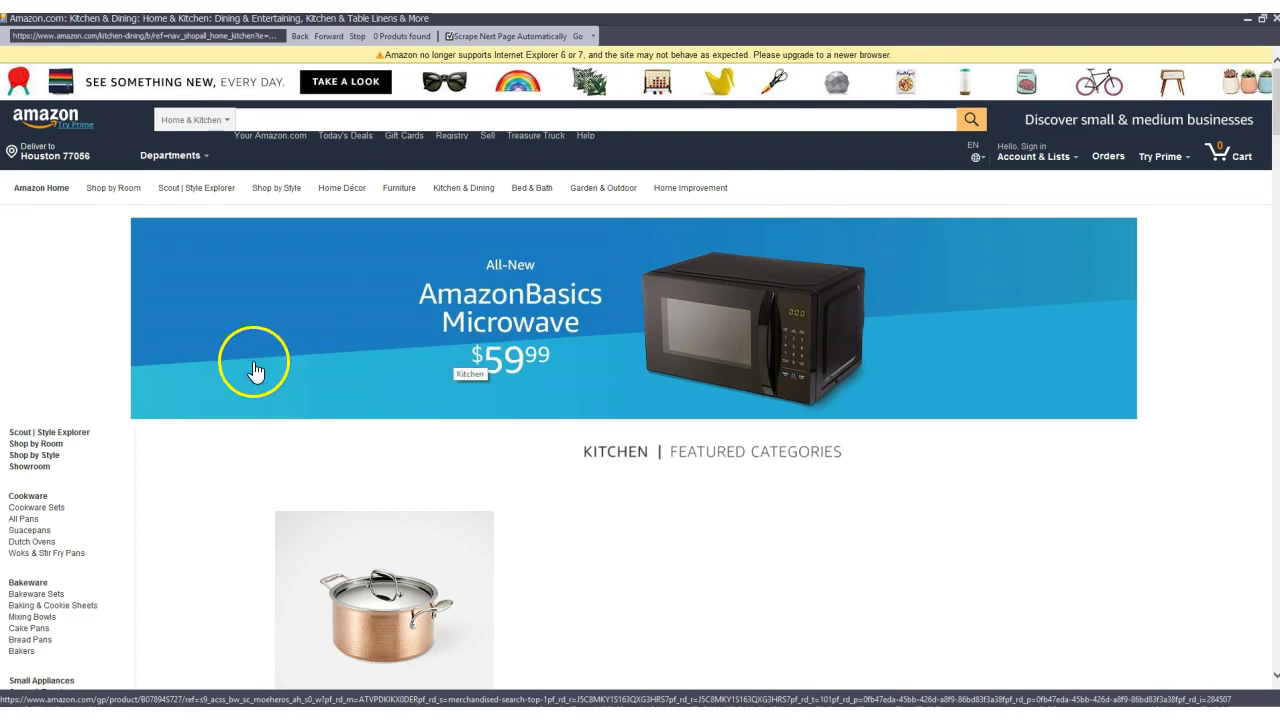
{"action": "scroll", "coordinate": [63, 414], "scroll_direction": "down", "scroll_amount": 3}
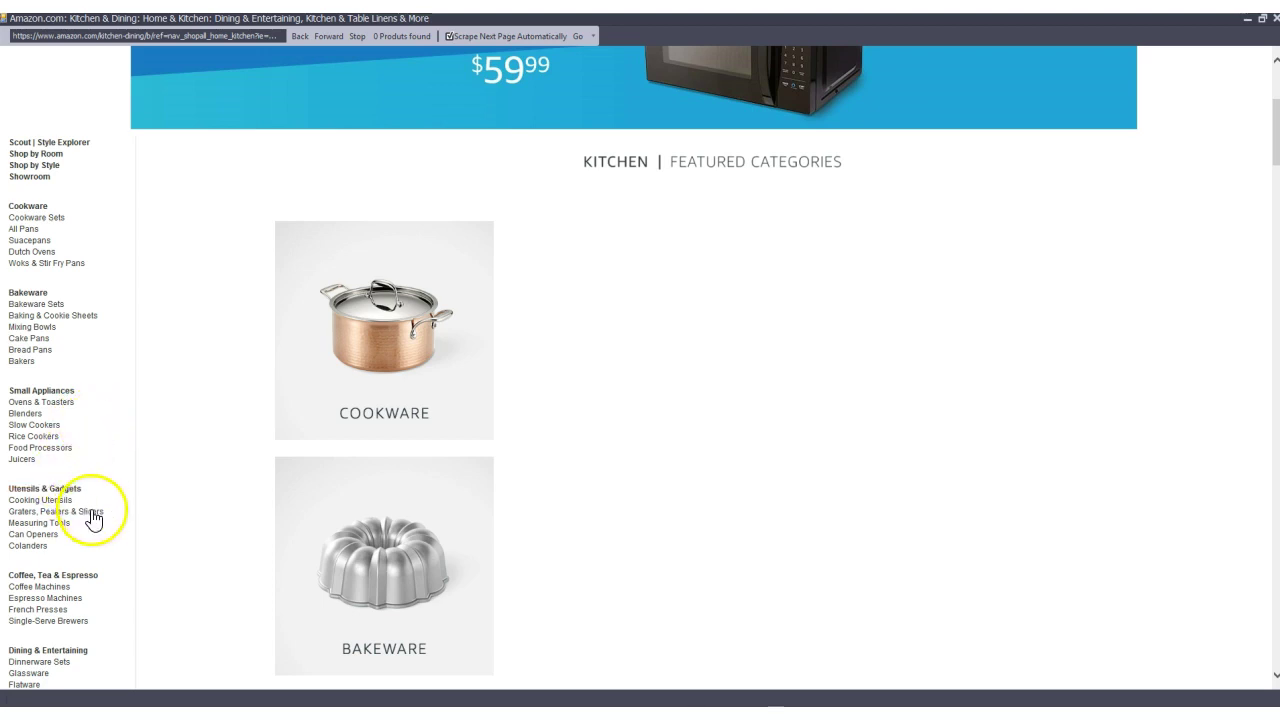
Open Measuring Tools & Scales, scrape its 32 products and close the browser
{"action": "left_click", "coordinate": [50, 523]}
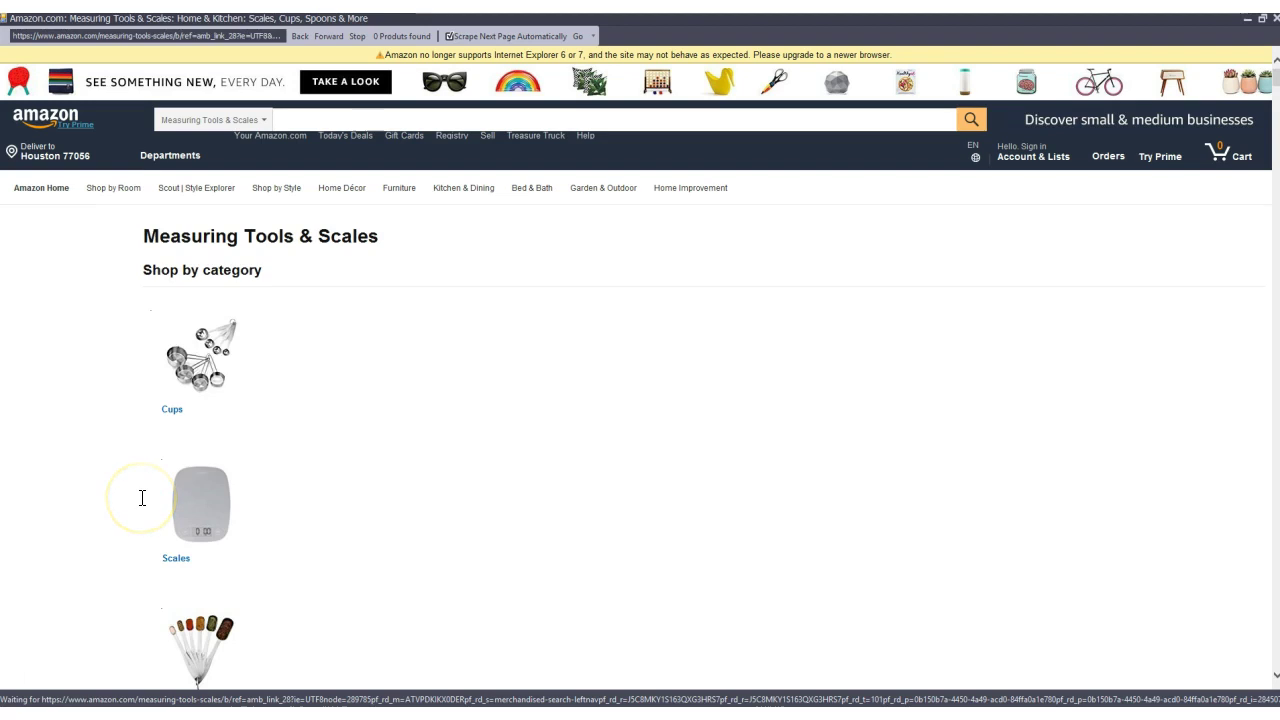
{"action": "left_click", "coordinate": [582, 37]}
{"action": "left_click", "coordinate": [455, 37]}
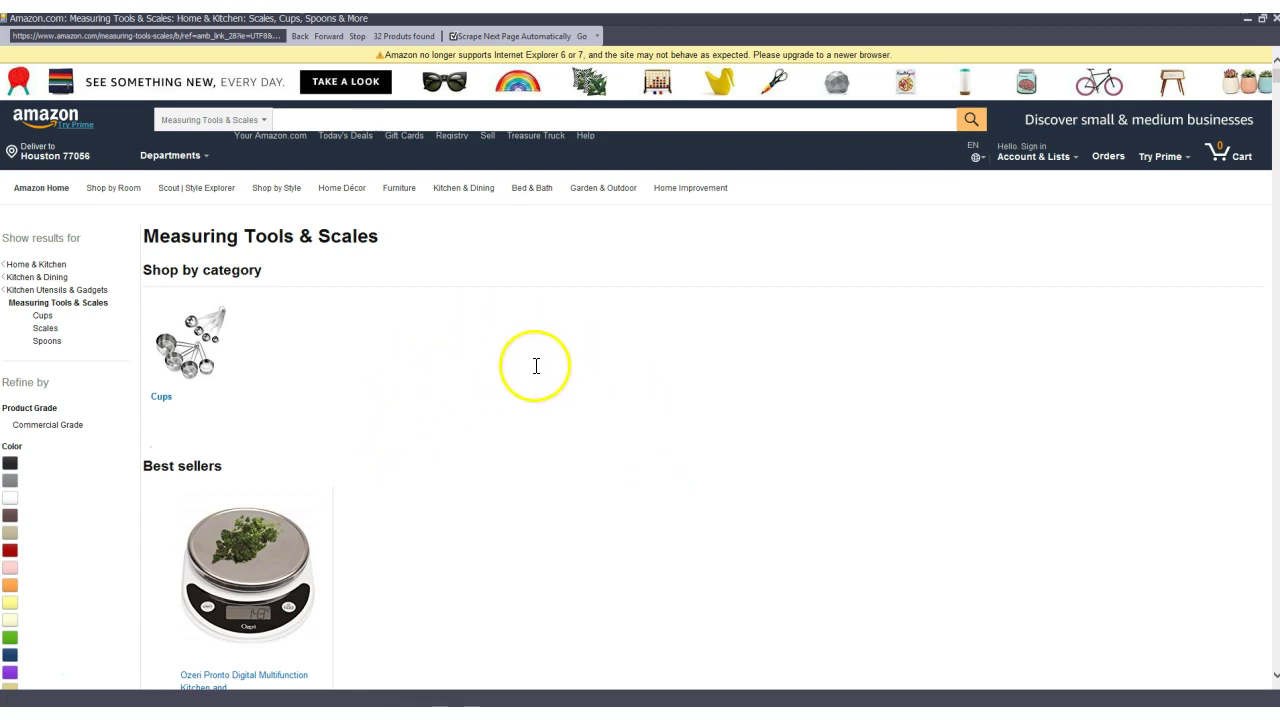
{"action": "left_click", "coordinate": [580, 38]}
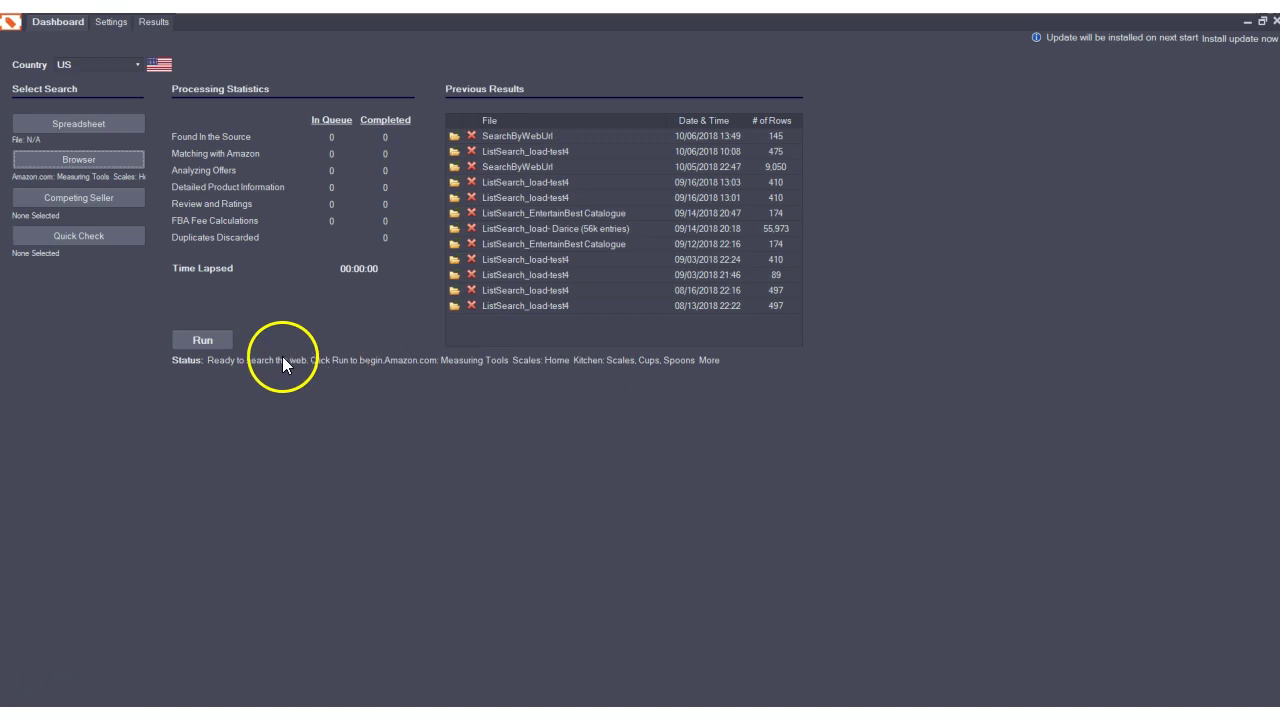
Leave the Purchase Price assumption in Settings > Options at 50% of cost
{"action": "left_click", "coordinate": [108, 25]}
{"action": "left_click", "coordinate": [56, 65]}
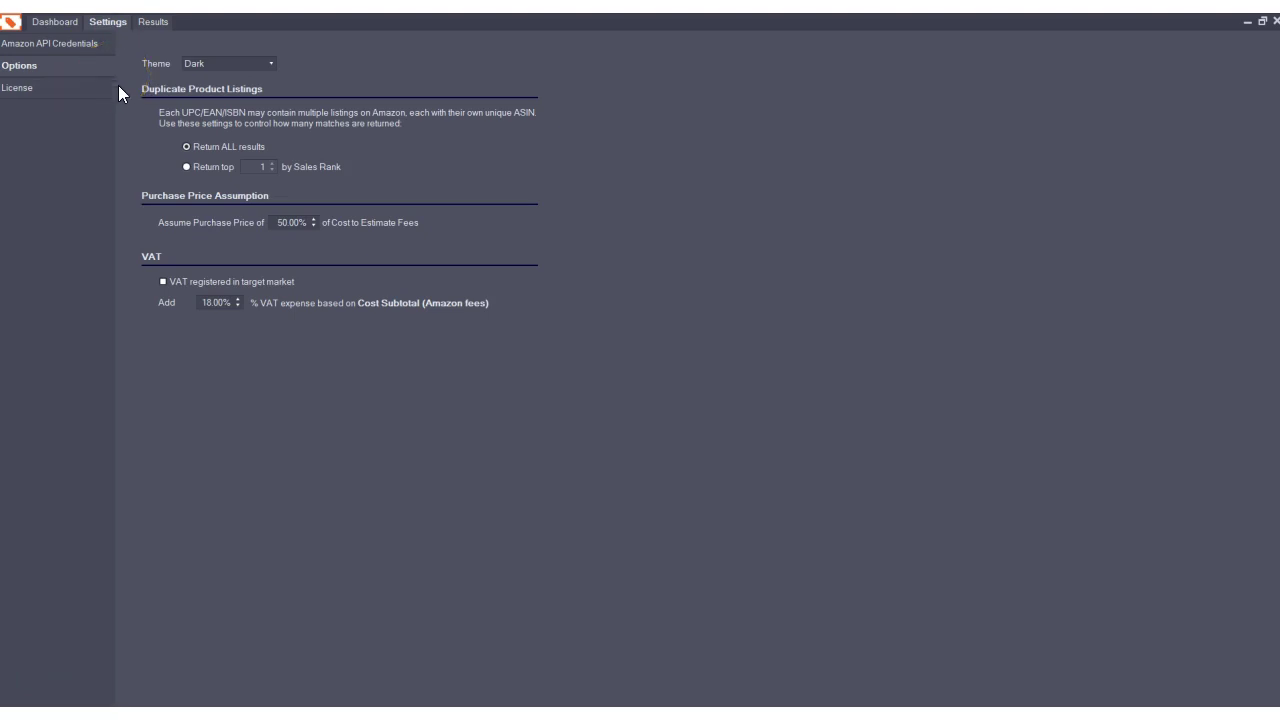
{"action": "left_click", "coordinate": [209, 138]}
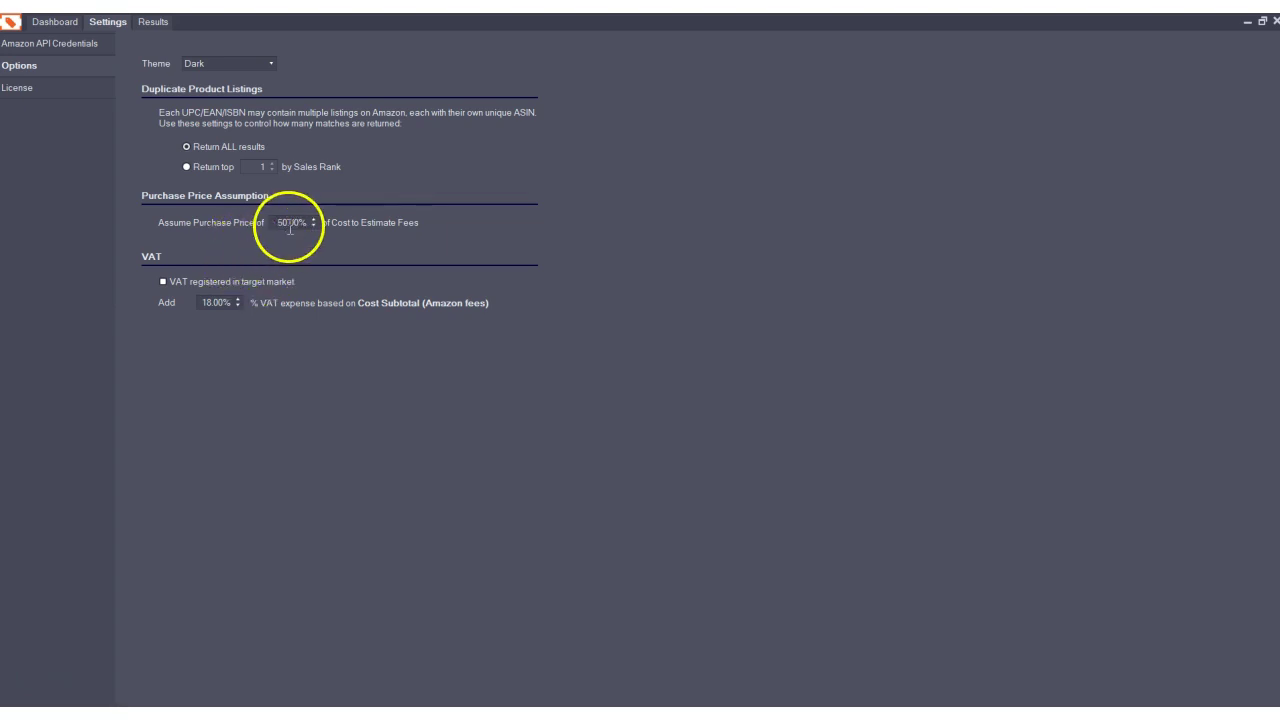
{"action": "left_click", "coordinate": [282, 222]}
{"action": "left_click", "coordinate": [291, 222]}
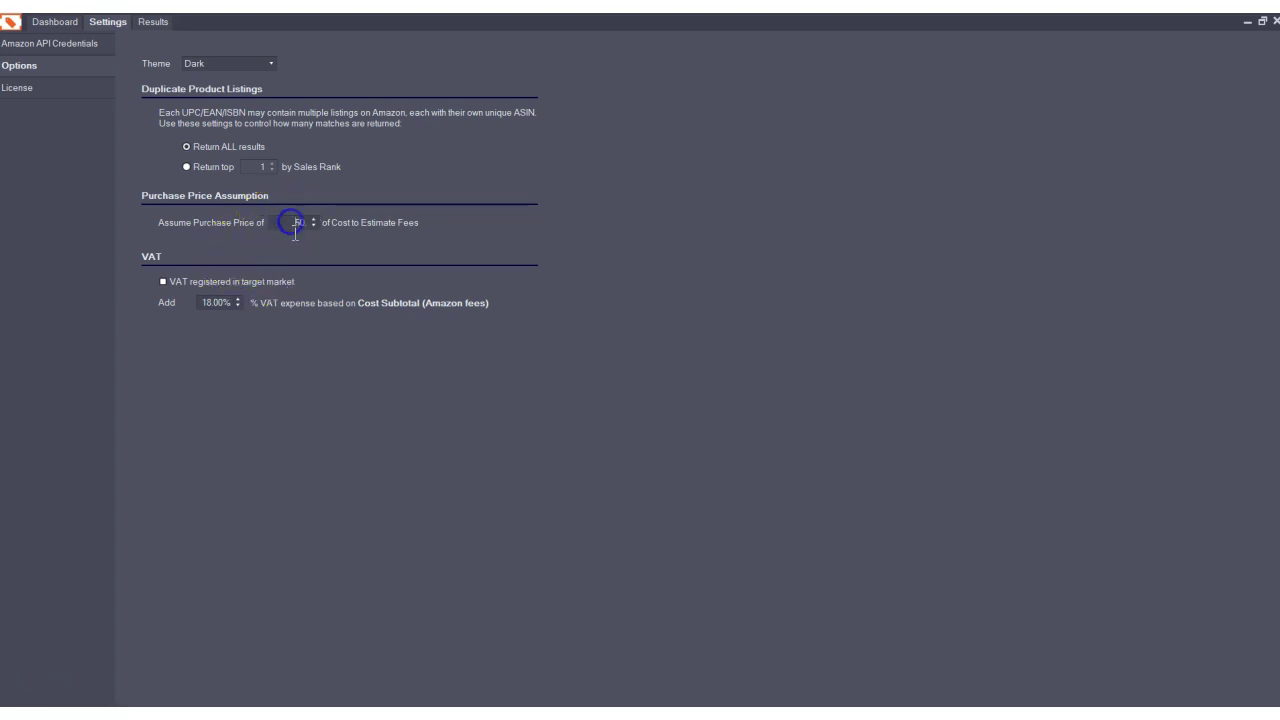
{"action": "left_click", "coordinate": [405, 220]}
{"action": "left_click", "coordinate": [295, 220]}
{"action": "key", "text": "shift+Tab"}
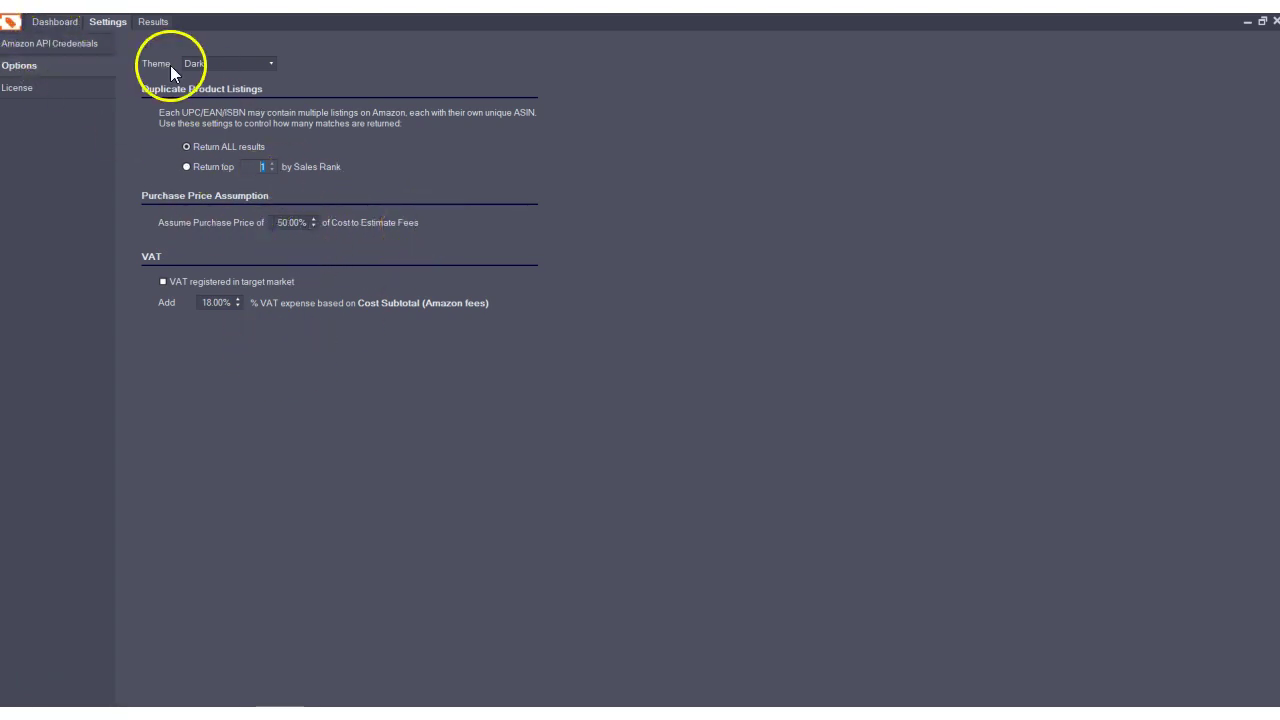
{"action": "left_click", "coordinate": [64, 24]}
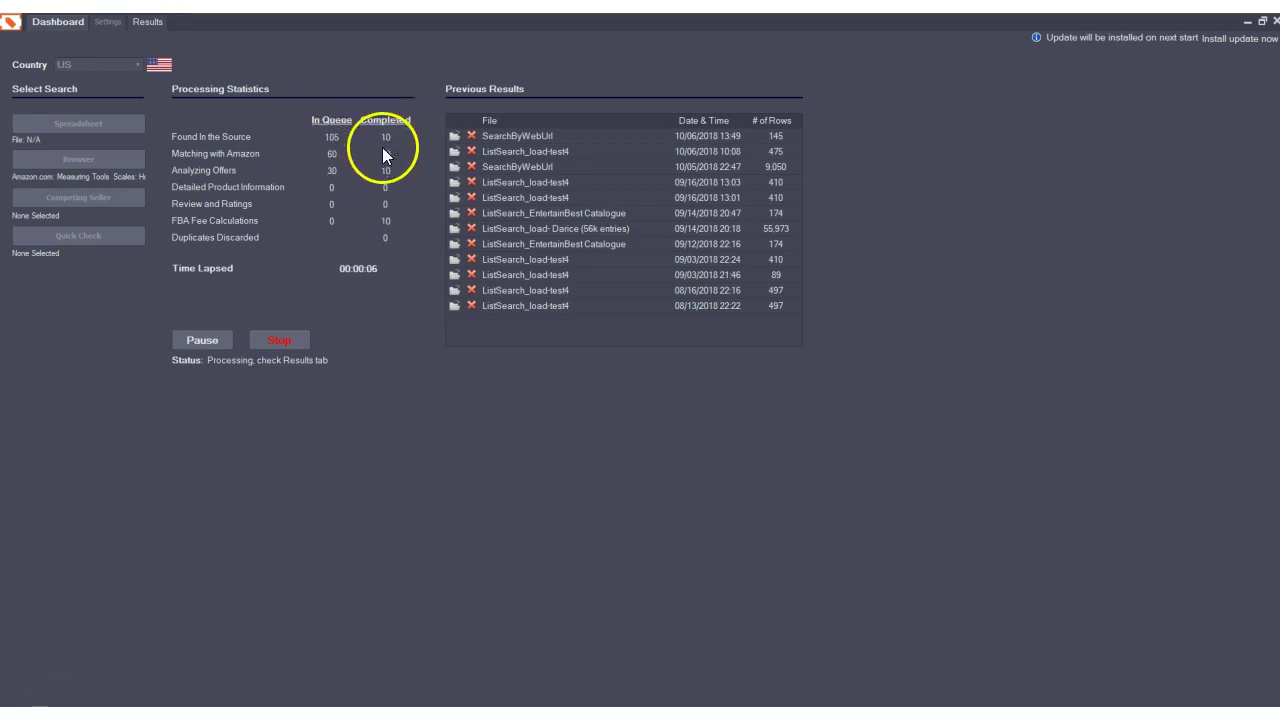
Check the early profit and ROI figures in Results, then return to the Dashboard
{"action": "left_click", "coordinate": [147, 21]}
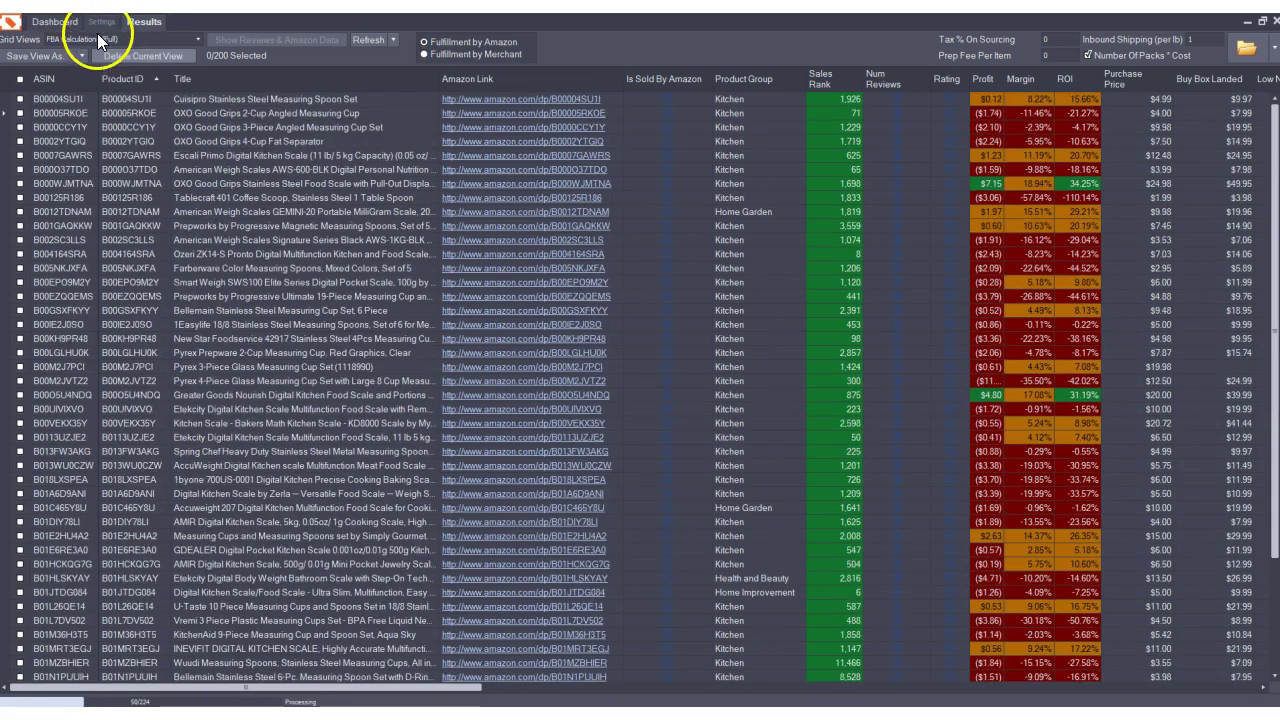
{"action": "left_click", "coordinate": [43, 24]}
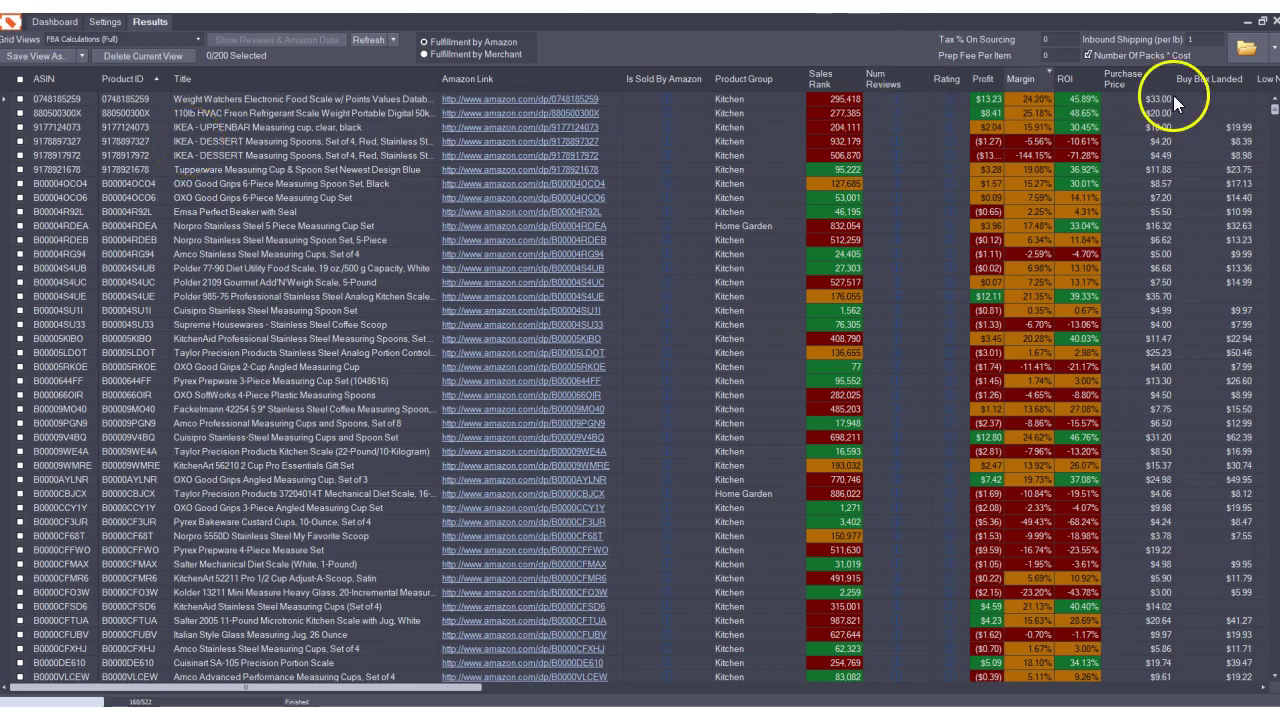
Set Inbound Shipping to $1.00 per lb and recalculate the results grid
{"action": "left_click_drag", "start_coordinate": [1274, 110], "coordinate": [1268, 78]}
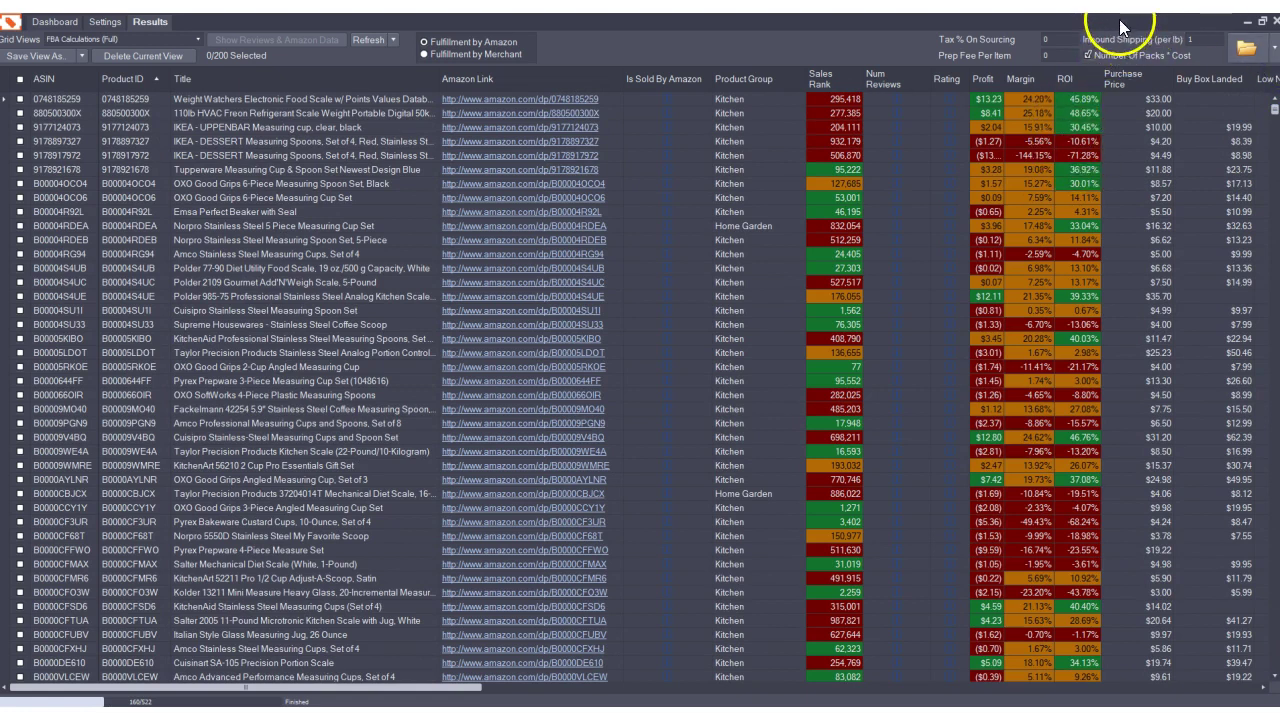
{"action": "key", "text": "Return"}
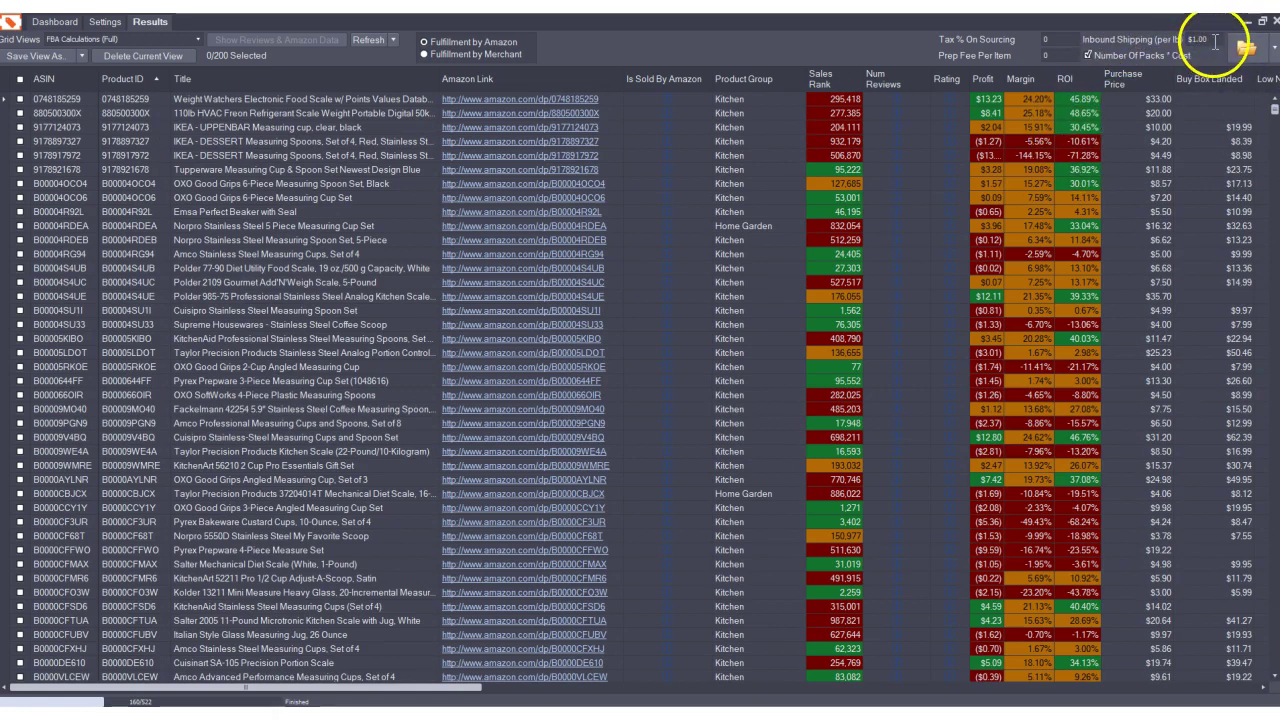
{"action": "left_click", "coordinate": [1215, 41]}
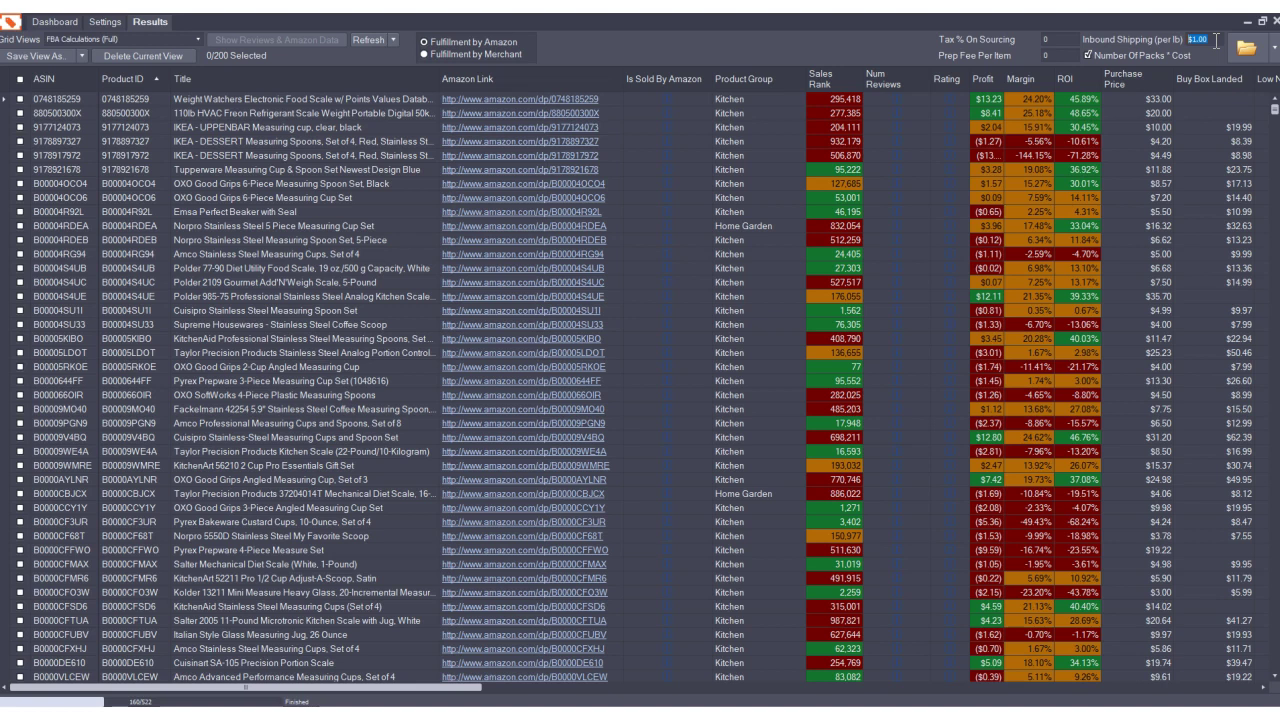
{"action": "left_click", "coordinate": [1200, 40]}
{"action": "left_click", "coordinate": [835, 128]}
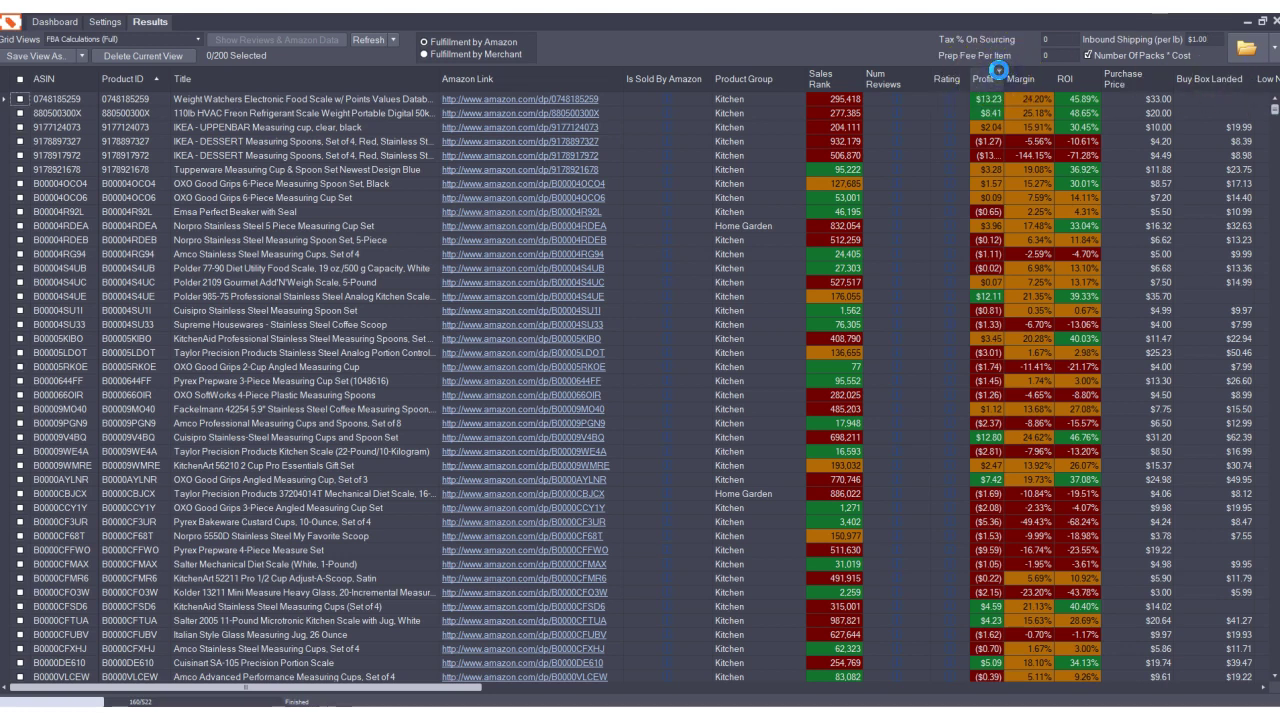
Filter the Profit column to Greater Than Or Equal To 4.00
{"action": "left_click", "coordinate": [999, 70]}
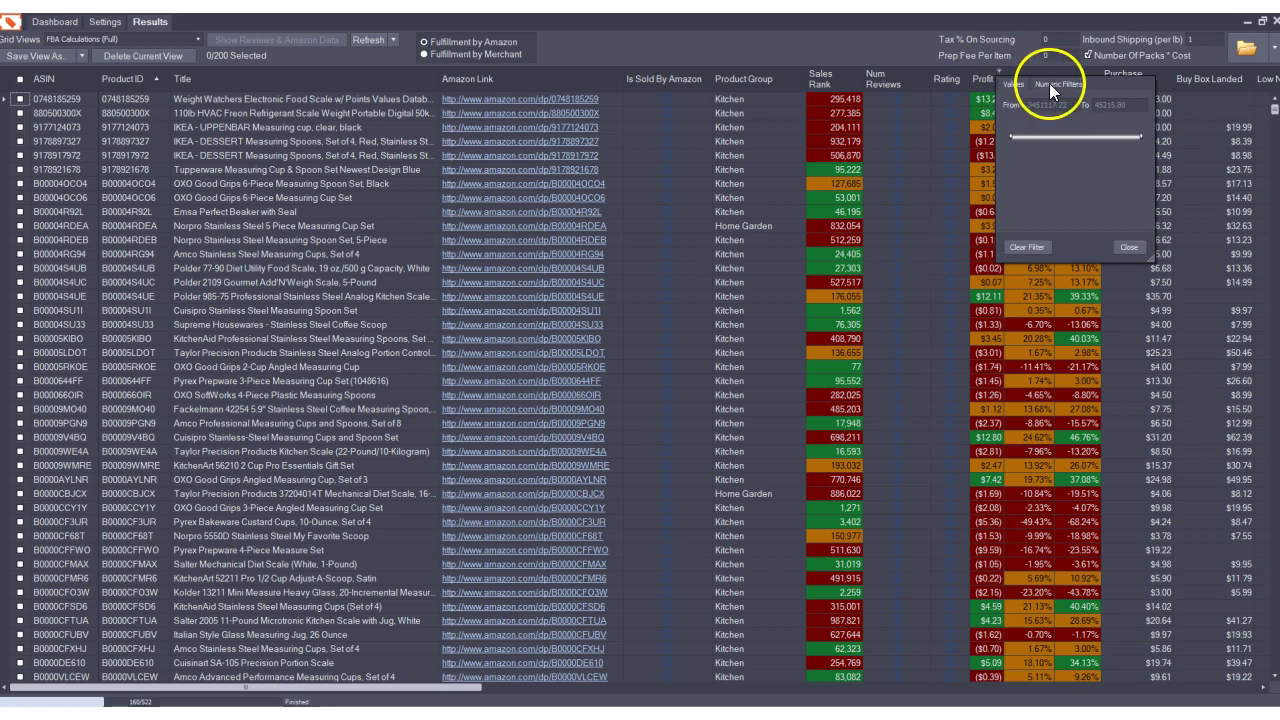
{"action": "left_click", "coordinate": [1049, 83]}
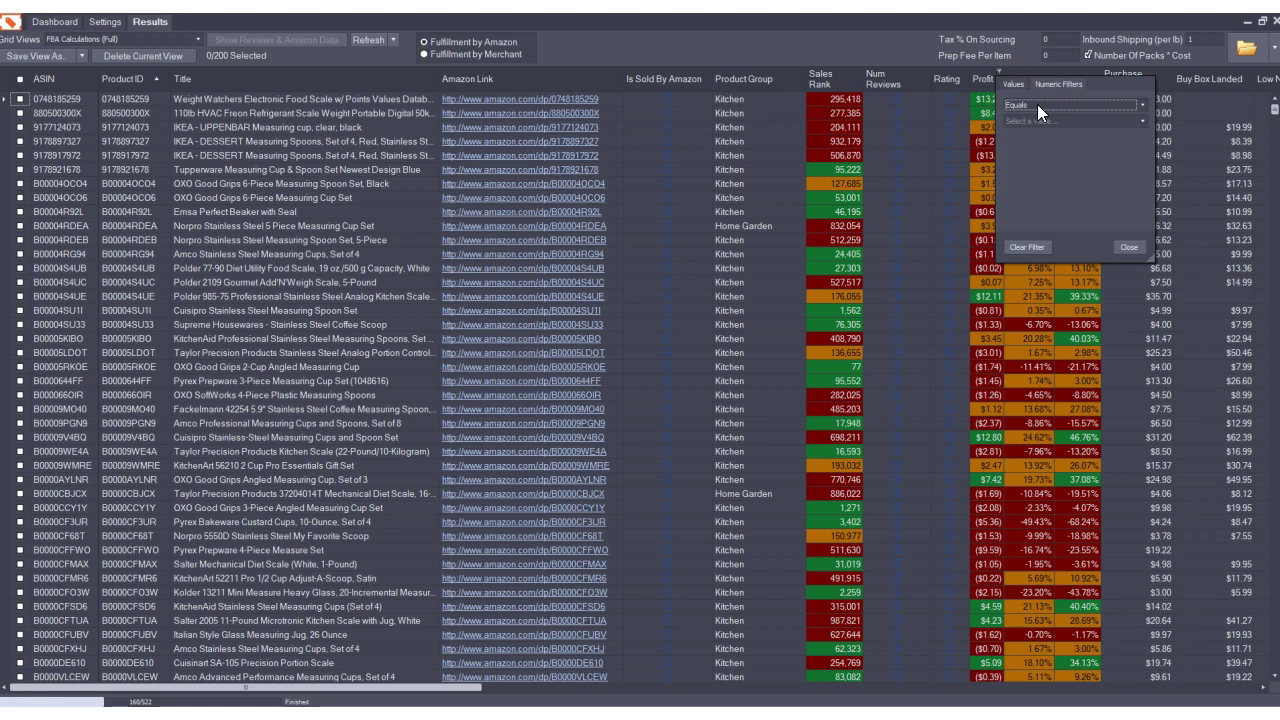
{"action": "left_click", "coordinate": [1125, 108]}
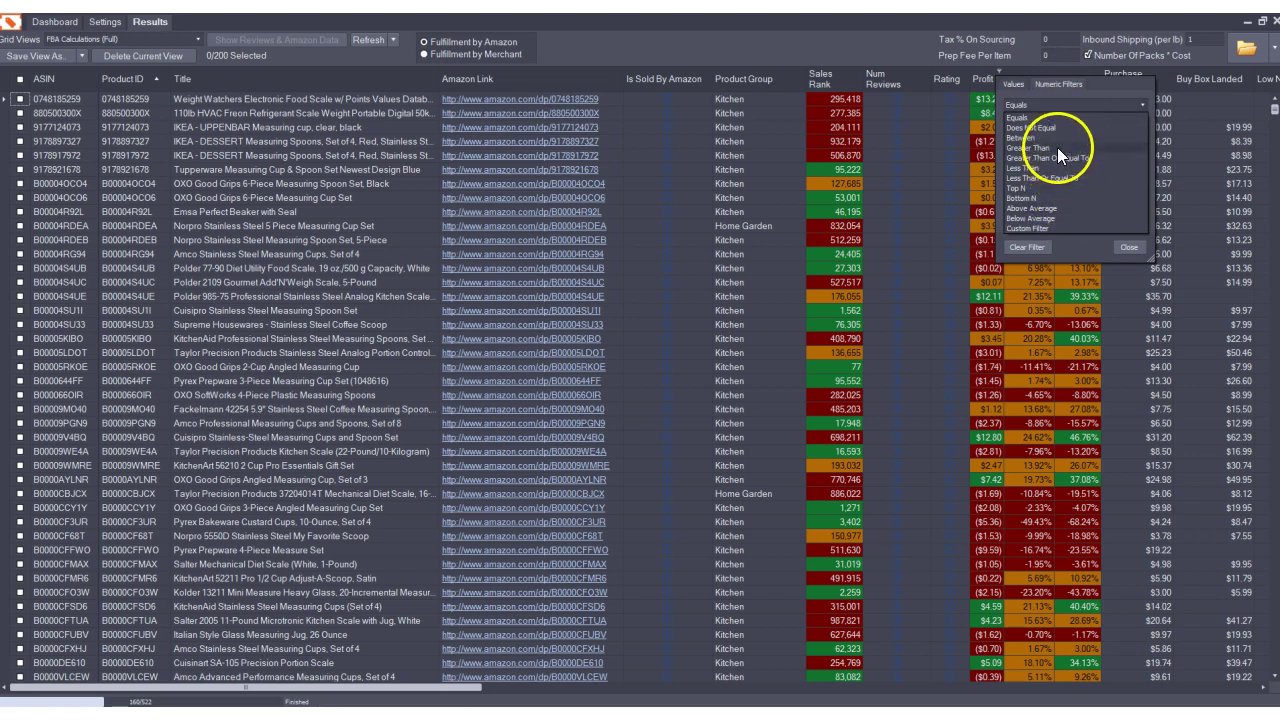
{"action": "left_click", "coordinate": [1059, 157]}
{"action": "left_click", "coordinate": [1062, 121]}
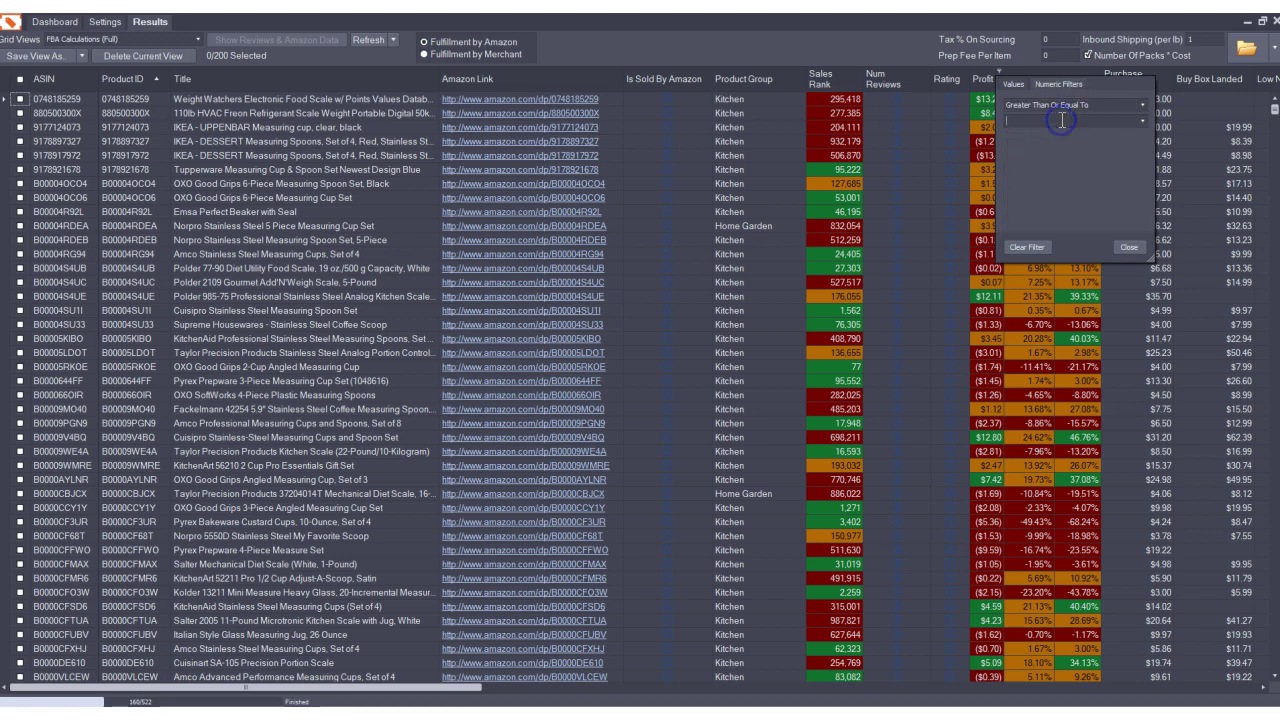
{"action": "type", "text": "4.00"}
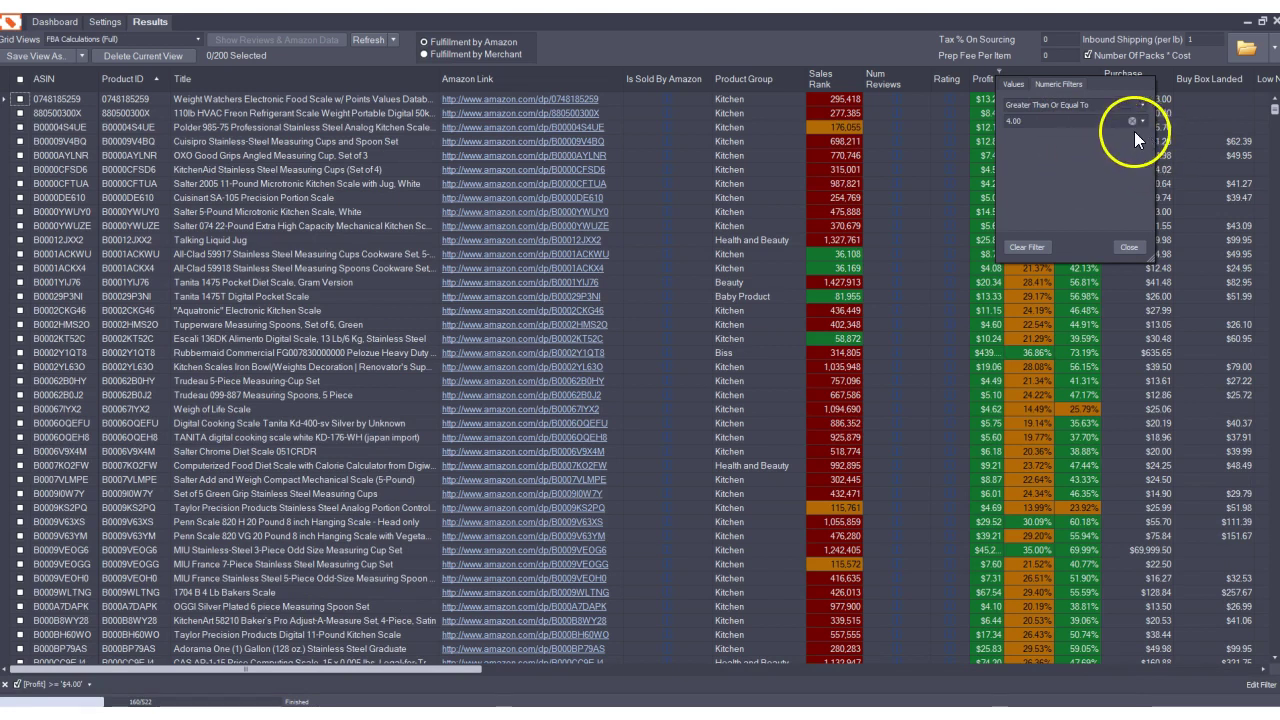
Clear the Profit filter so all products show, and list the saved grid views
{"action": "left_click", "coordinate": [1026, 248]}
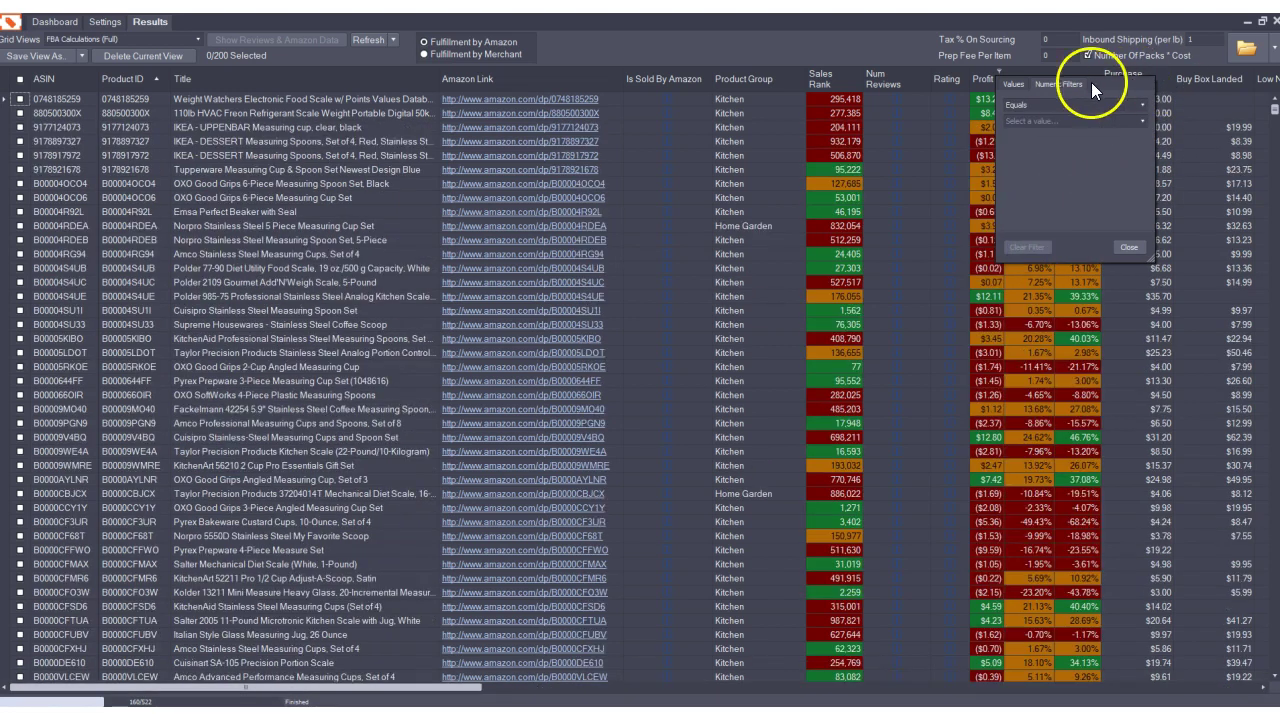
{"action": "left_click", "coordinate": [894, 42]}
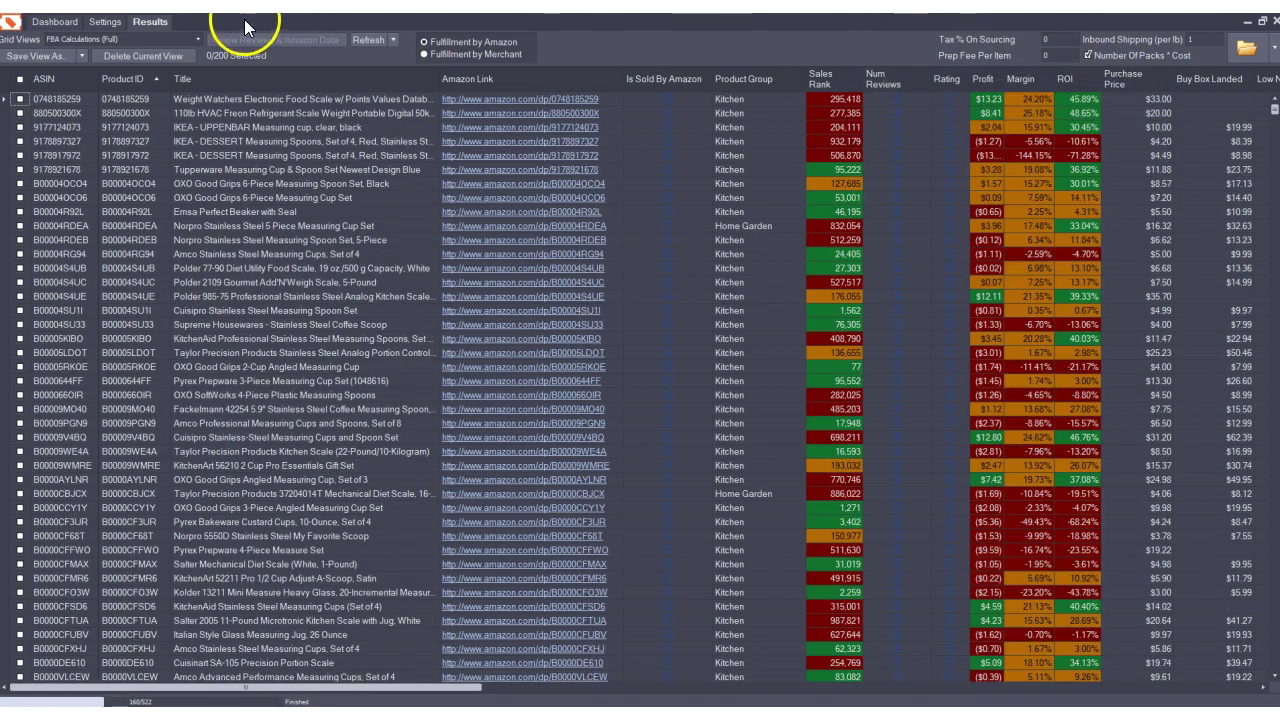
{"action": "left_click", "coordinate": [180, 40]}
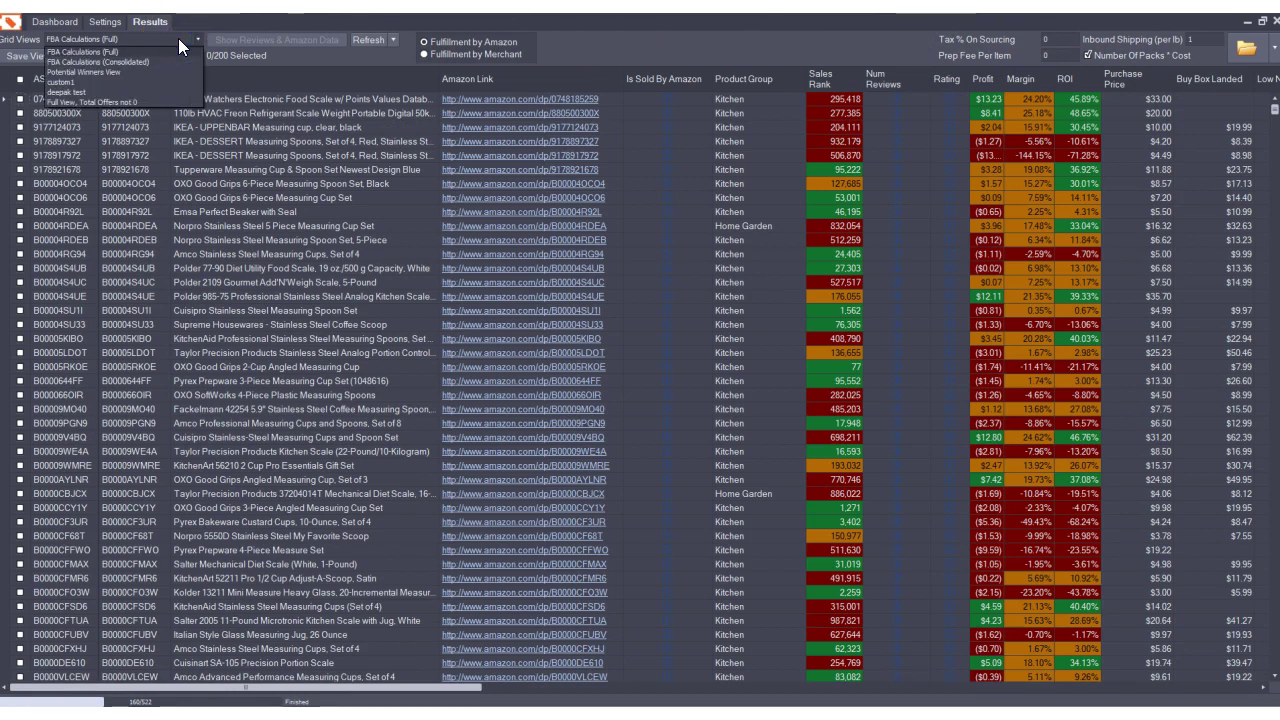
Apply Potential Winners View (rank ≤100,000, profit ≥$4.00, ROI ≥30%) and edit its conditions
{"action": "left_click", "coordinate": [132, 72]}
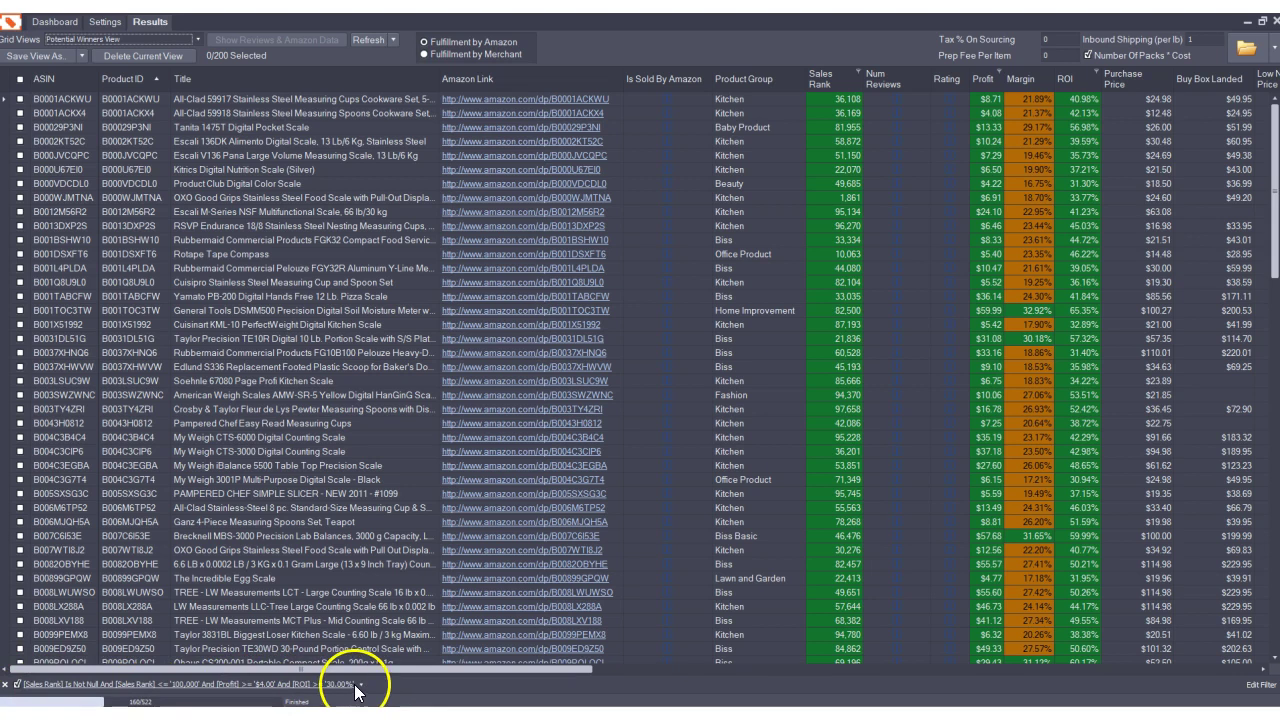
{"action": "left_click", "coordinate": [1262, 686]}
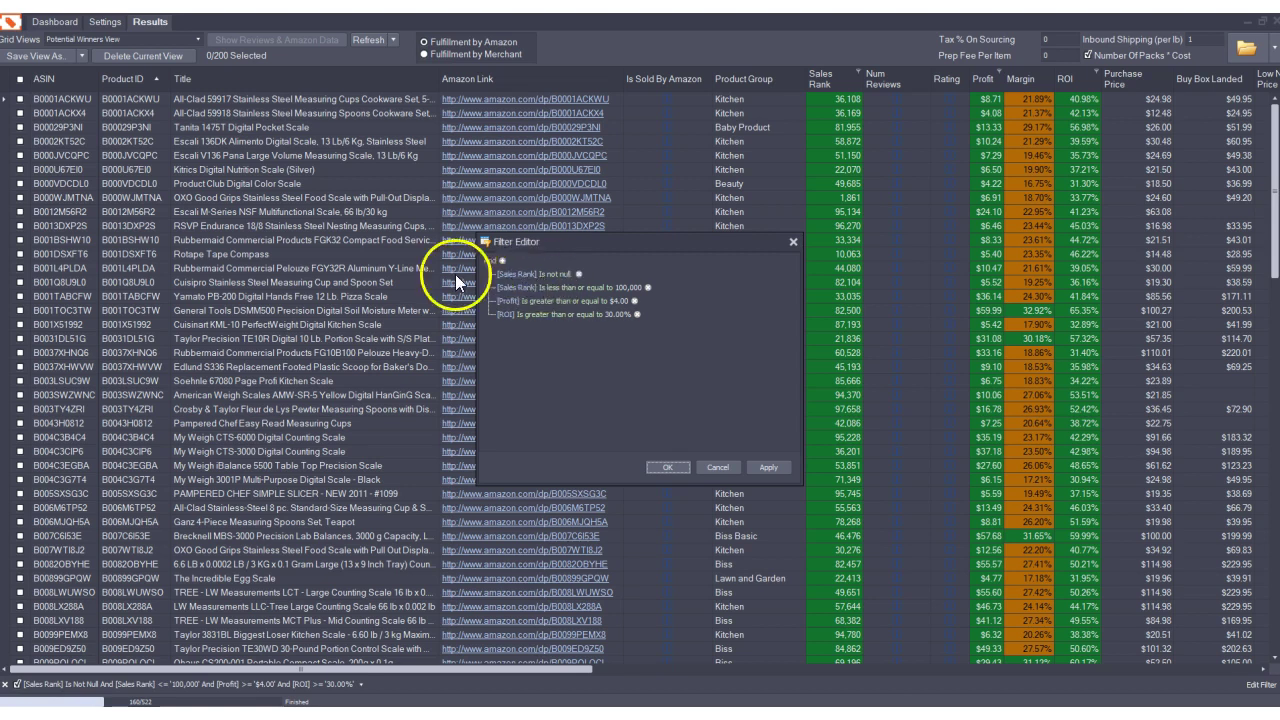
{"action": "left_click", "coordinate": [540, 290]}
{"action": "left_click", "coordinate": [620, 292]}
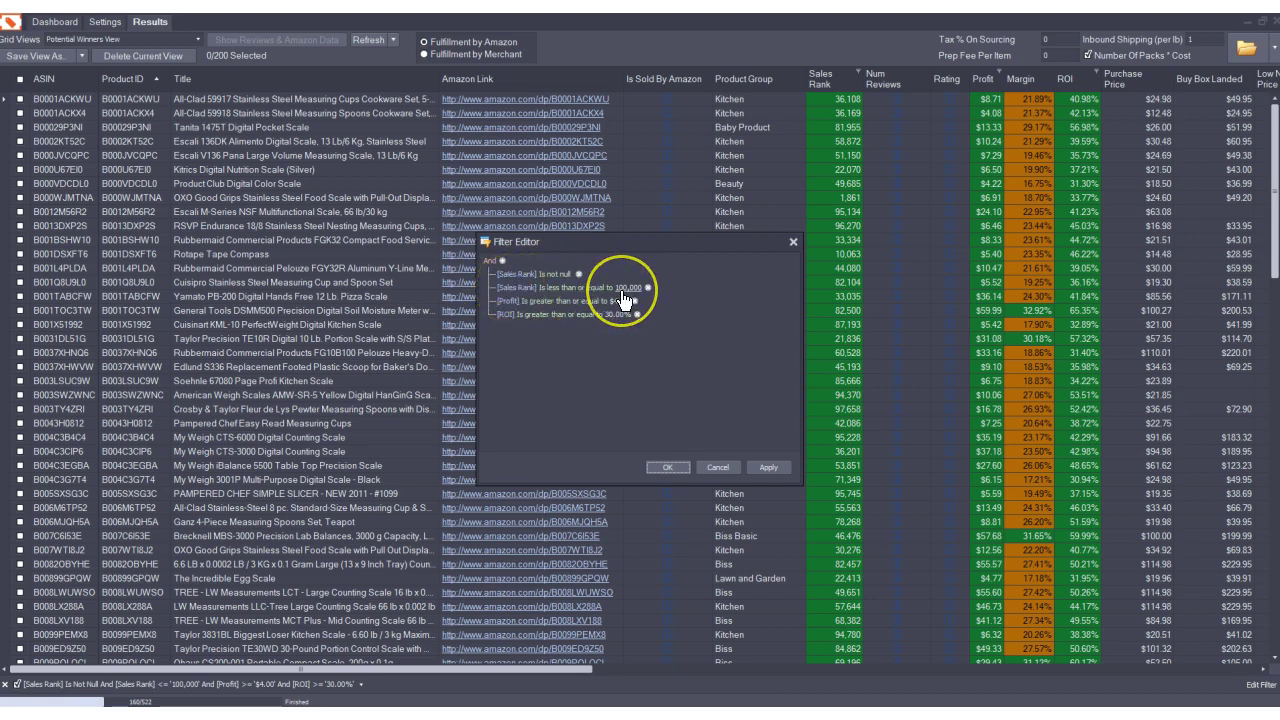
{"action": "left_click", "coordinate": [646, 289]}
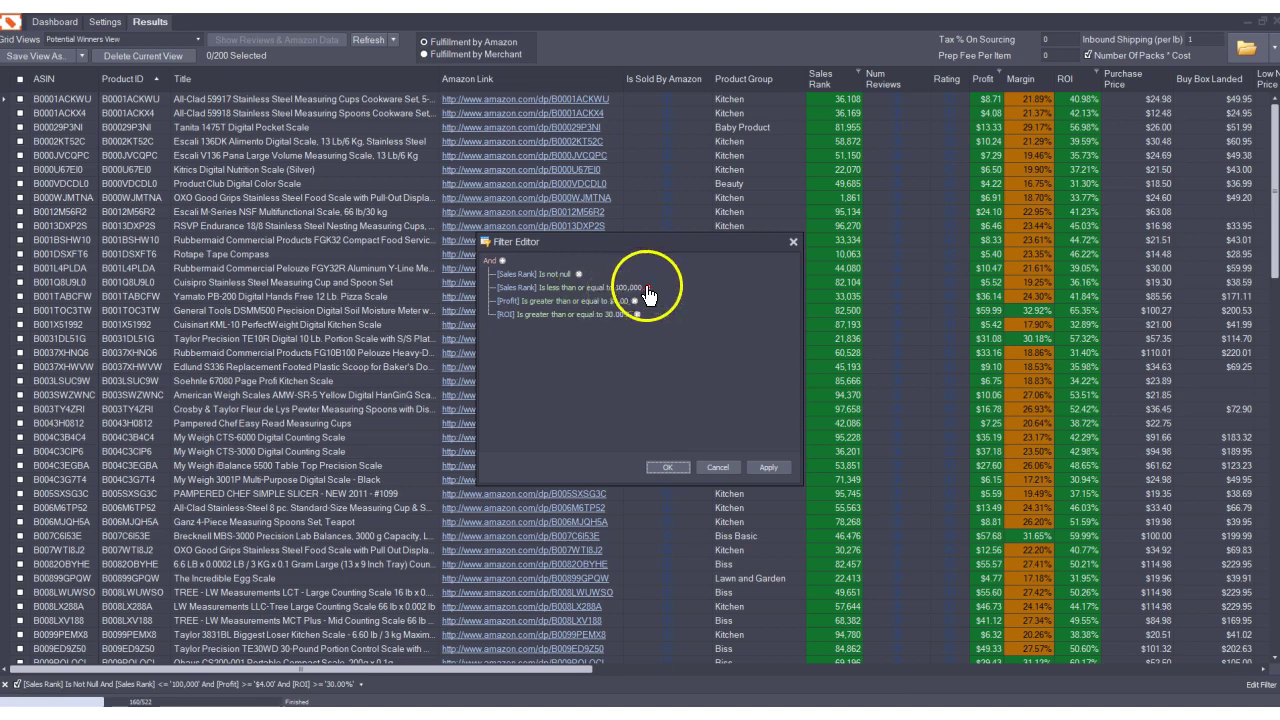
{"action": "left_click", "coordinate": [620, 291]}
{"action": "left_click", "coordinate": [521, 296]}
{"action": "left_click", "coordinate": [608, 303]}
{"action": "left_click", "coordinate": [502, 324]}
Change the ROI condition from 0.3 to 0.5, then apply and close the Filter Editor
{"action": "left_click", "coordinate": [617, 318]}
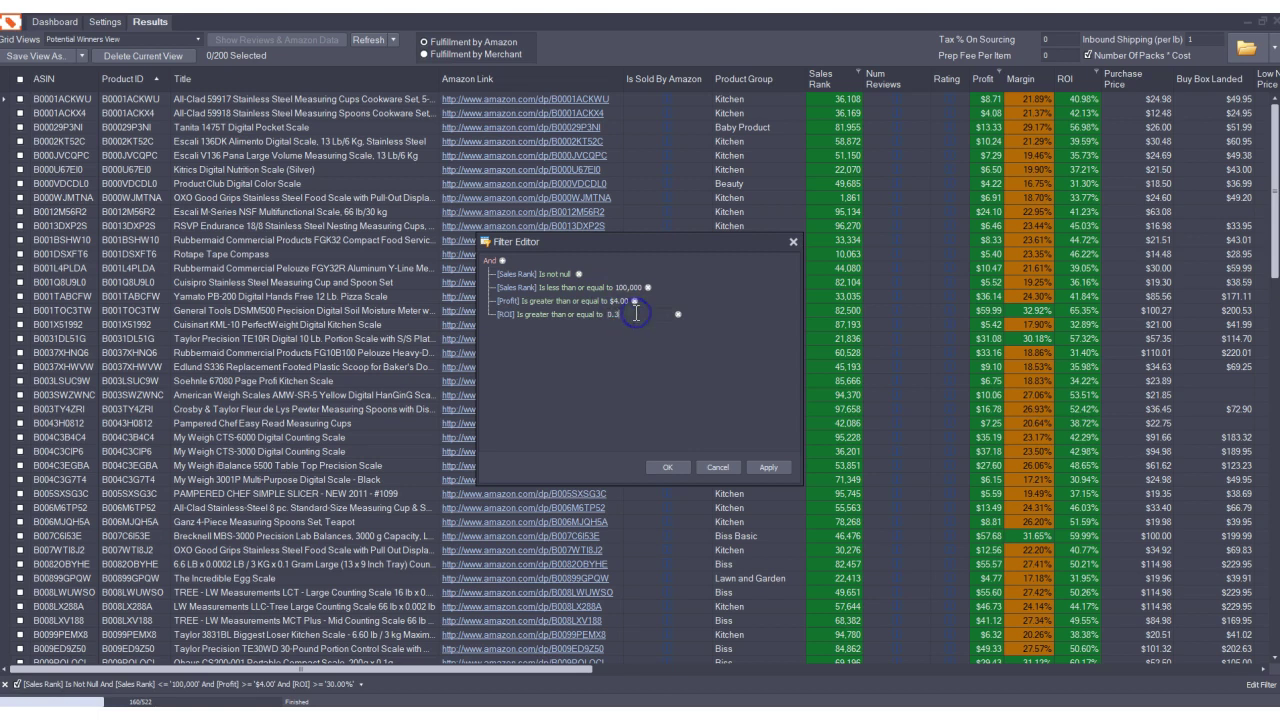
{"action": "left_click", "coordinate": [747, 312]}
{"action": "key", "text": "BackSpace"}
{"action": "type", "text": "5"}
{"action": "key", "text": "Return"}
{"action": "left_click", "coordinate": [770, 467]}
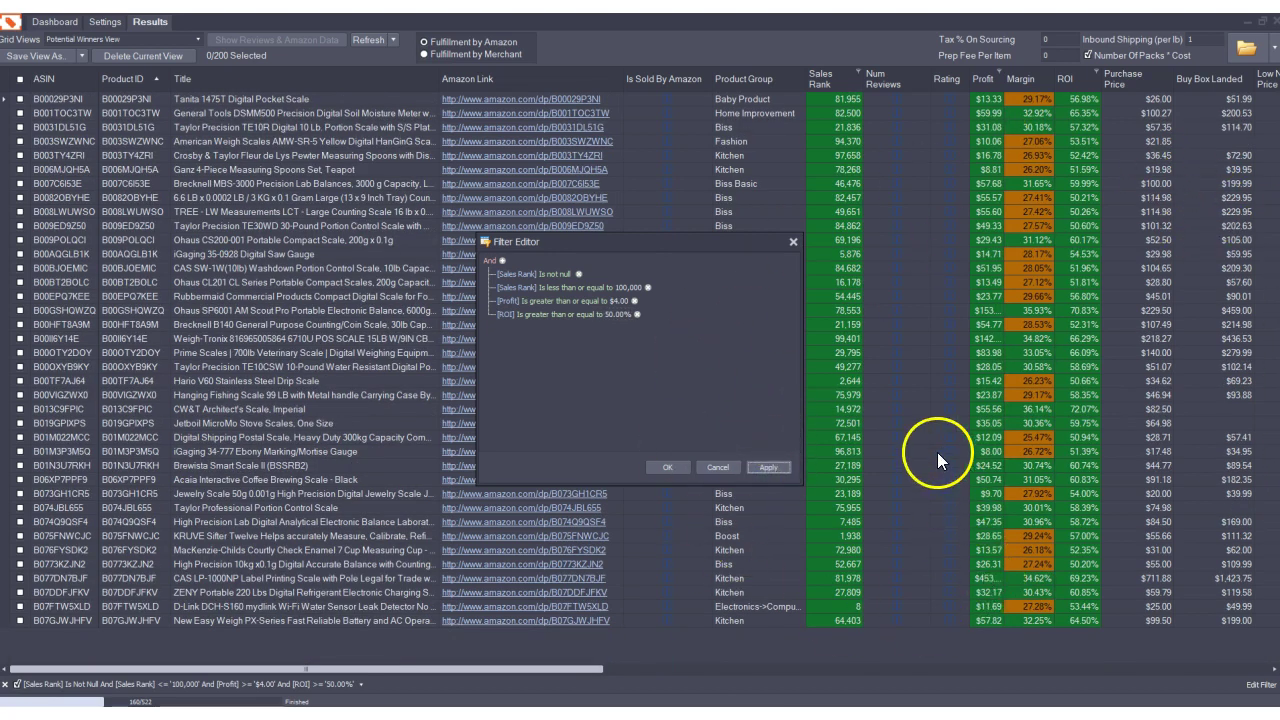
{"action": "left_click", "coordinate": [673, 467]}
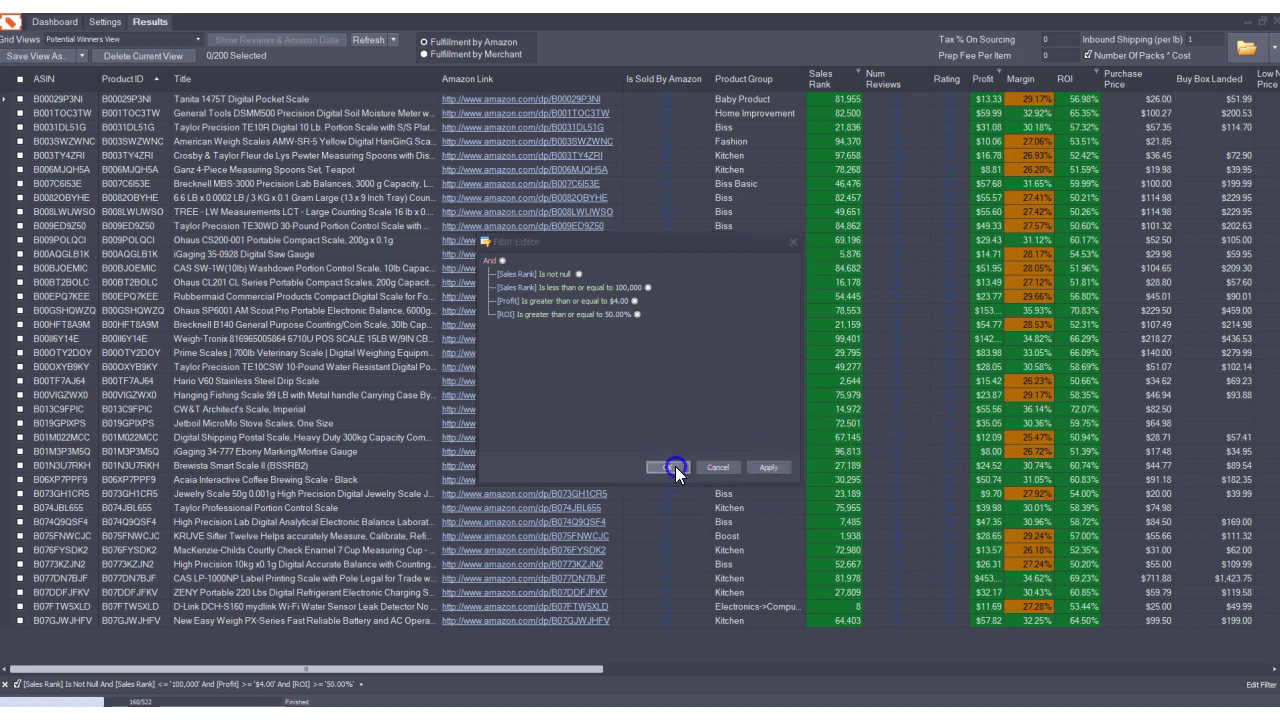
{"action": "left_click_drag", "start_coordinate": [372, 669], "coordinate": [426, 670]}
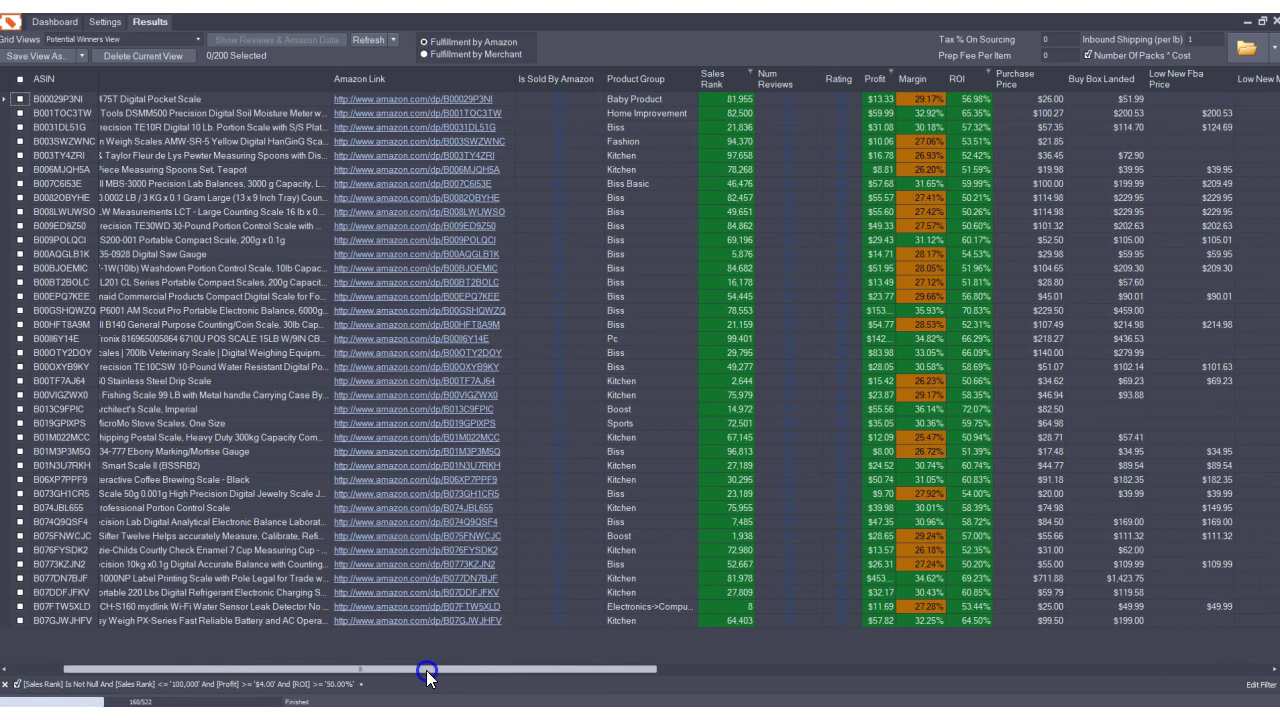
{"action": "left_click_drag", "start_coordinate": [426, 670], "coordinate": [250, 664]}
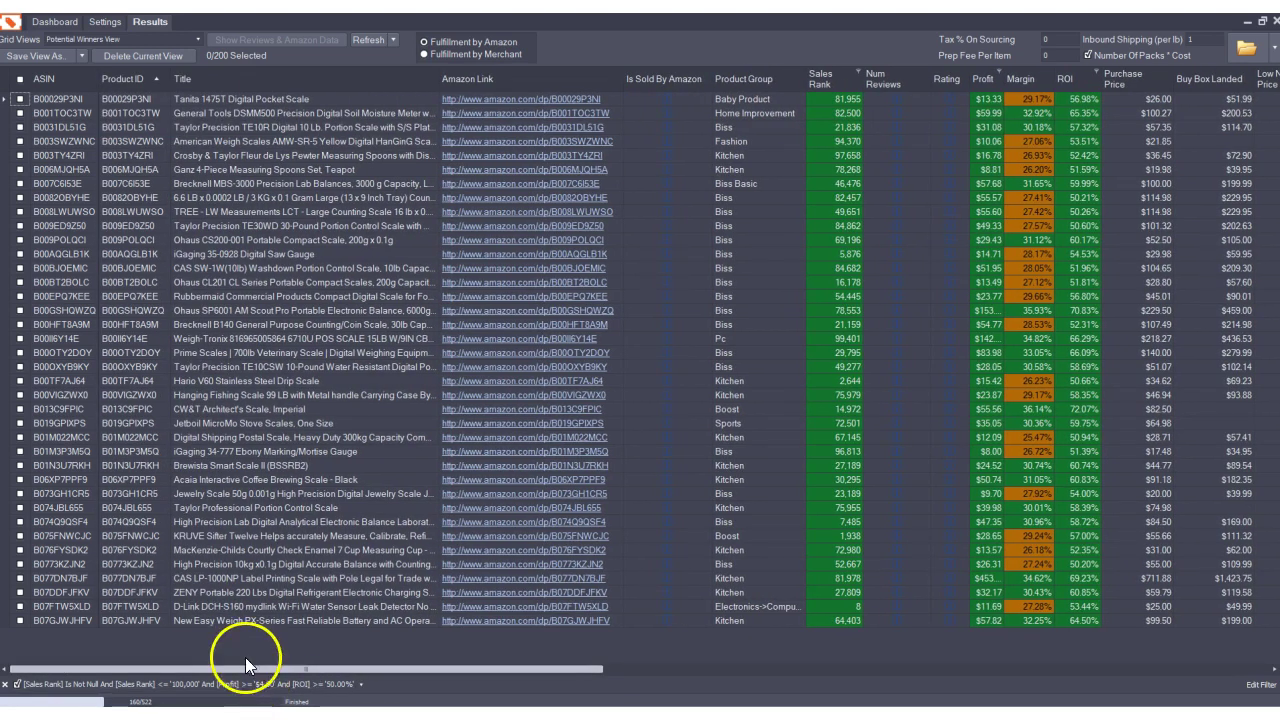
Select all 38 filtered products and fetch their reviews, ratings and Amazon data
{"action": "left_click", "coordinate": [19, 79]}
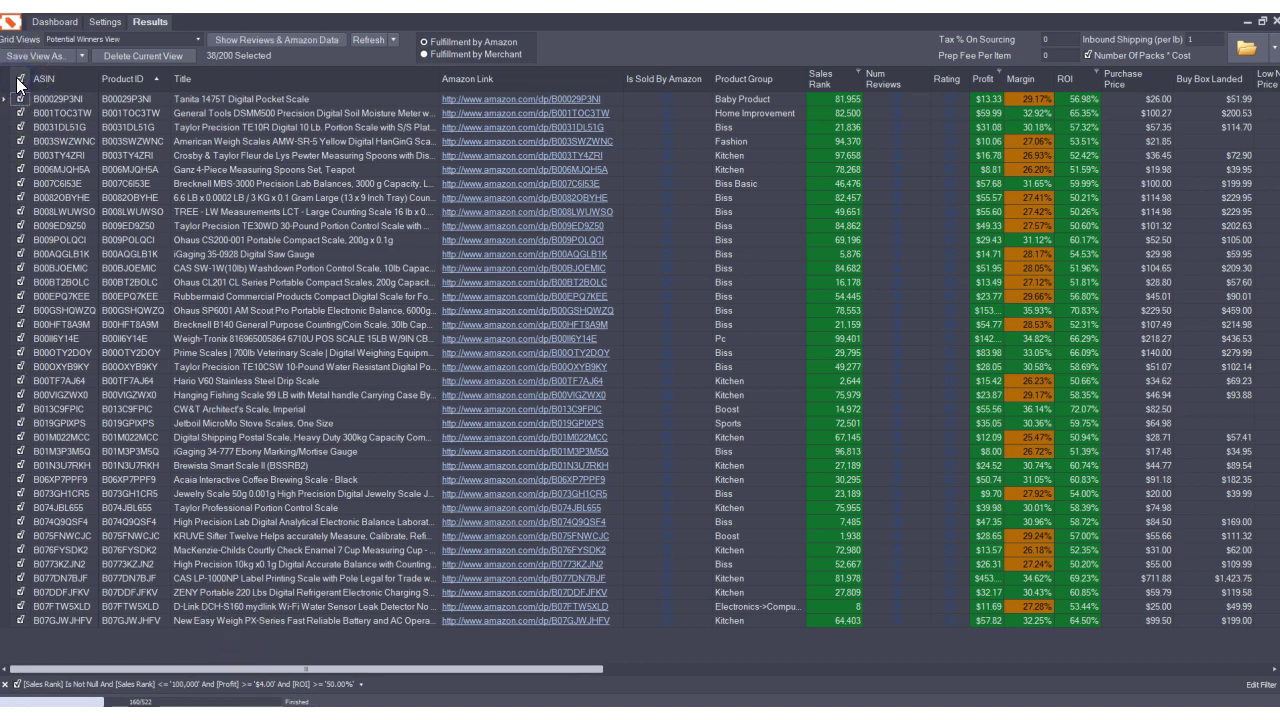
{"action": "left_click", "coordinate": [287, 39]}
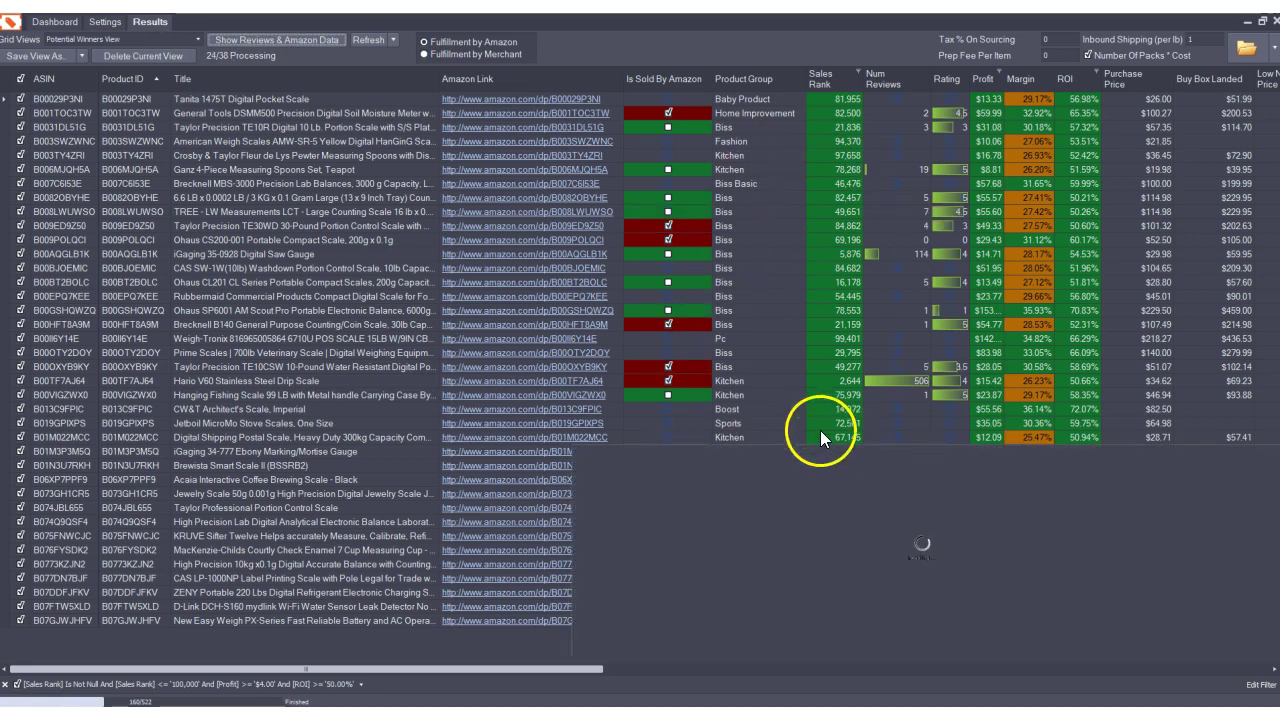
{"action": "mouse_move", "coordinate": [820, 432]}
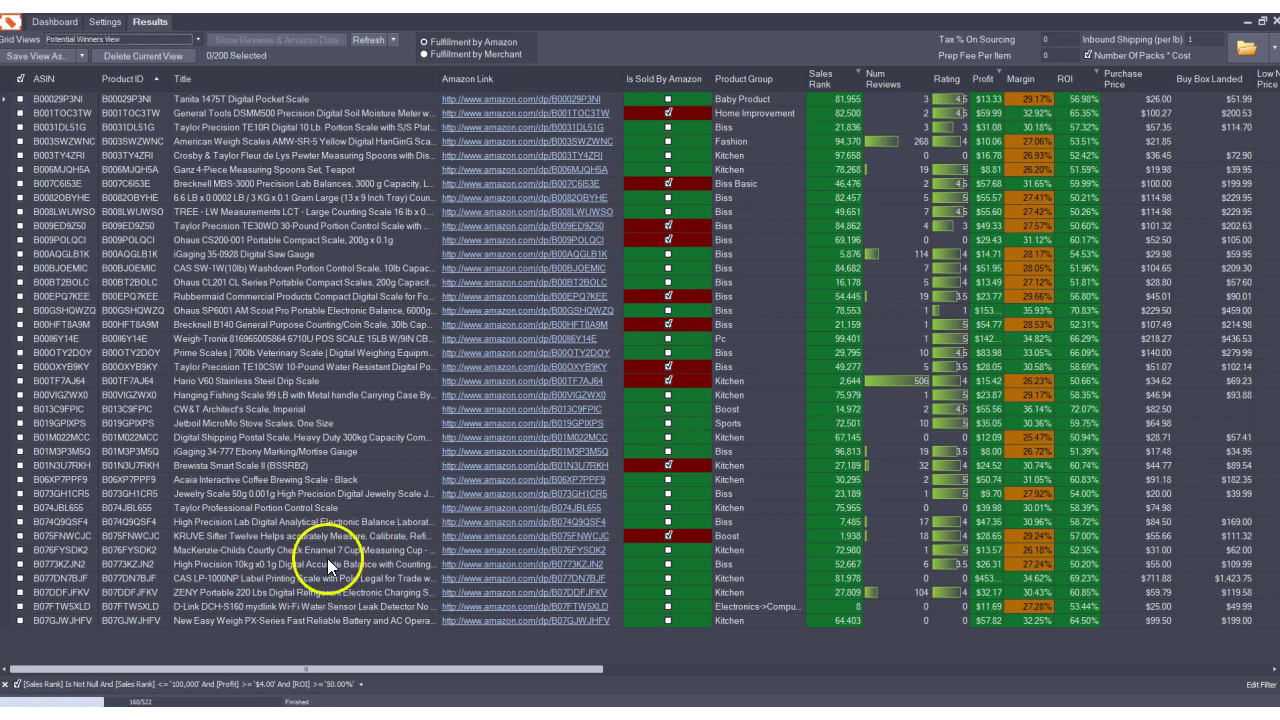
Filter the shortlist to show only unchecked Is Sold By Amazon rows, leaving 28 products
{"action": "left_click", "coordinate": [707, 72]}
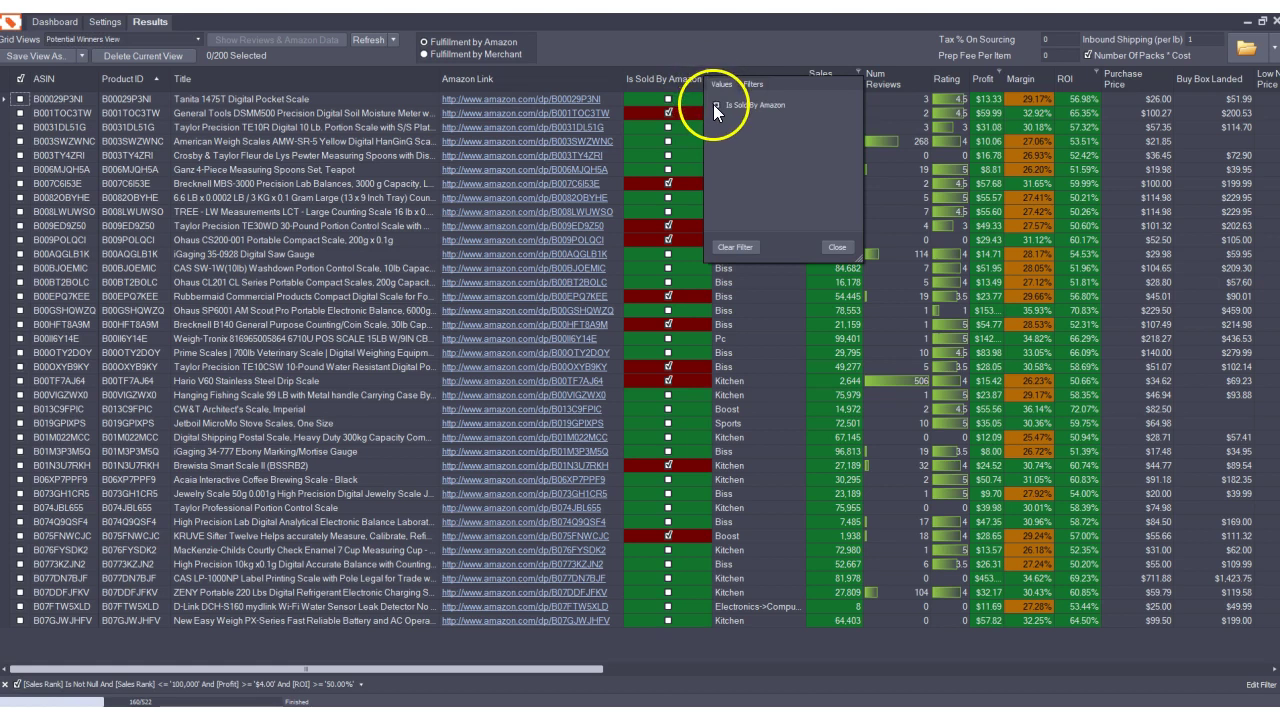
{"action": "left_click", "coordinate": [715, 106]}
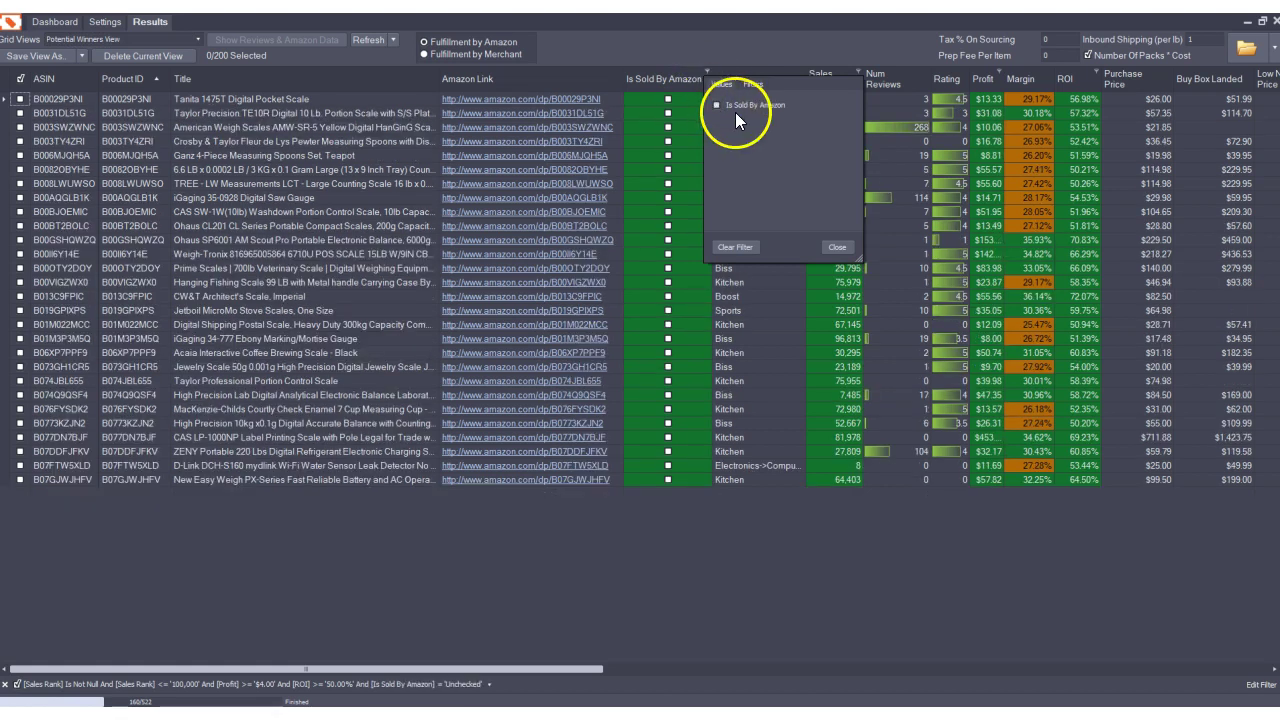
{"action": "left_click", "coordinate": [683, 49]}
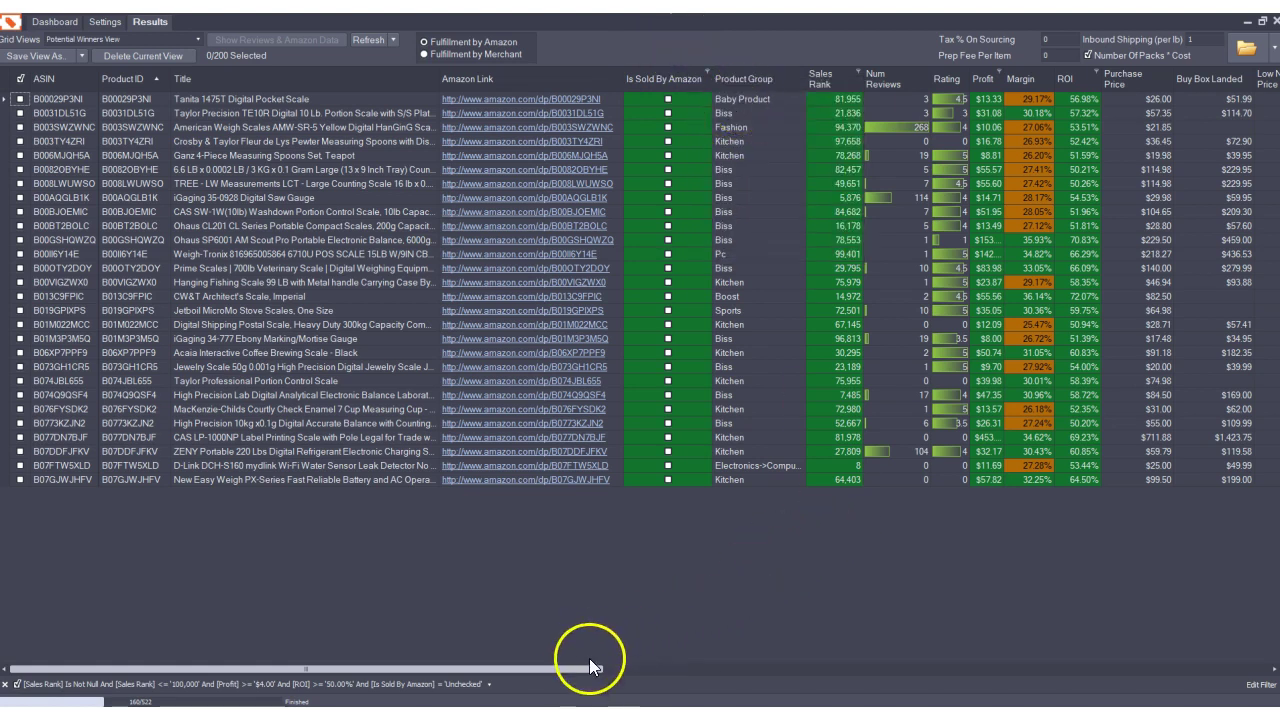
{"action": "left_click_drag", "start_coordinate": [578, 668], "coordinate": [1061, 668]}
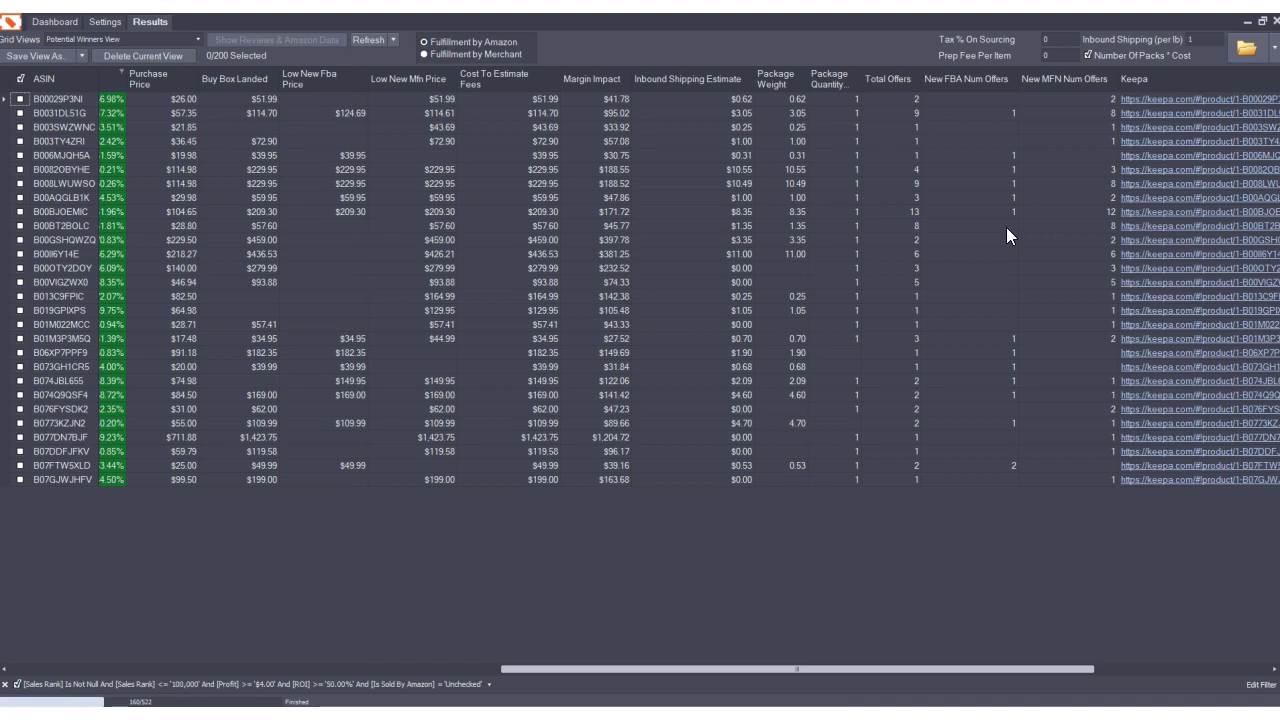
Sort by Total Offers ascending and limit Total Offers to 1–7, leaving 24 products
{"action": "left_click", "coordinate": [947, 211]}
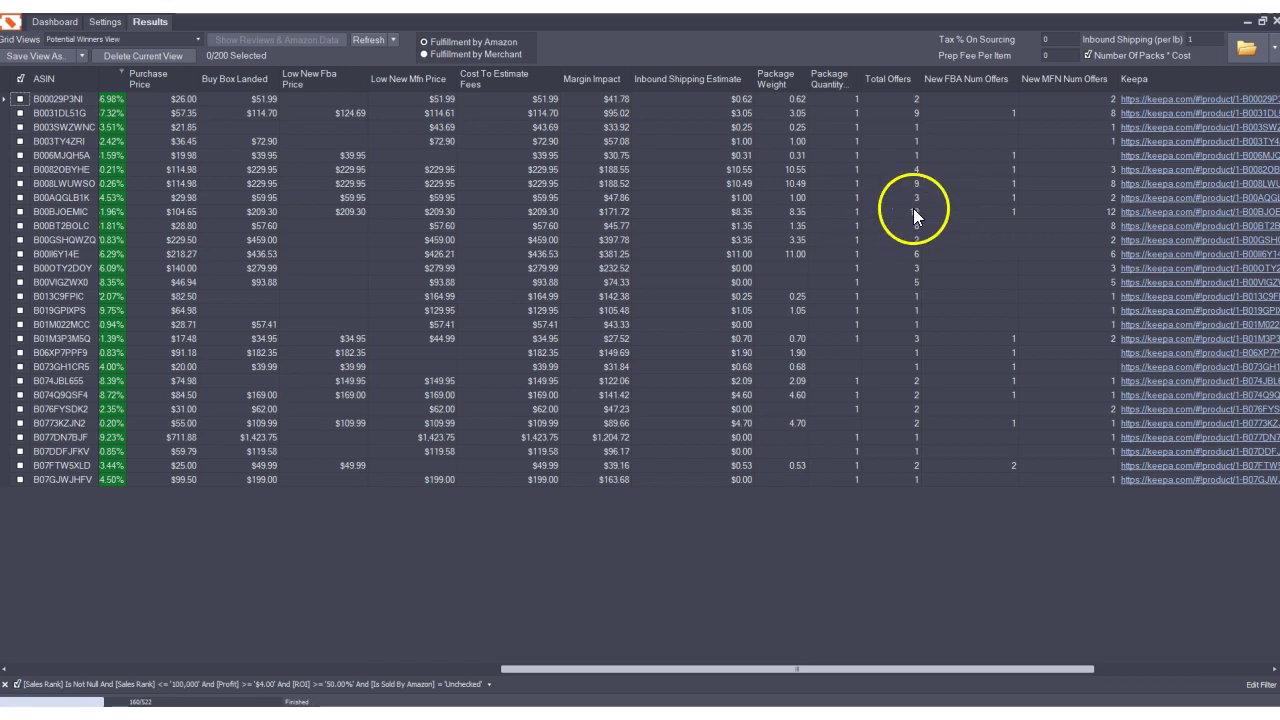
{"action": "left_click", "coordinate": [912, 70]}
{"action": "left_click", "coordinate": [916, 70]}
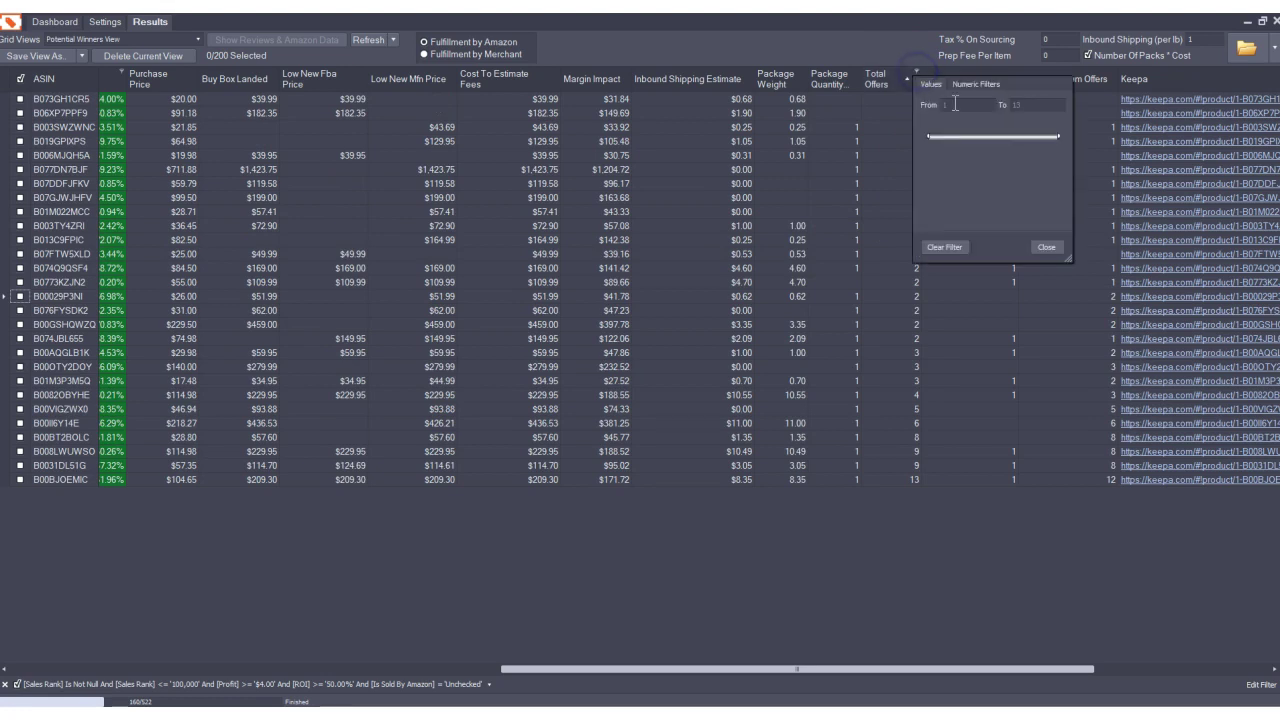
{"action": "left_click", "coordinate": [1037, 126]}
{"action": "left_click_drag", "start_coordinate": [1060, 136], "coordinate": [976, 137]}
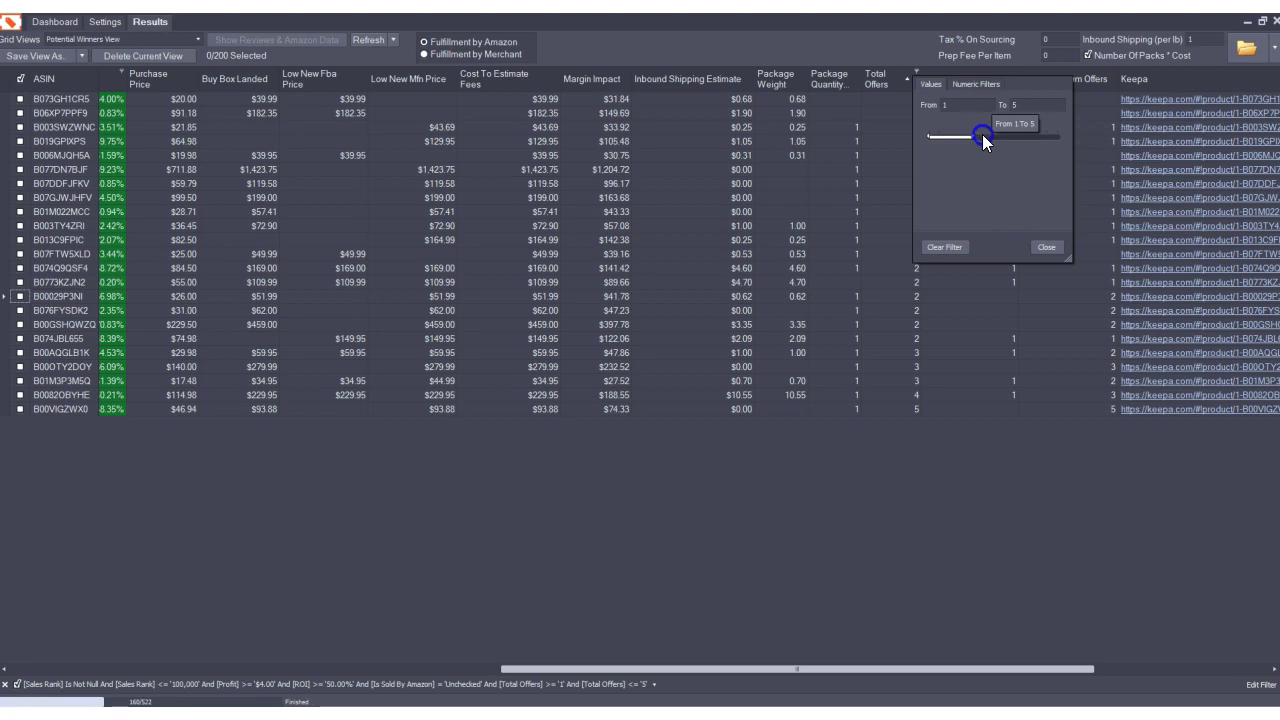
{"action": "left_click_drag", "start_coordinate": [983, 141], "coordinate": [1003, 138]}
{"action": "left_click", "coordinate": [1040, 247]}
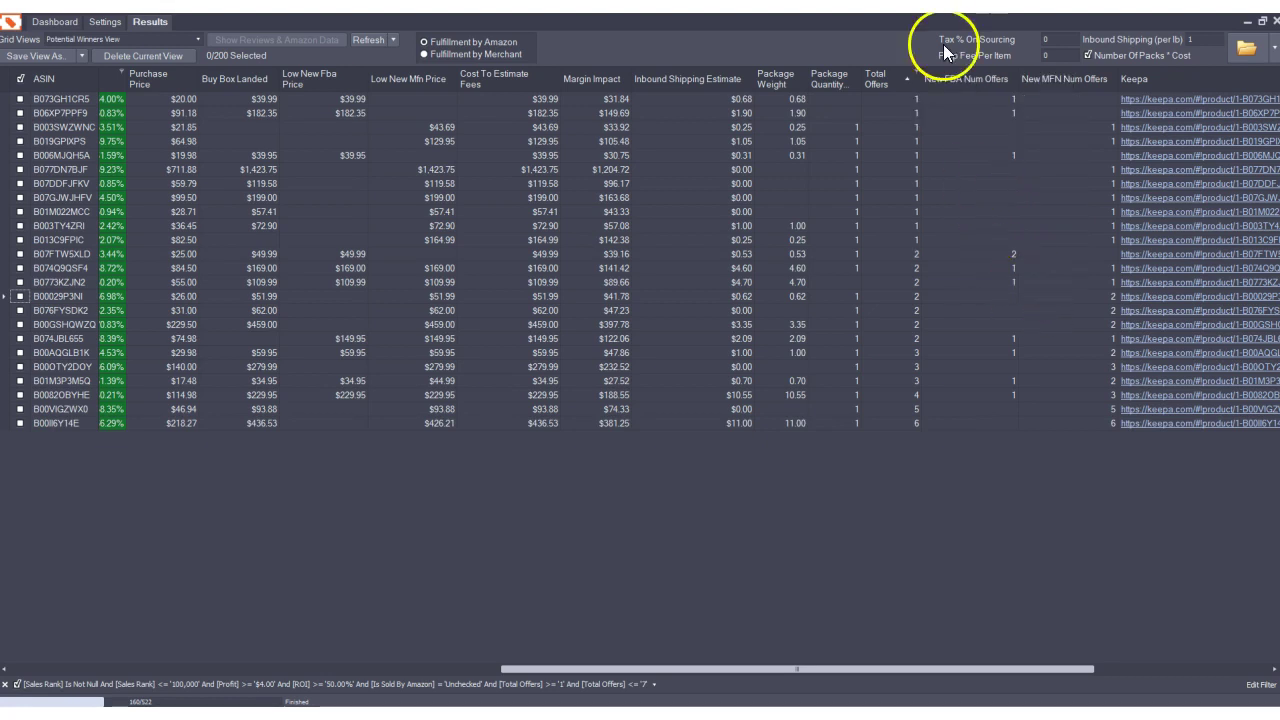
{"action": "left_click_drag", "start_coordinate": [871, 664], "coordinate": [352, 621]}
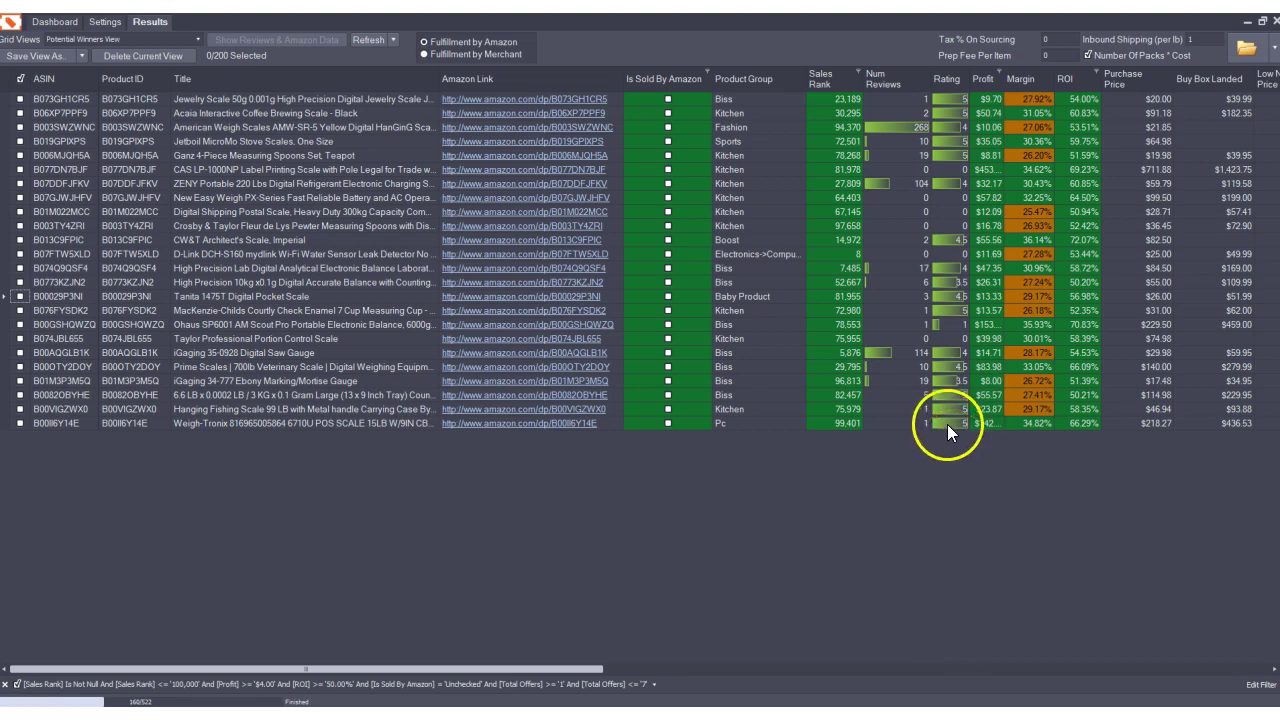
{"action": "right_click", "coordinate": [952, 326]}
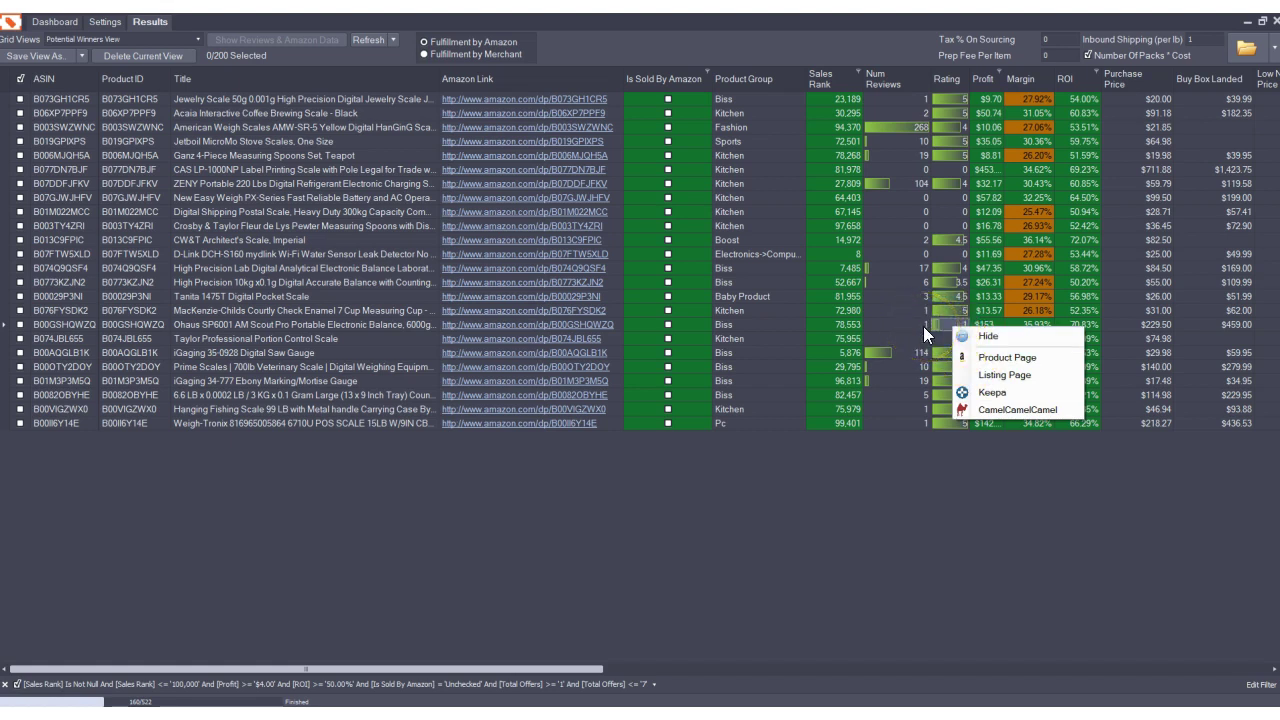
{"action": "left_click", "coordinate": [955, 472]}
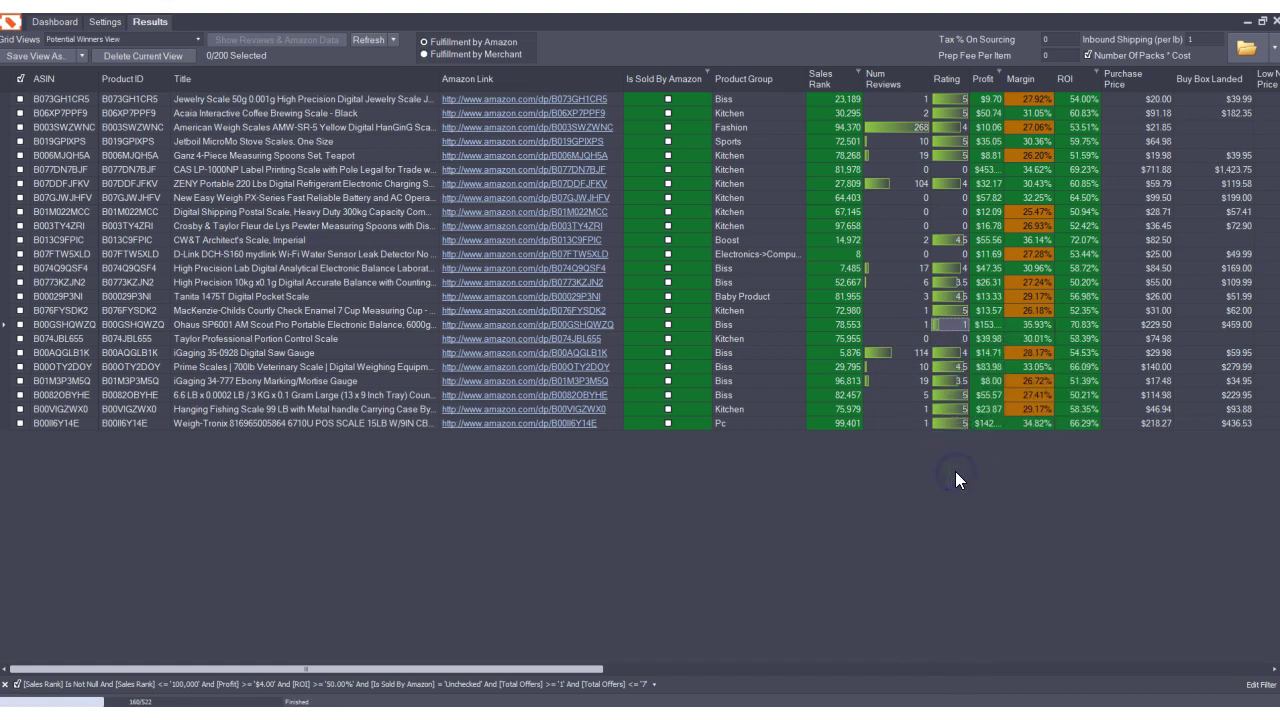
{"action": "left_click", "coordinate": [918, 393]}
{"action": "left_click", "coordinate": [740, 314]}
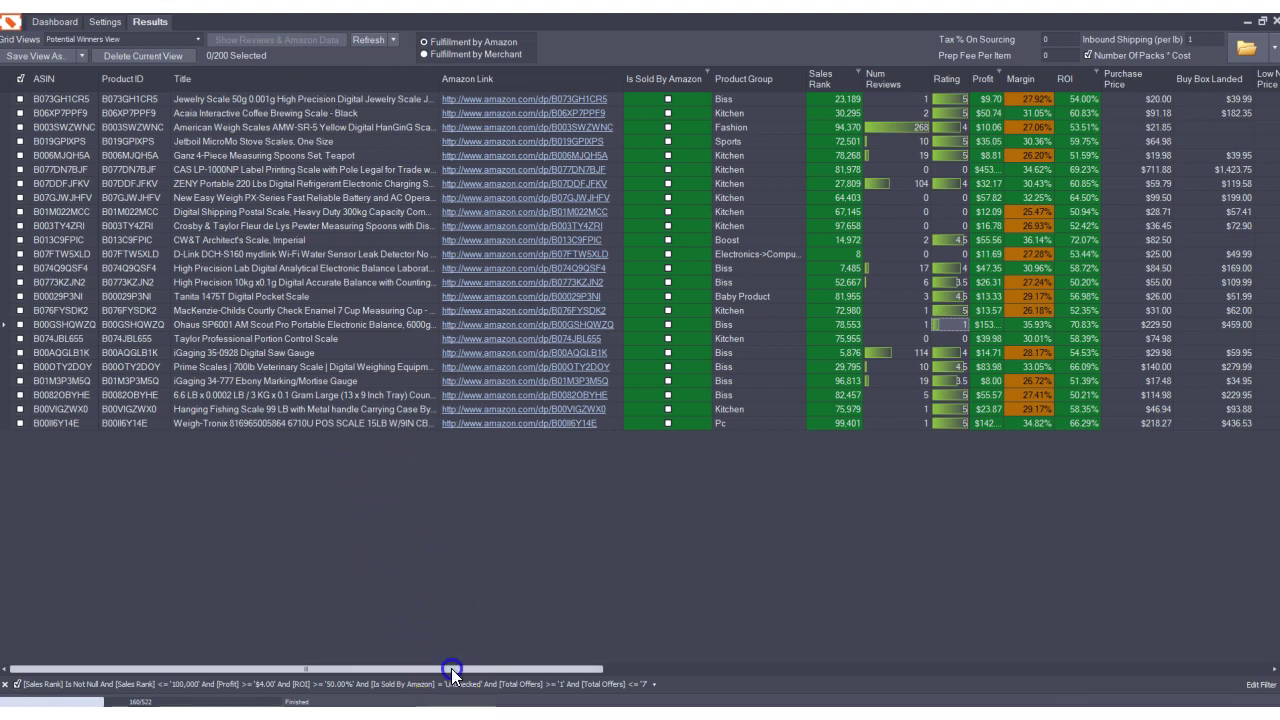
Limit Package Weight to 0.25–4.01, leaving 13 products, with titles and links back in view
{"action": "left_click_drag", "start_coordinate": [451, 668], "coordinate": [903, 703]}
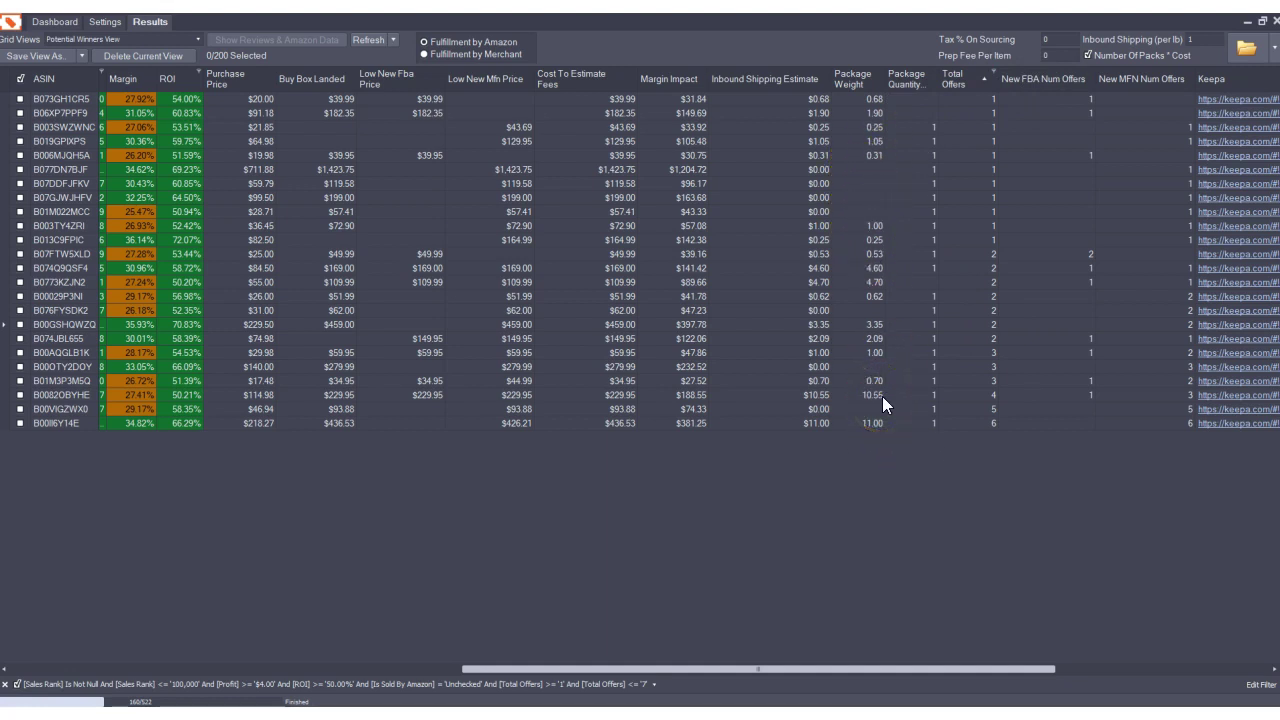
{"action": "left_click", "coordinate": [873, 73]}
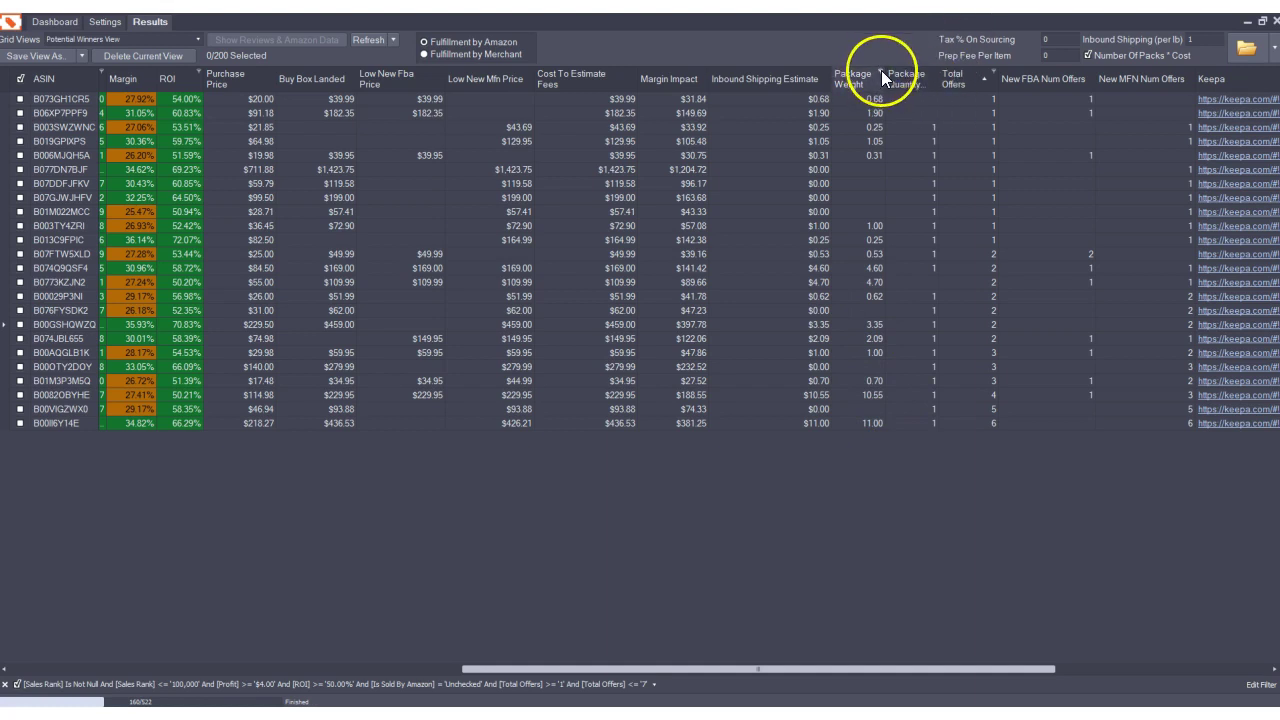
{"action": "left_click", "coordinate": [881, 70]}
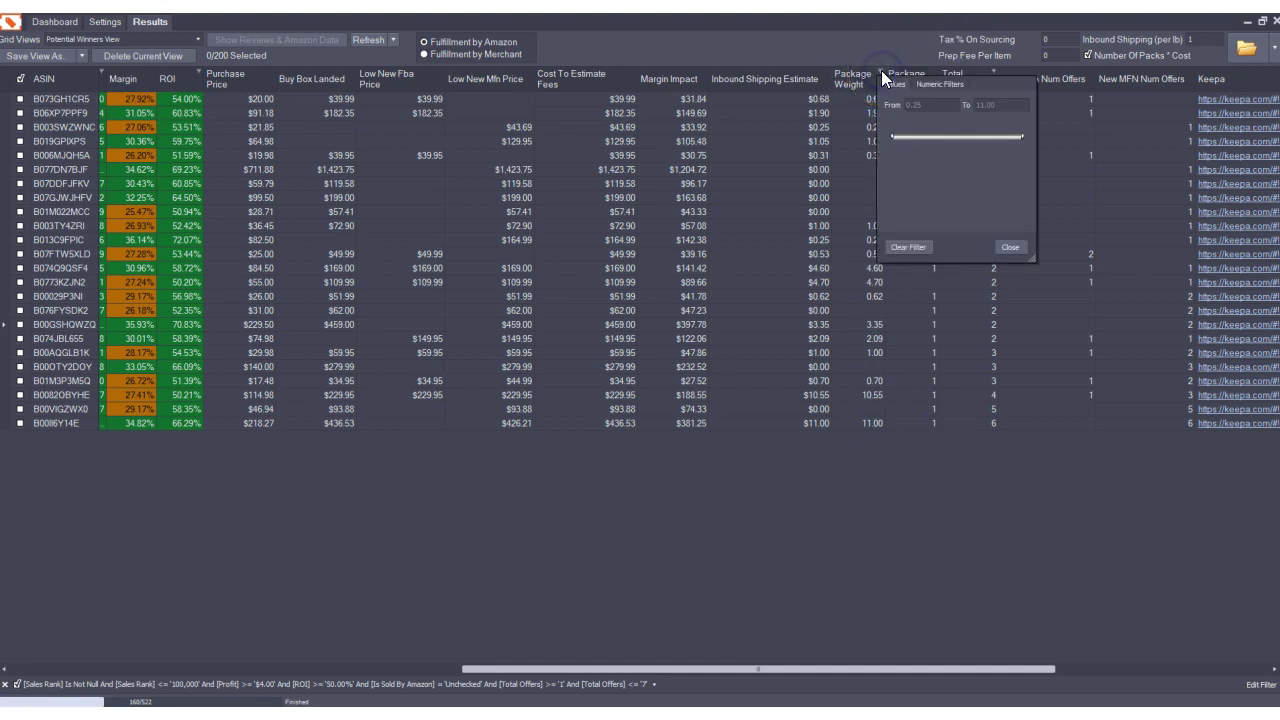
{"action": "left_click", "coordinate": [976, 113]}
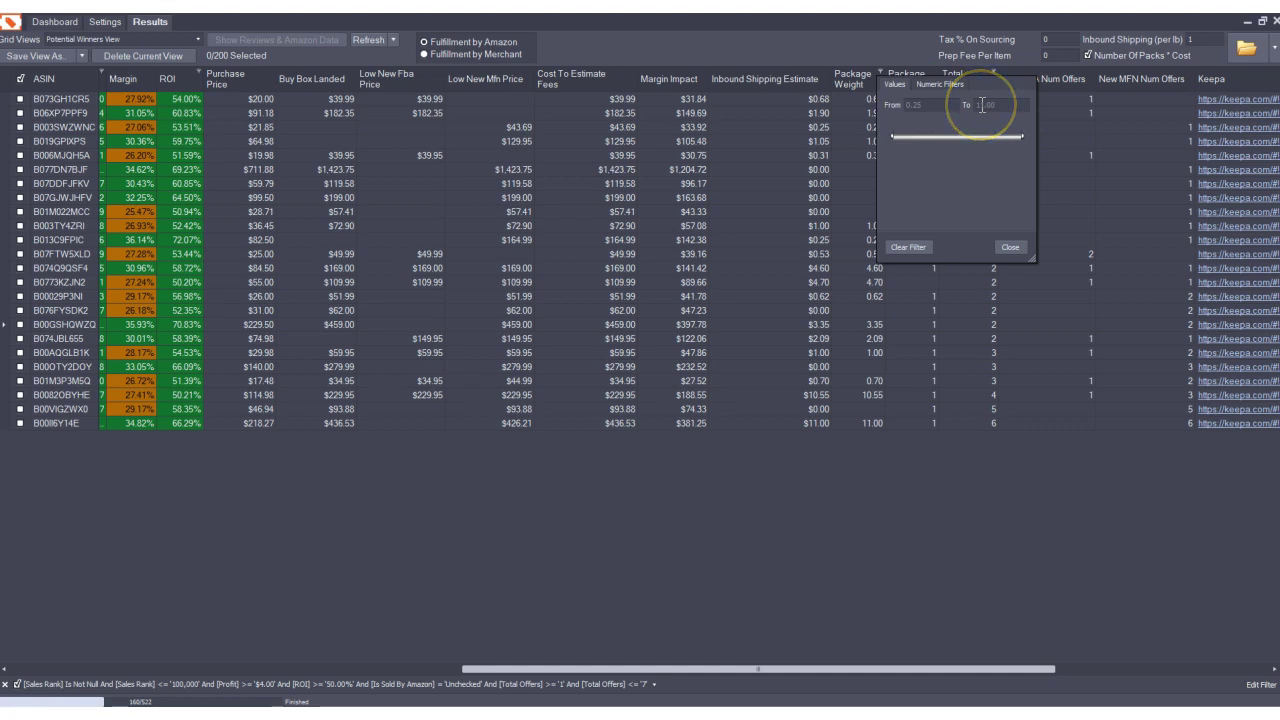
{"action": "left_click", "coordinate": [1002, 123]}
{"action": "left_click_drag", "start_coordinate": [1022, 137], "coordinate": [939, 134]}
{"action": "left_click", "coordinate": [1020, 246]}
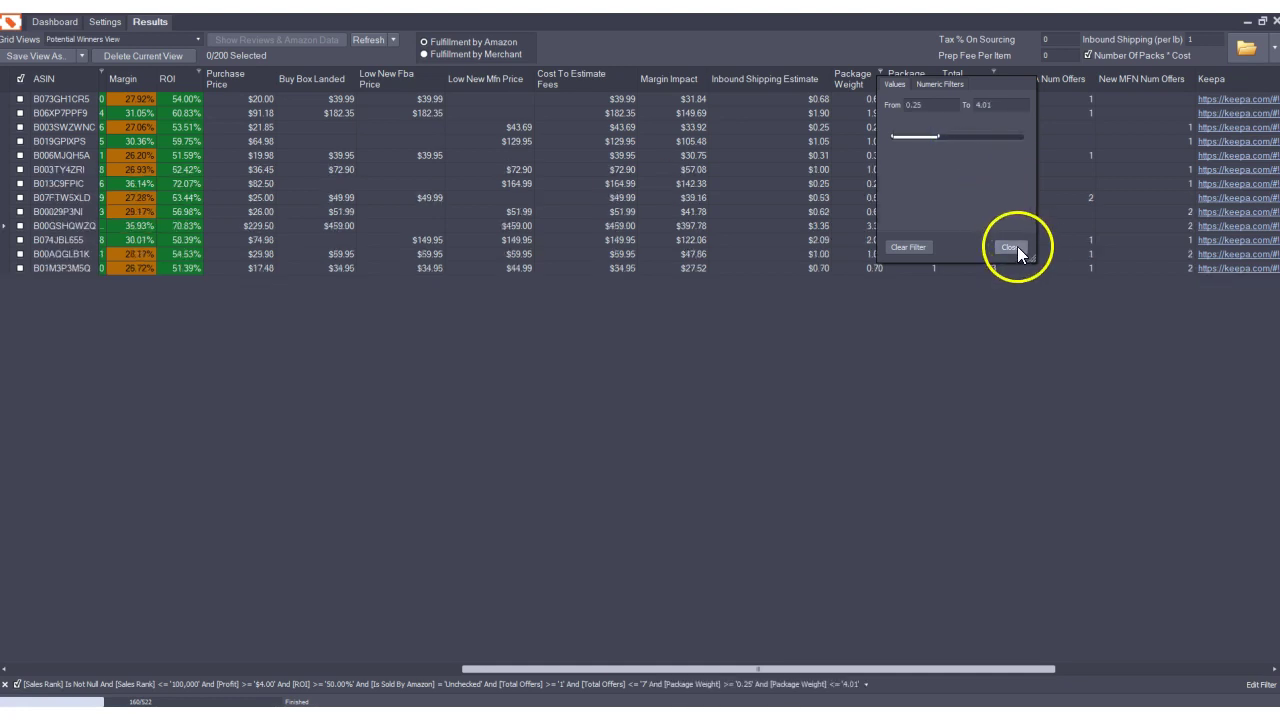
{"action": "left_click", "coordinate": [890, 668]}
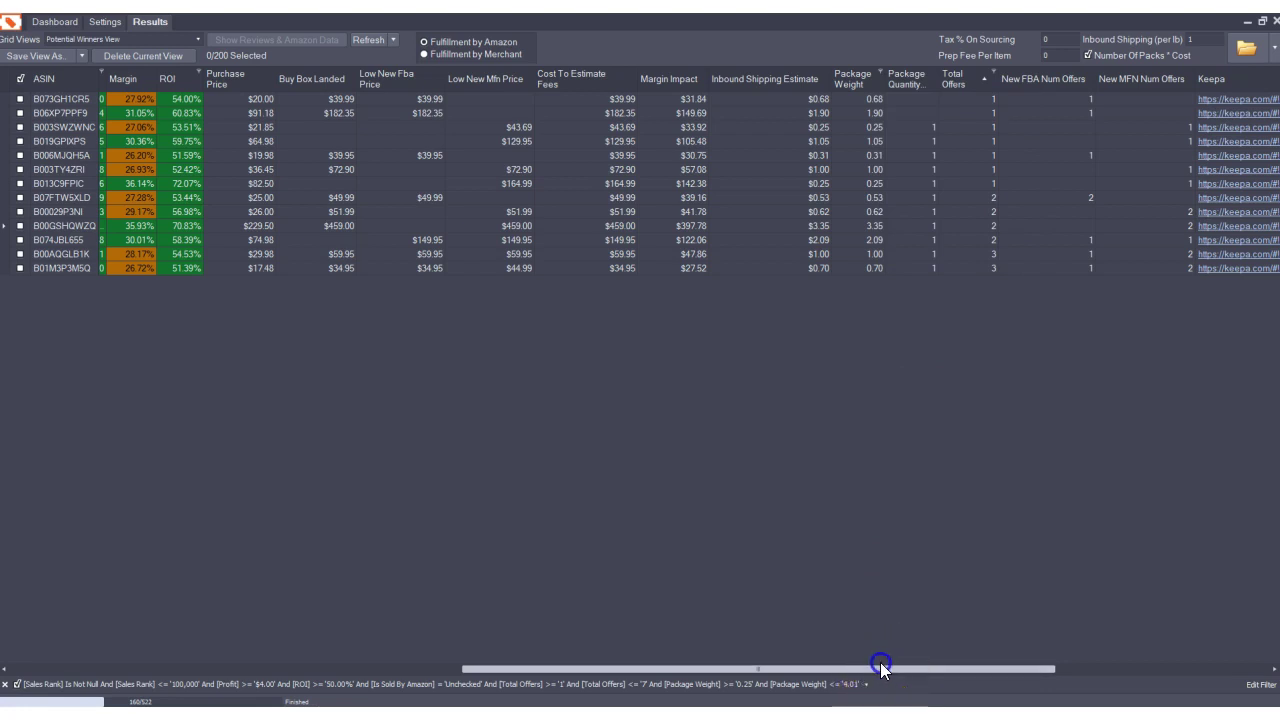
{"action": "left_click_drag", "start_coordinate": [875, 665], "coordinate": [265, 570]}
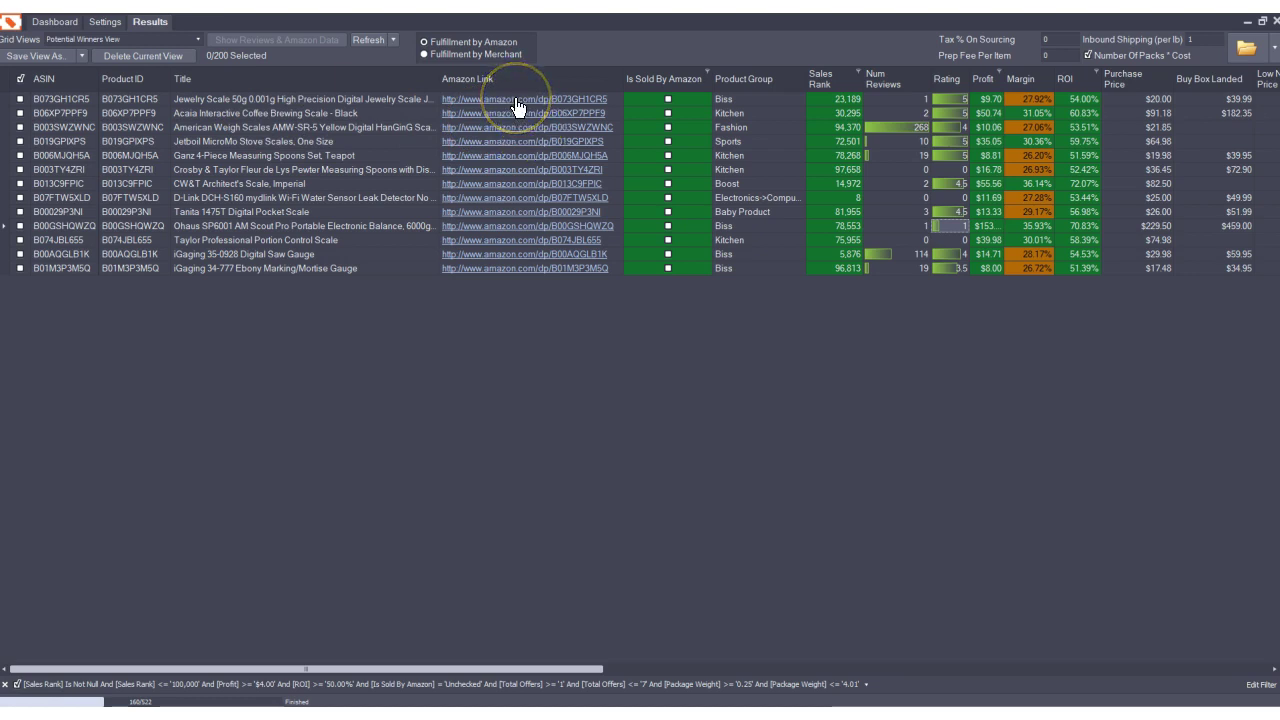
Check the first row's options, then display the Keepa price and sales-rank chart for Ganz Measuring Spoons
{"action": "right_click", "coordinate": [407, 101]}
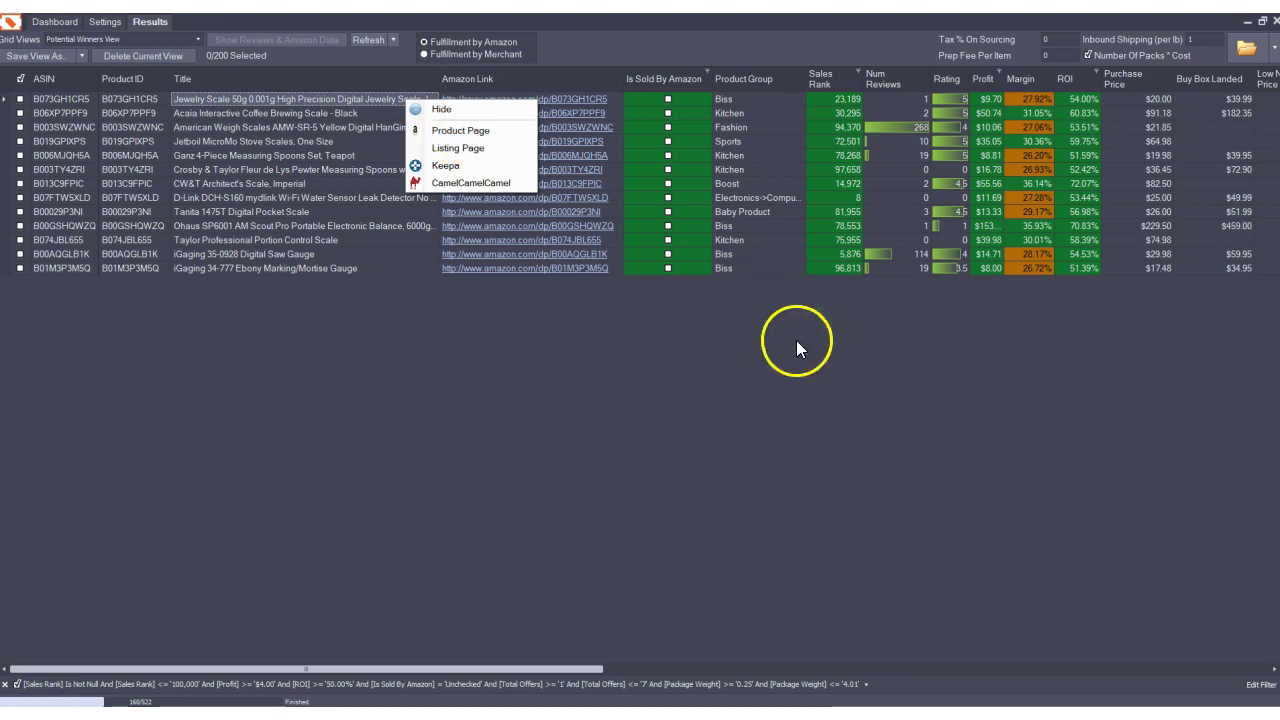
{"action": "left_click", "coordinate": [834, 400]}
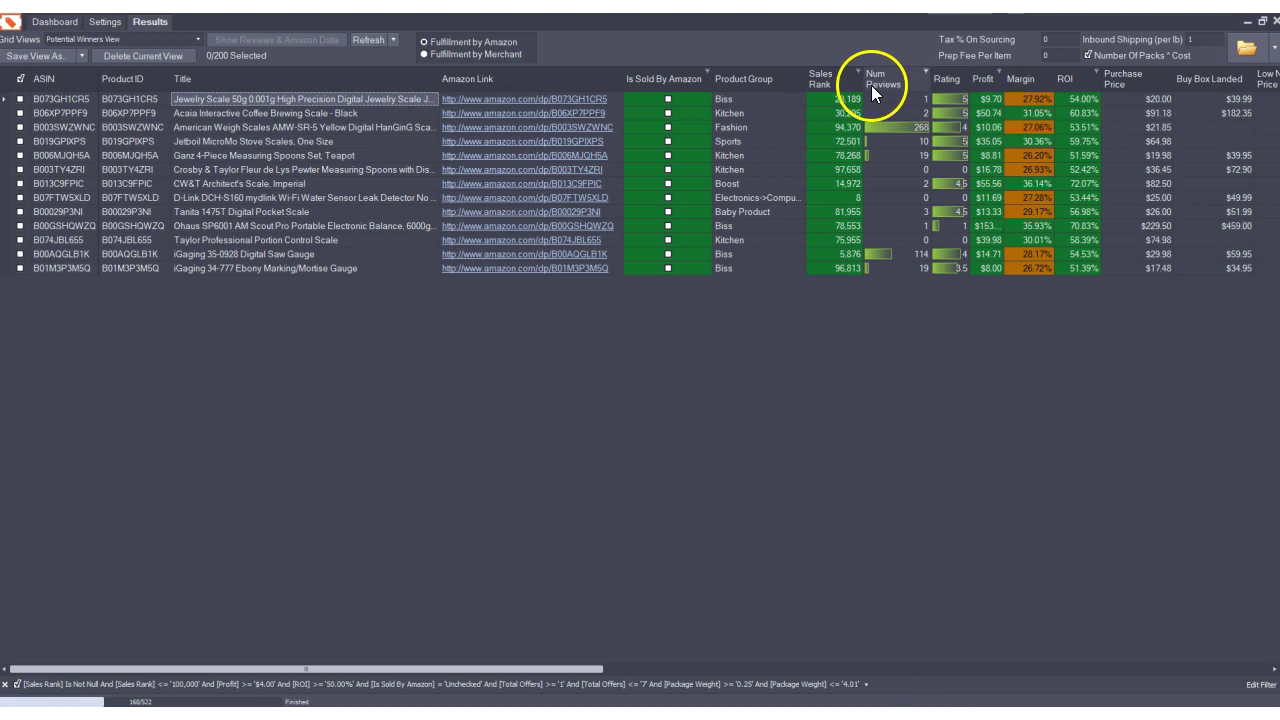
{"action": "mouse_move", "coordinate": [829, 95]}
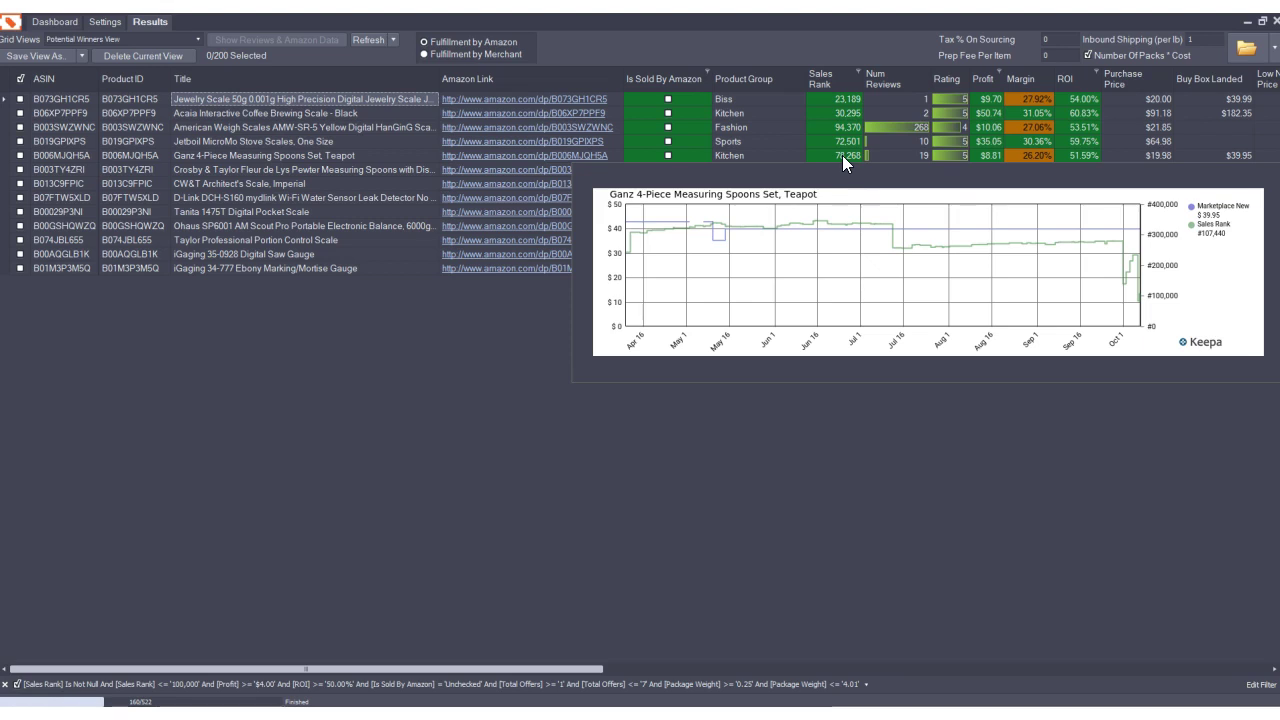
Hide the Ganz, Crosby & Taylor, CW&T and D-Link rows from the shortlist
{"action": "right_click", "coordinate": [842, 155]}
{"action": "left_click", "coordinate": [851, 166]}
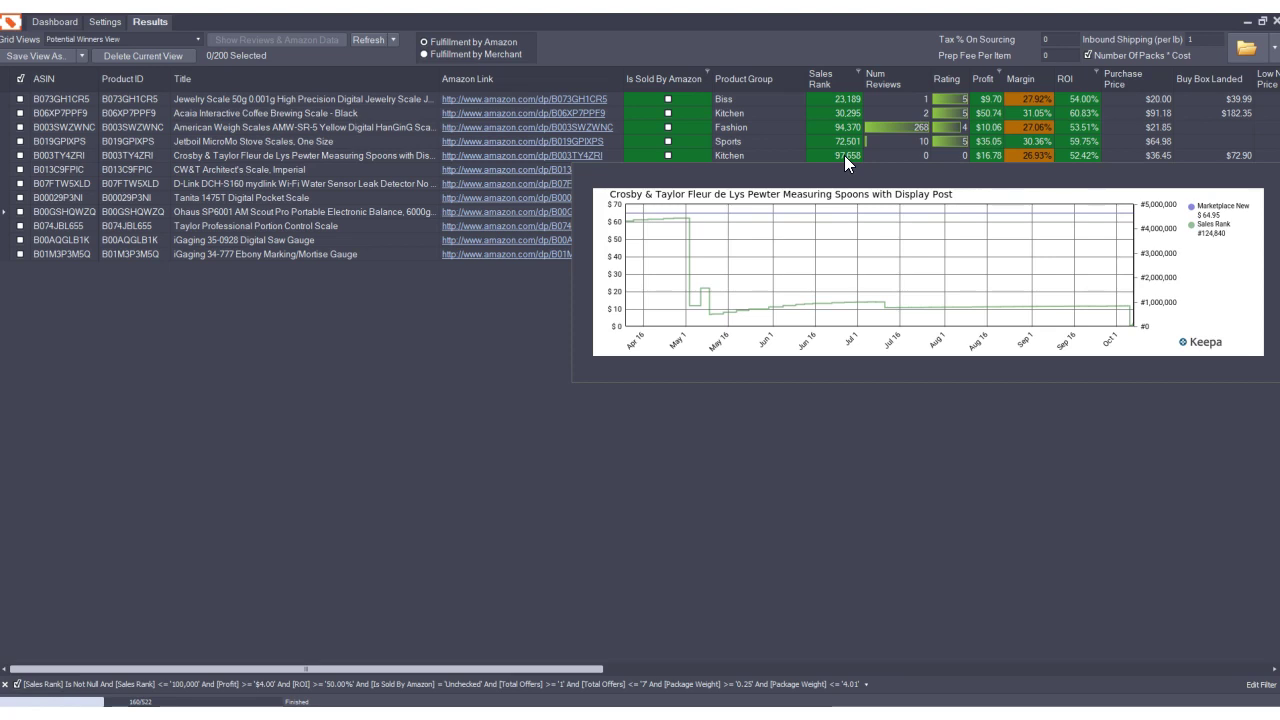
{"action": "right_click", "coordinate": [844, 155]}
{"action": "left_click", "coordinate": [849, 160]}
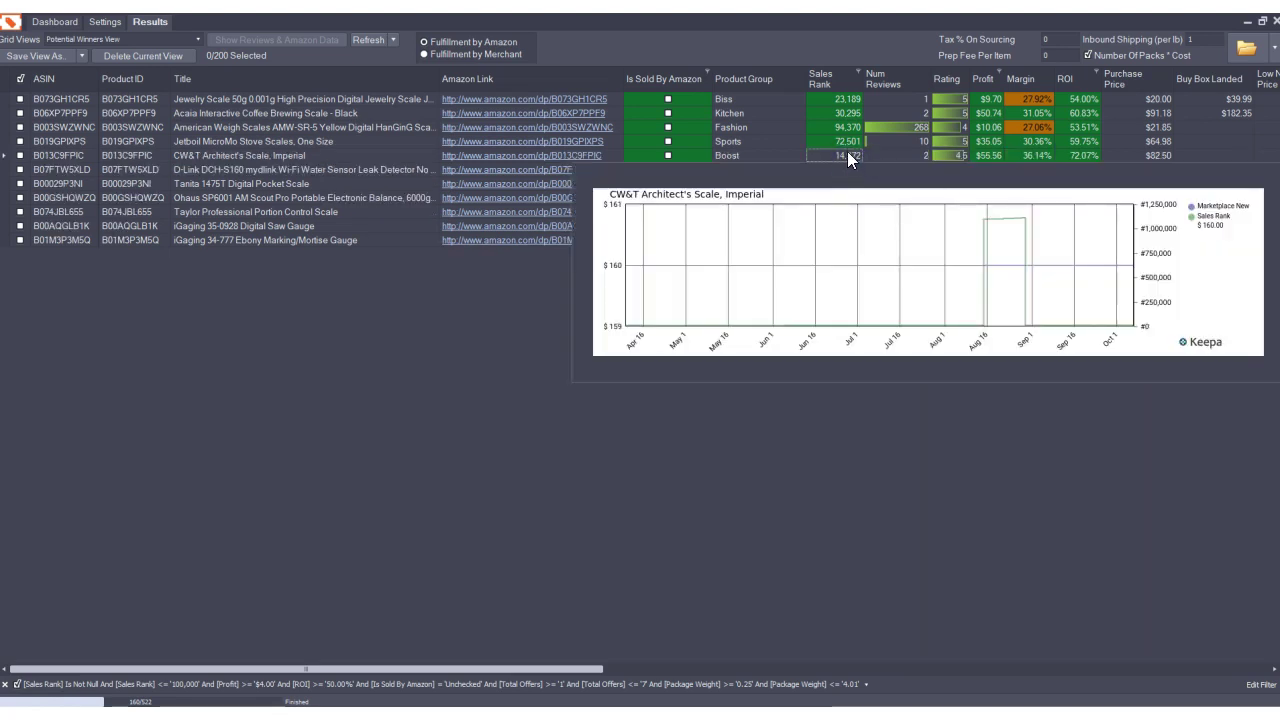
{"action": "right_click", "coordinate": [848, 157]}
{"action": "left_click", "coordinate": [855, 162]}
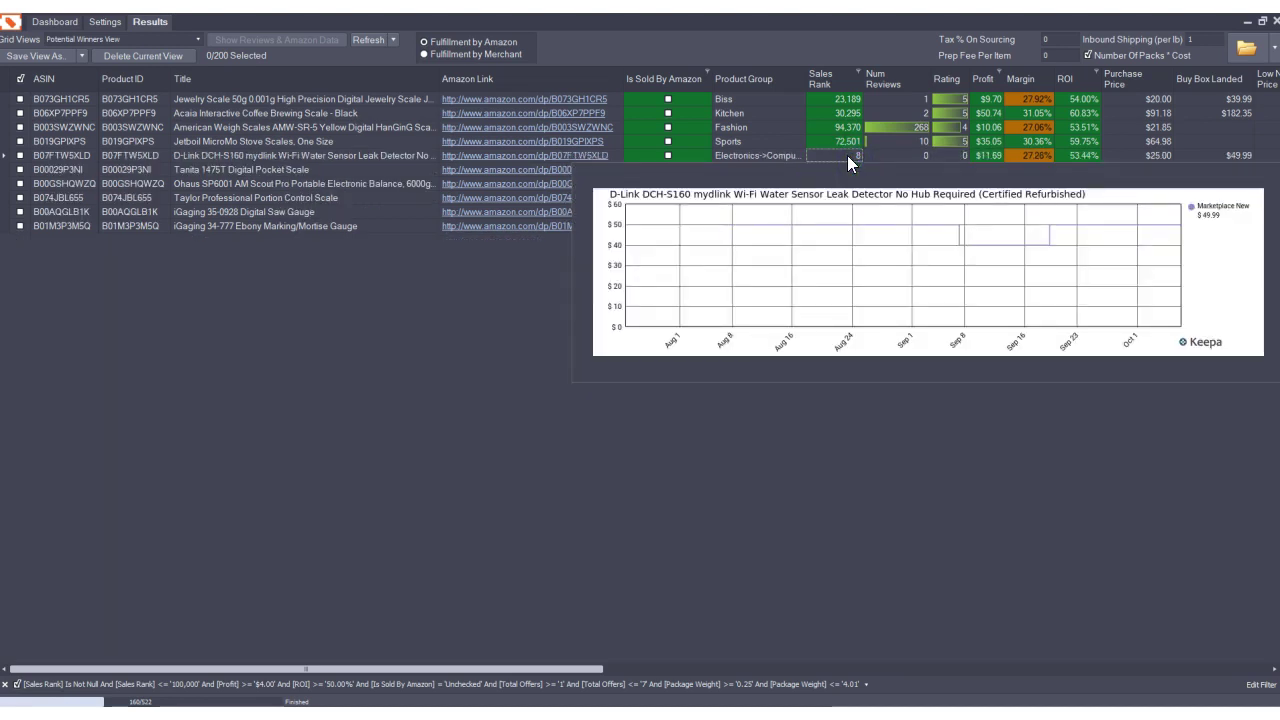
{"action": "right_click", "coordinate": [847, 155]}
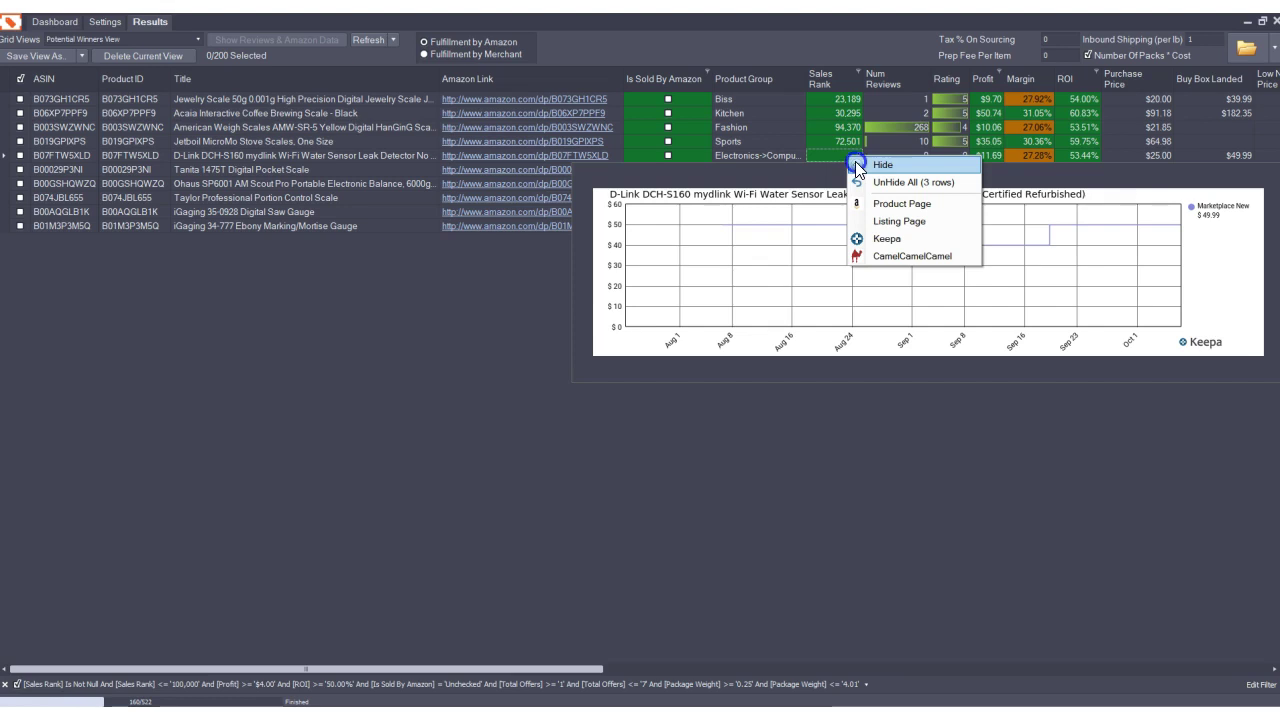
{"action": "left_click", "coordinate": [855, 163]}
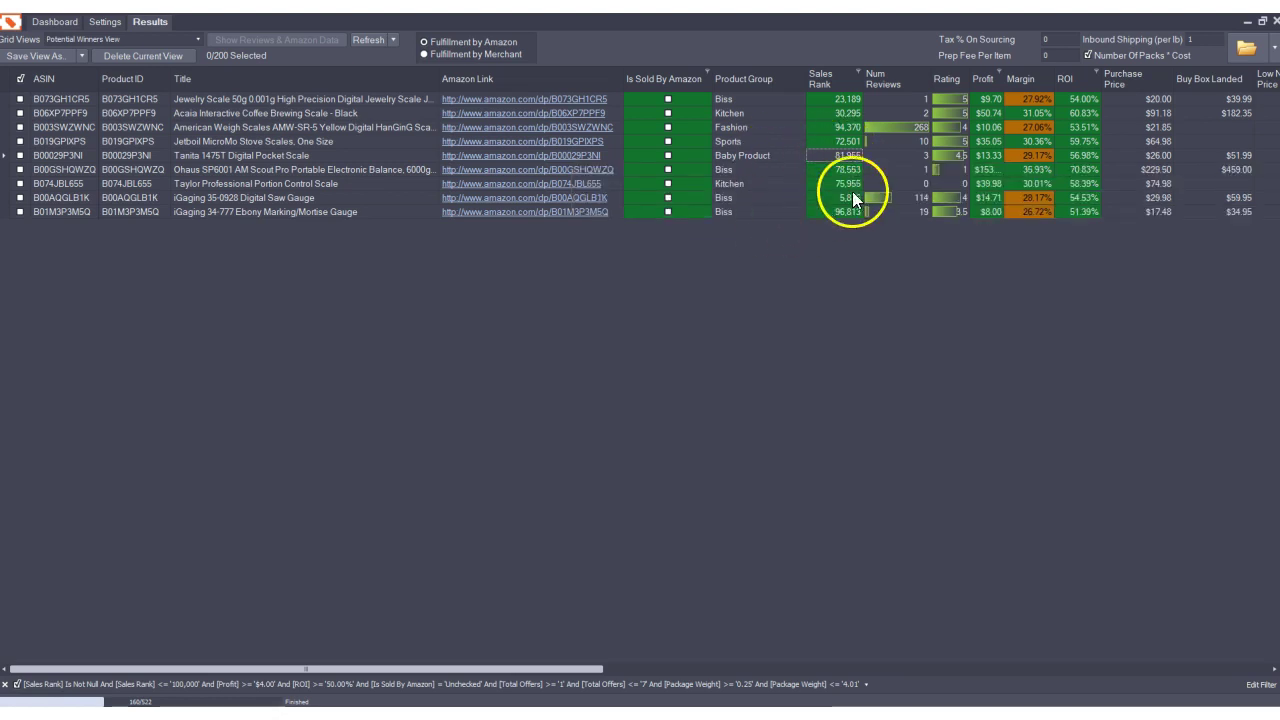
Keep the Tanita row but hide the Ohaus balance and Taylor portion scale rows
{"action": "mouse_move", "coordinate": [851, 170]}
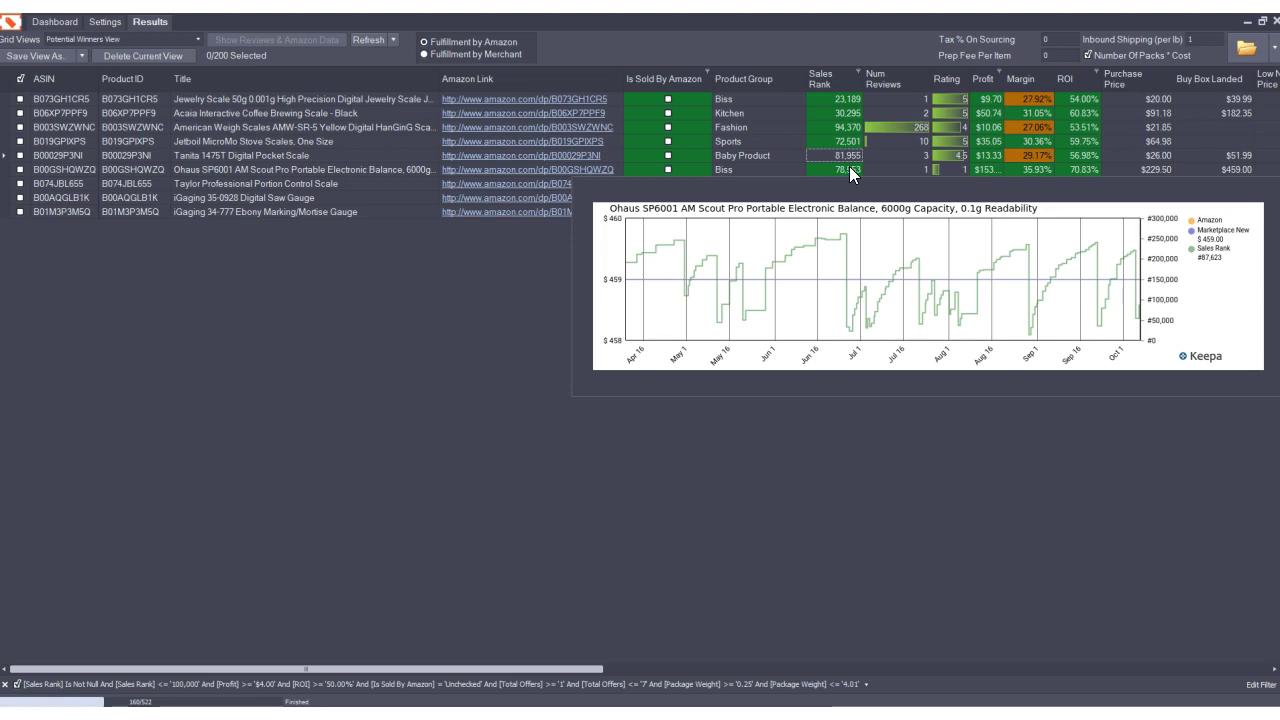
{"action": "right_click", "coordinate": [847, 155]}
{"action": "left_click", "coordinate": [794, 303]}
{"action": "right_click", "coordinate": [858, 170]}
{"action": "left_click", "coordinate": [866, 176]}
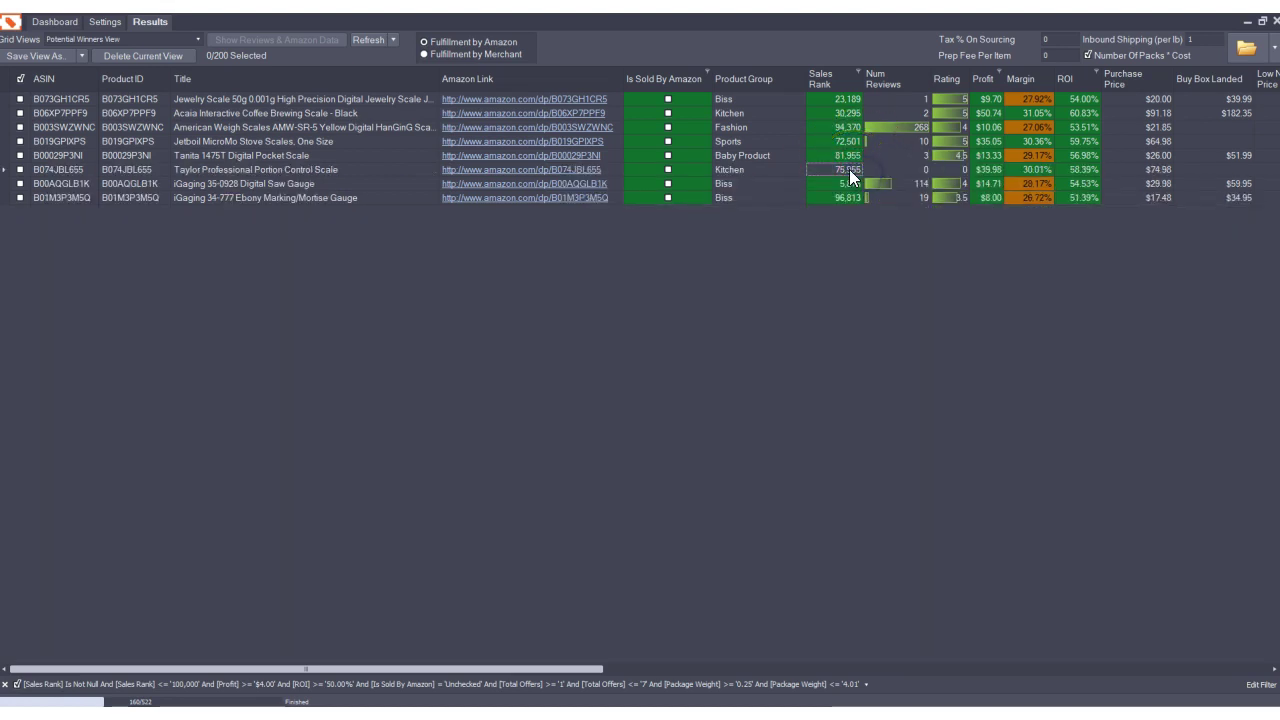
{"action": "right_click", "coordinate": [849, 169]}
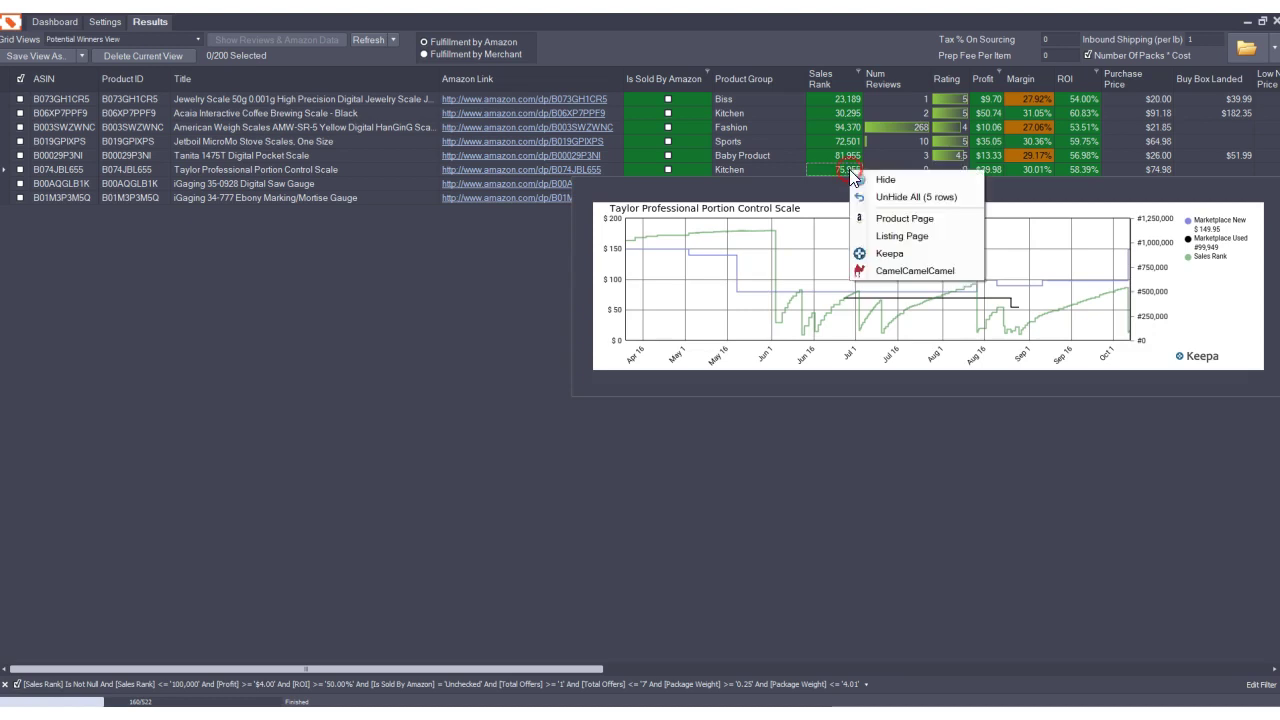
{"action": "left_click", "coordinate": [860, 176]}
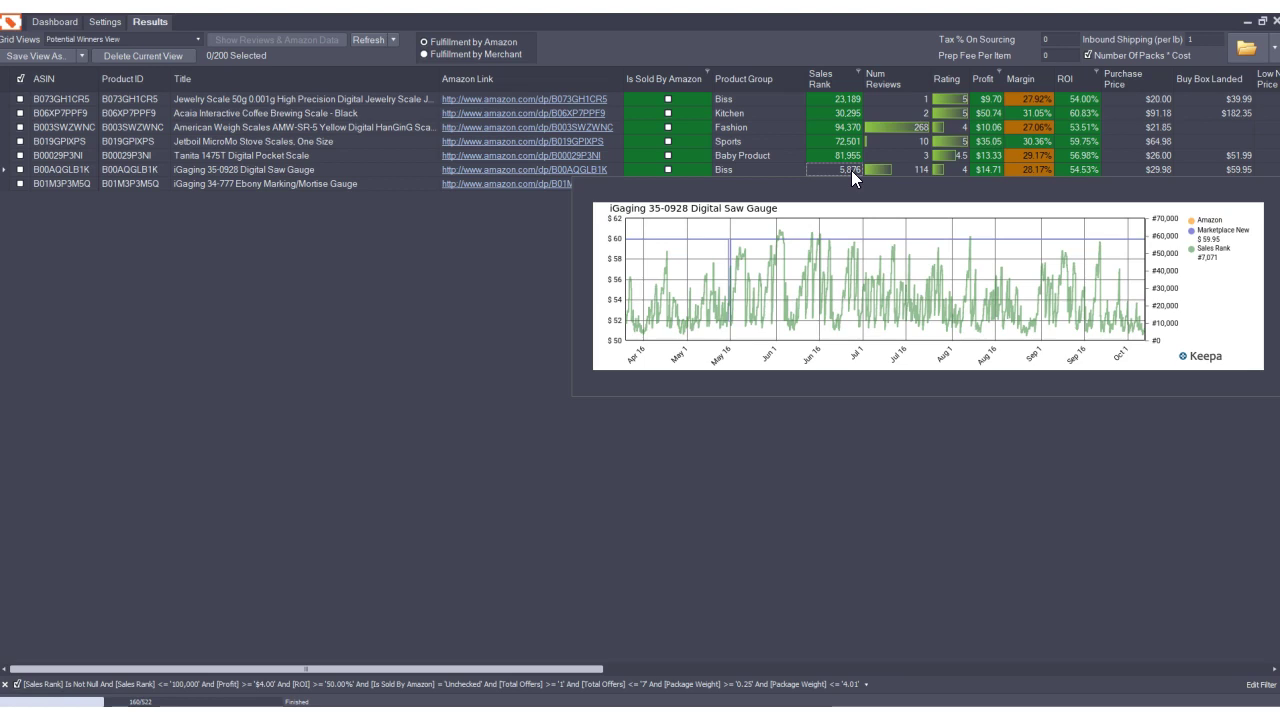
{"action": "left_click", "coordinate": [871, 495]}
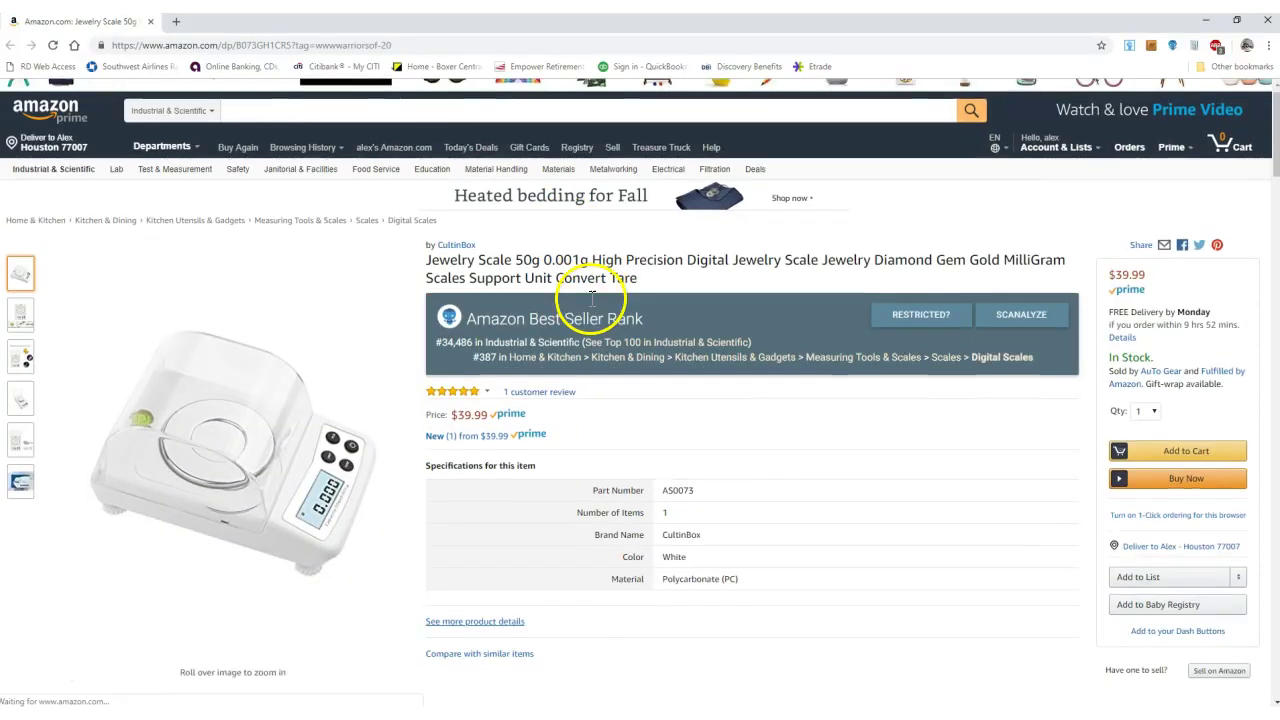
Review the Jewelry Scale 50g Amazon listing: $39.99 price, rank #34,486, one customer review
{"action": "scroll", "coordinate": [591, 299], "scroll_direction": "down", "scroll_amount": 2}
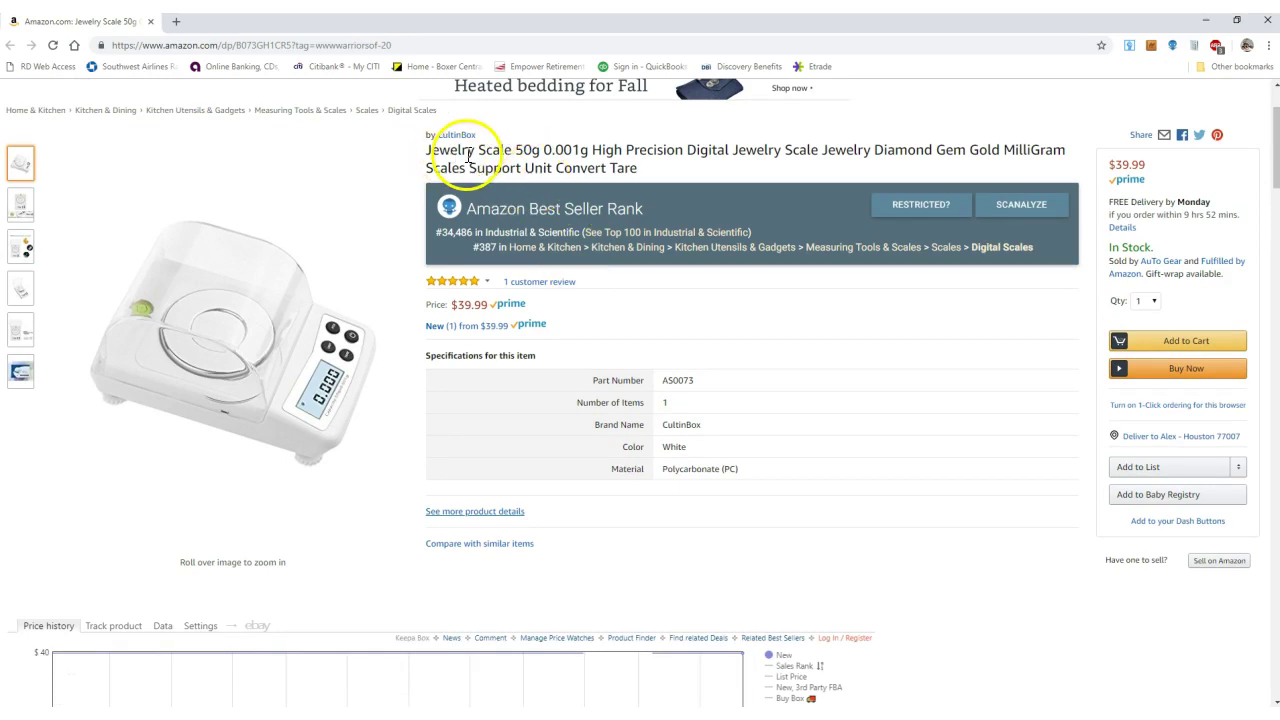
{"action": "scroll", "coordinate": [494, 237], "scroll_direction": "down", "scroll_amount": 1}
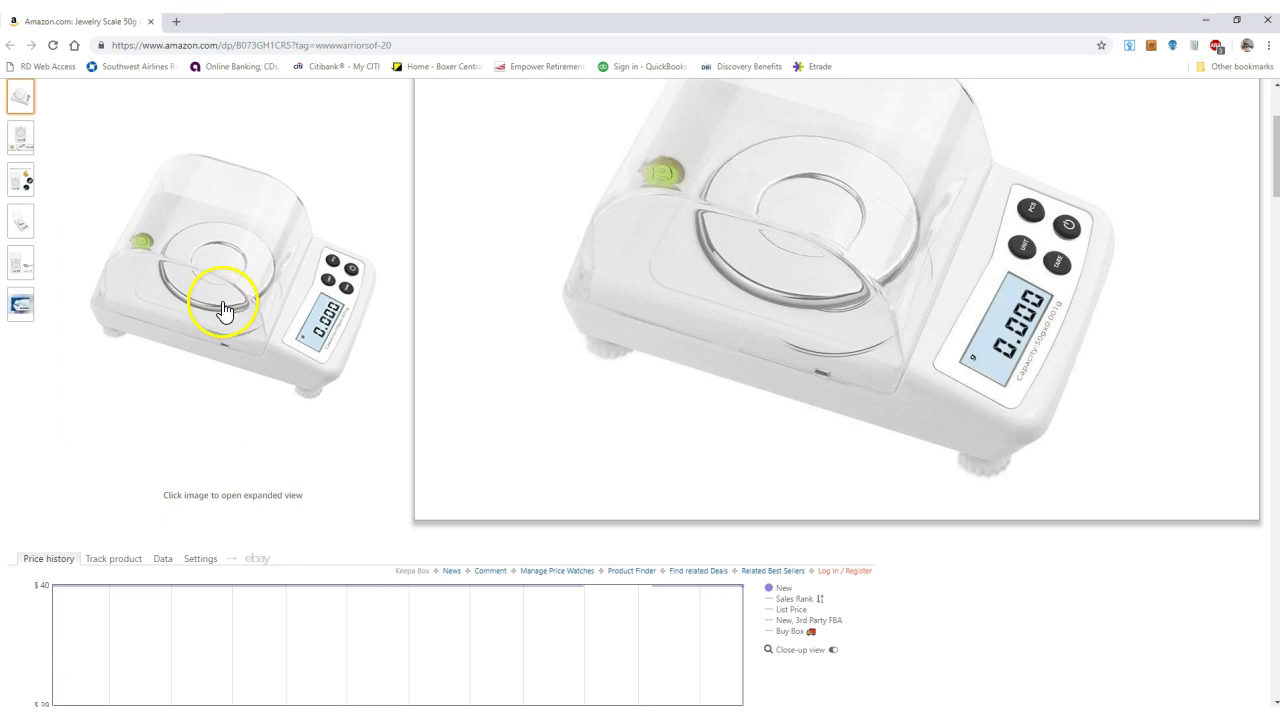
{"action": "mouse_move", "coordinate": [21, 150]}
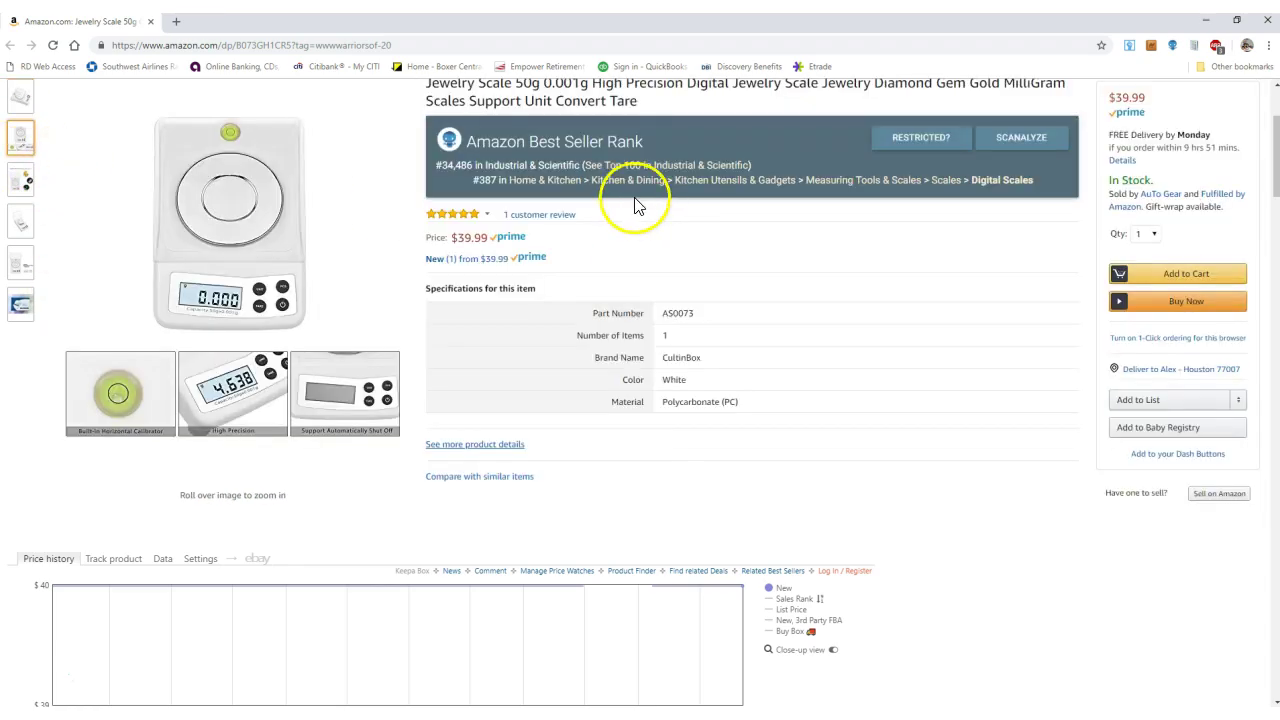
{"action": "scroll", "coordinate": [634, 205], "scroll_direction": "up", "scroll_amount": 1}
{"action": "scroll", "coordinate": [648, 240], "scroll_direction": "down", "scroll_amount": 7}
{"action": "scroll", "coordinate": [648, 240], "scroll_direction": "down", "scroll_amount": 15}
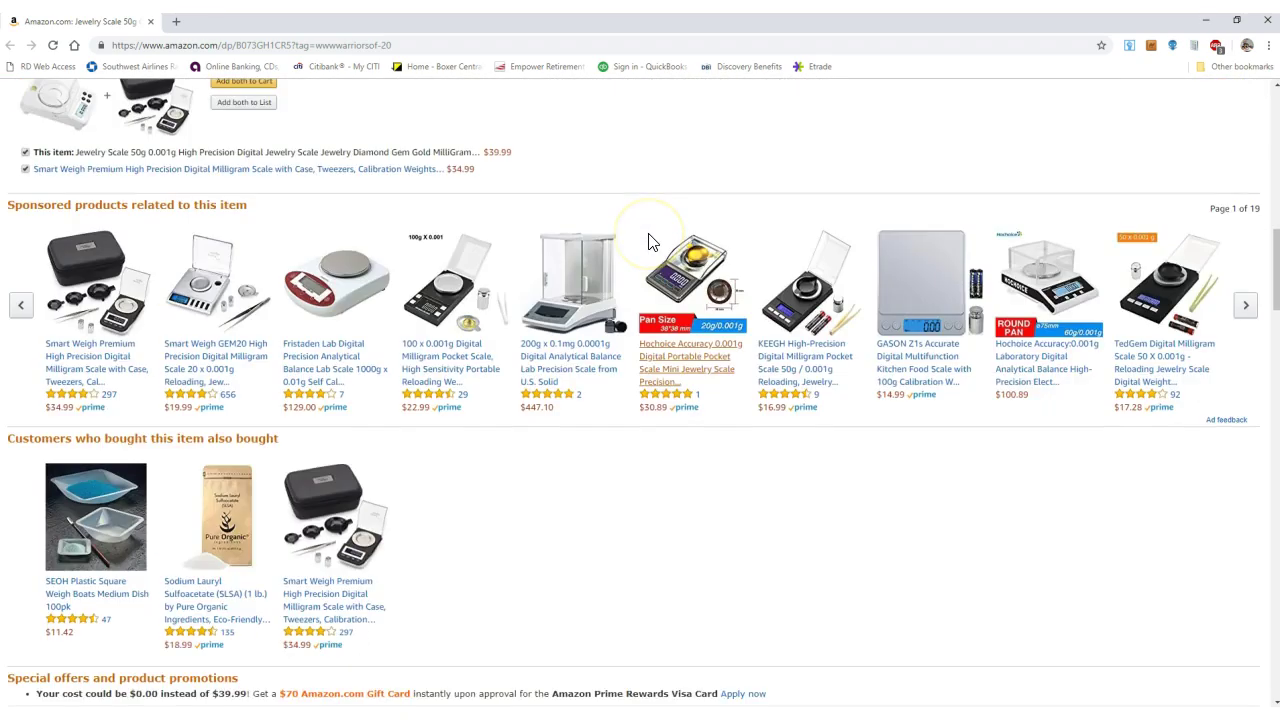
{"action": "scroll", "coordinate": [648, 240], "scroll_direction": "down", "scroll_amount": 1}
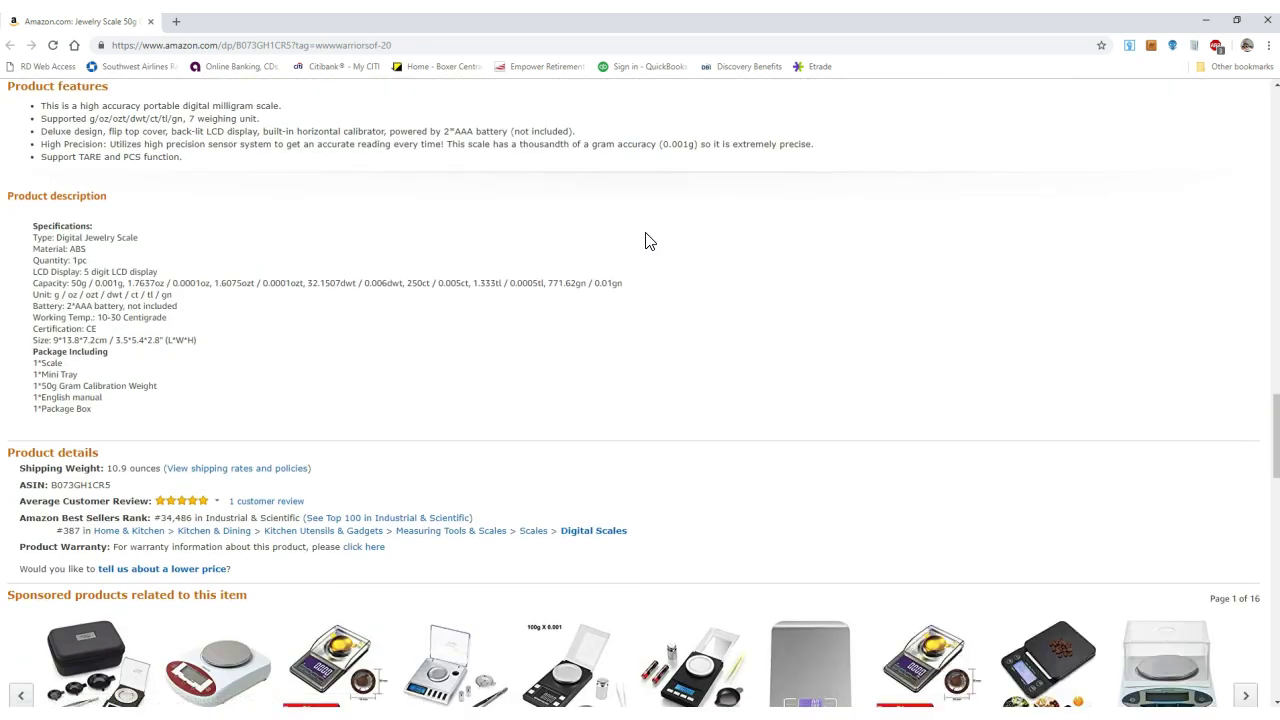
{"action": "scroll", "coordinate": [648, 240], "scroll_direction": "down", "scroll_amount": 5}
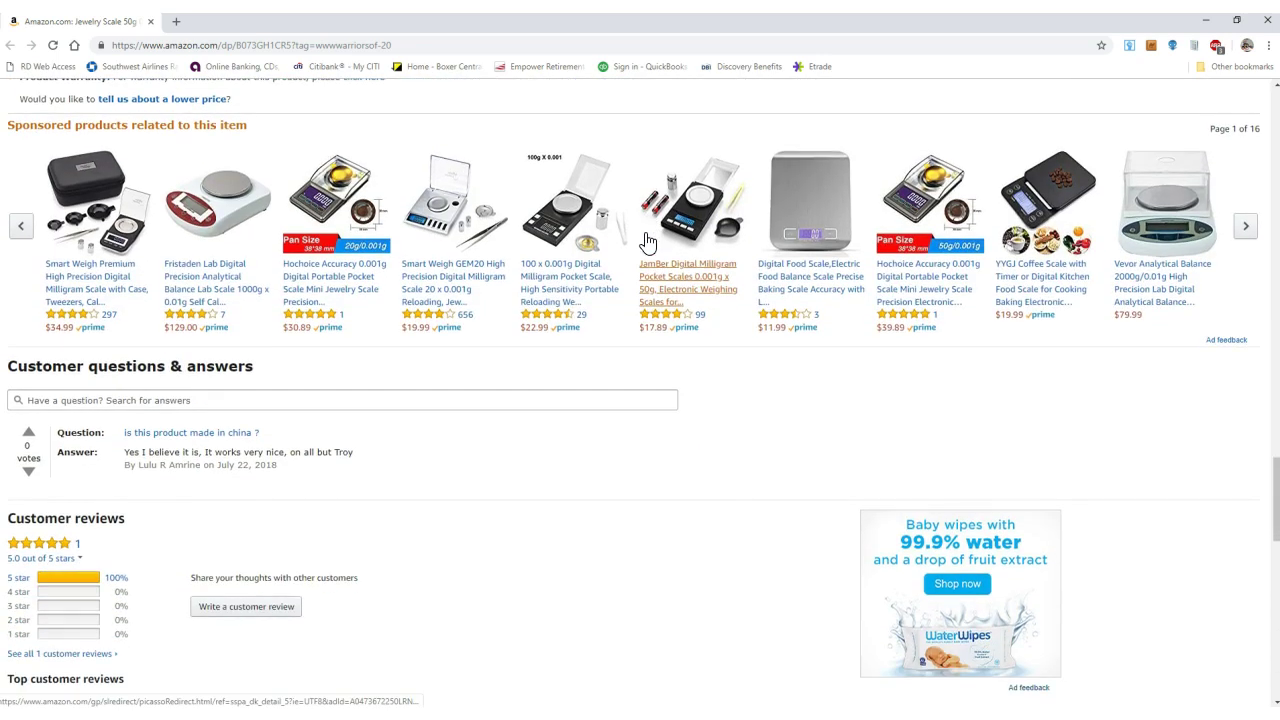
{"action": "scroll", "coordinate": [587, 390], "scroll_direction": "down", "scroll_amount": 2}
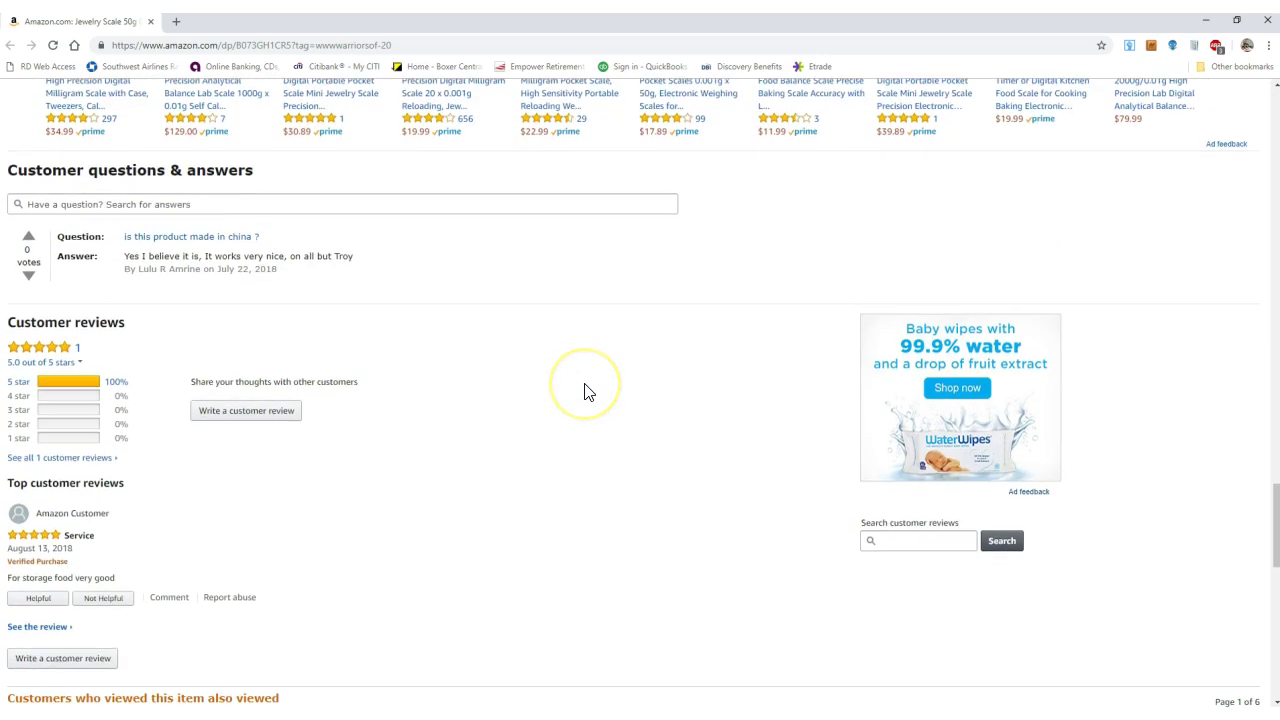
{"action": "scroll", "coordinate": [587, 390], "scroll_direction": "down", "scroll_amount": 6}
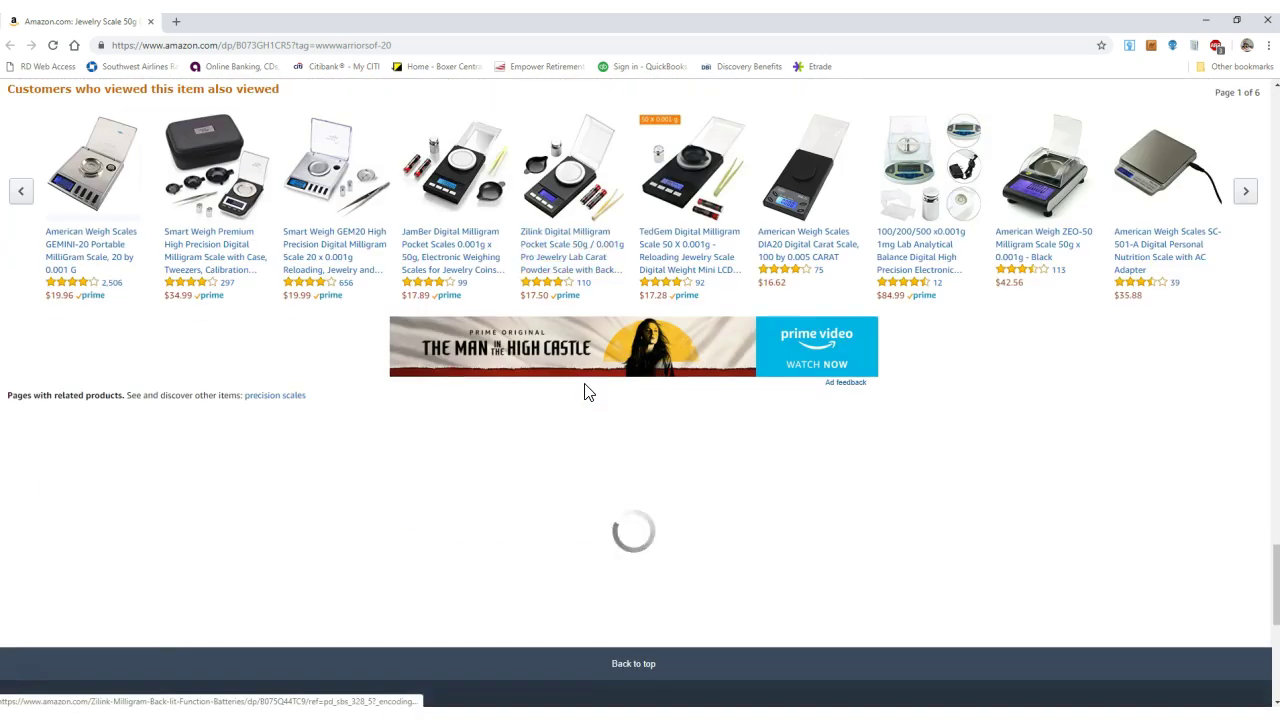
{"action": "scroll", "coordinate": [586, 380], "scroll_direction": "up", "scroll_amount": 2}
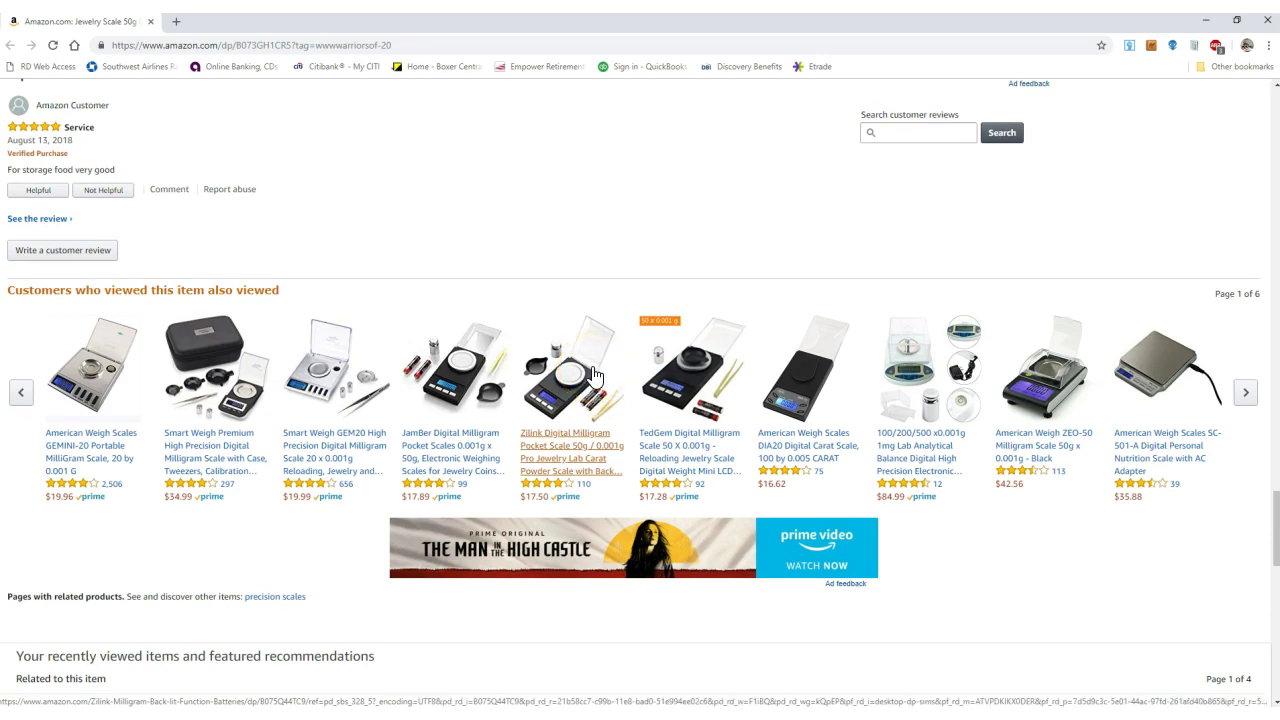
{"action": "scroll", "coordinate": [600, 383], "scroll_direction": "up", "scroll_amount": 20}
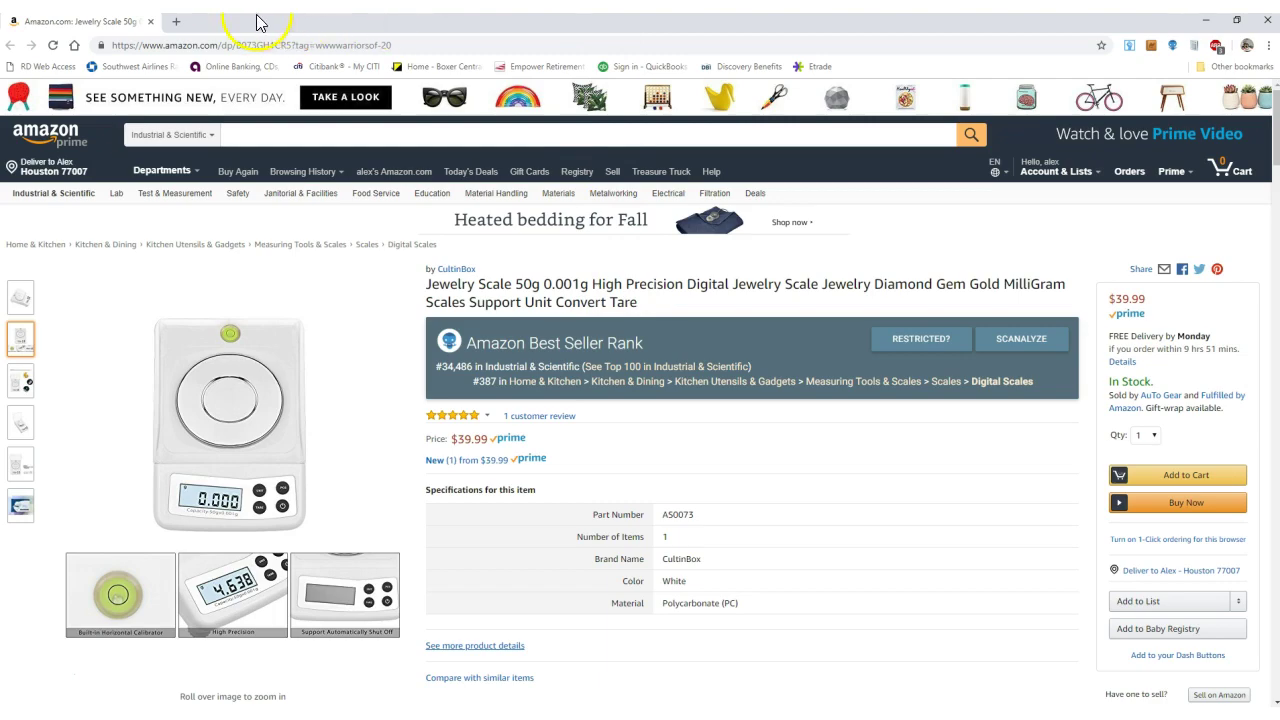
Hide the Jewelry Scale row and open the Acaia coffee scale's Amazon product page
{"action": "left_click", "coordinate": [151, 22]}
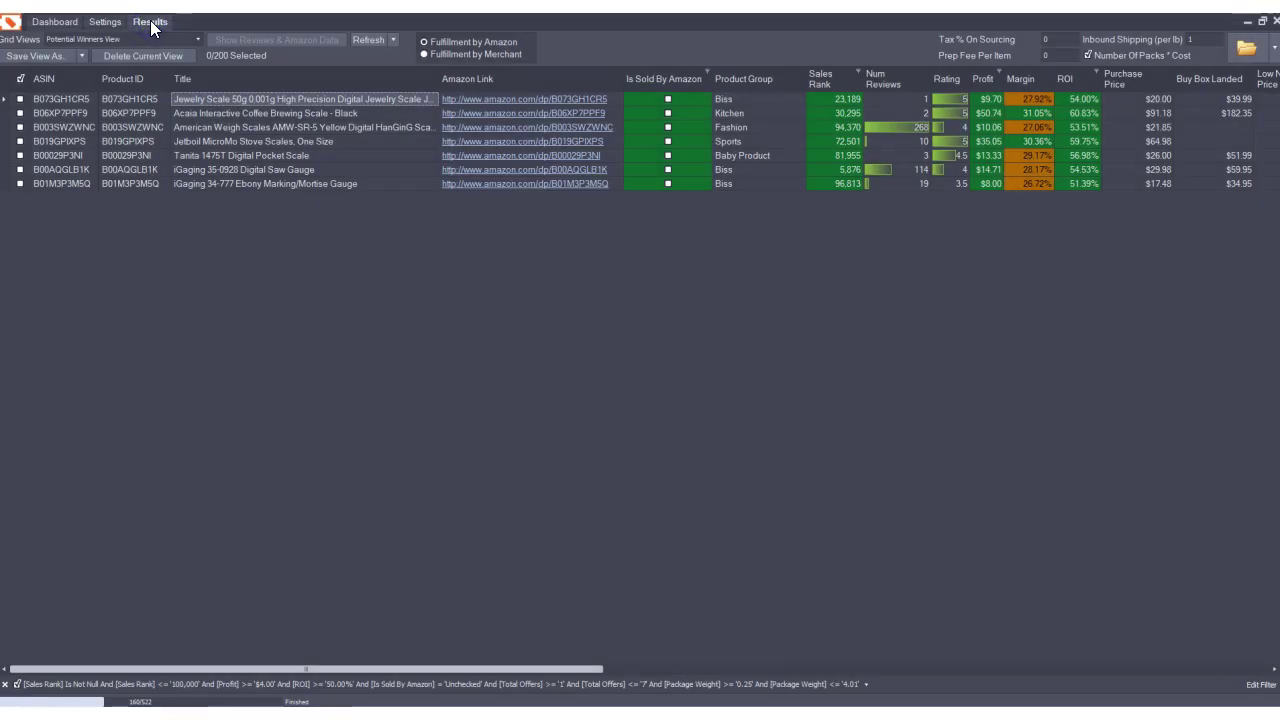
{"action": "right_click", "coordinate": [411, 98]}
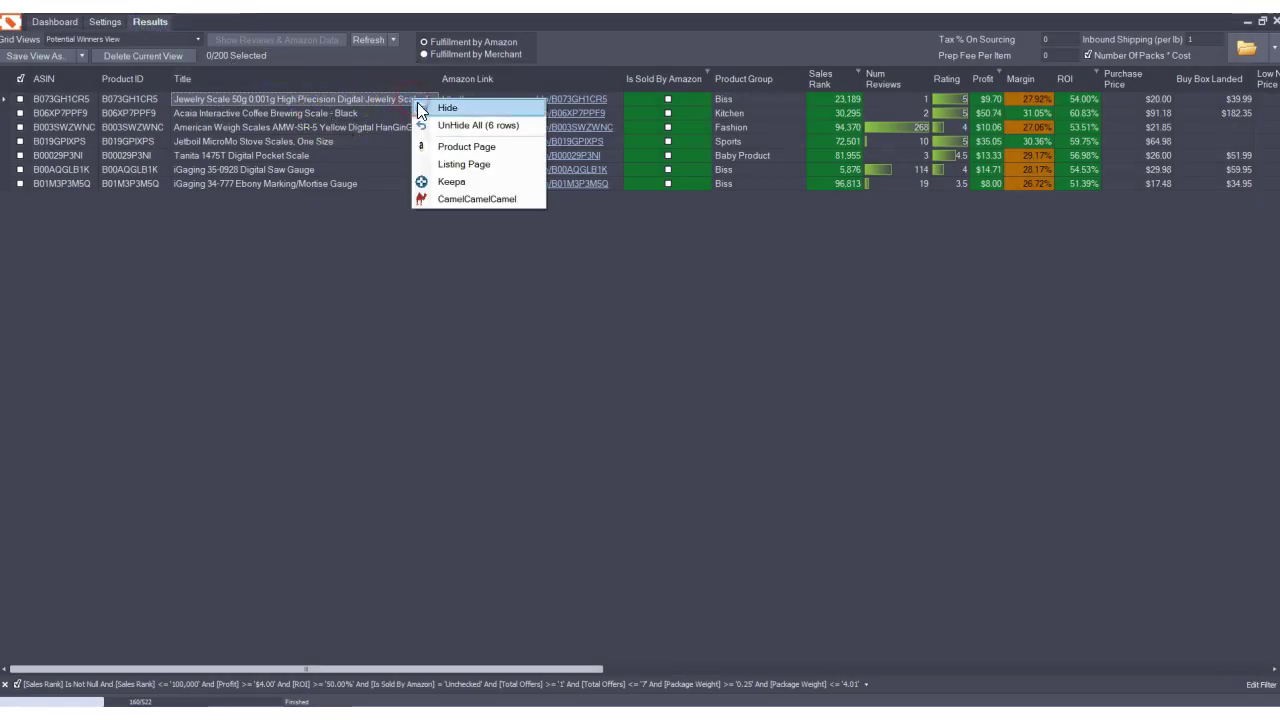
{"action": "left_click", "coordinate": [417, 106]}
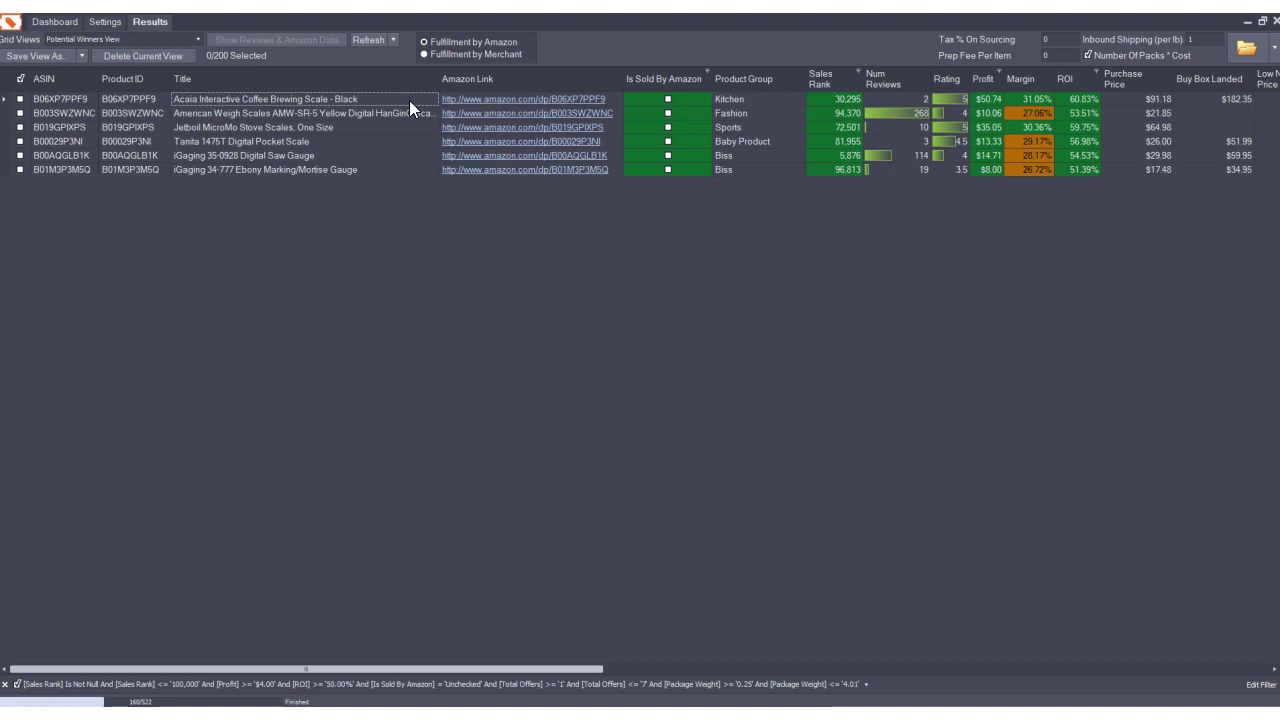
{"action": "right_click", "coordinate": [409, 100]}
{"action": "left_click", "coordinate": [436, 150]}
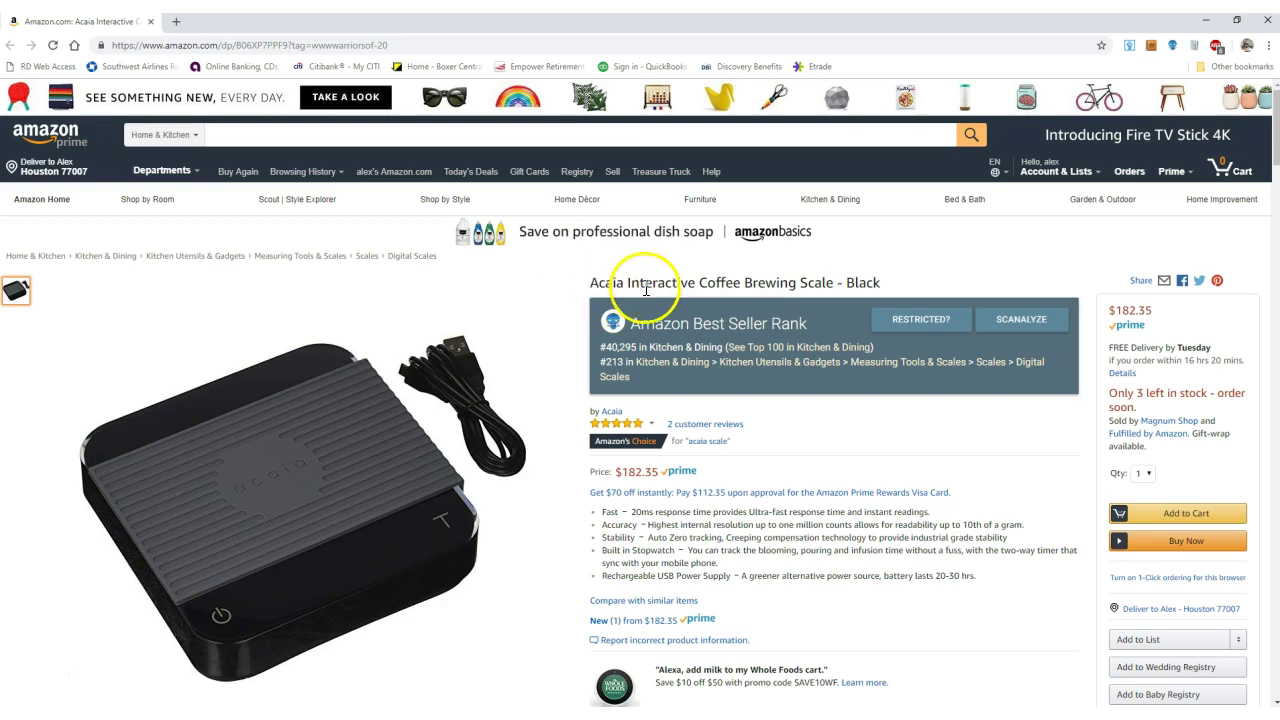
Review the Acaia listing's 5.0-star reviews and details, then select its title for searching
{"action": "scroll", "coordinate": [693, 292], "scroll_direction": "down", "scroll_amount": 5}
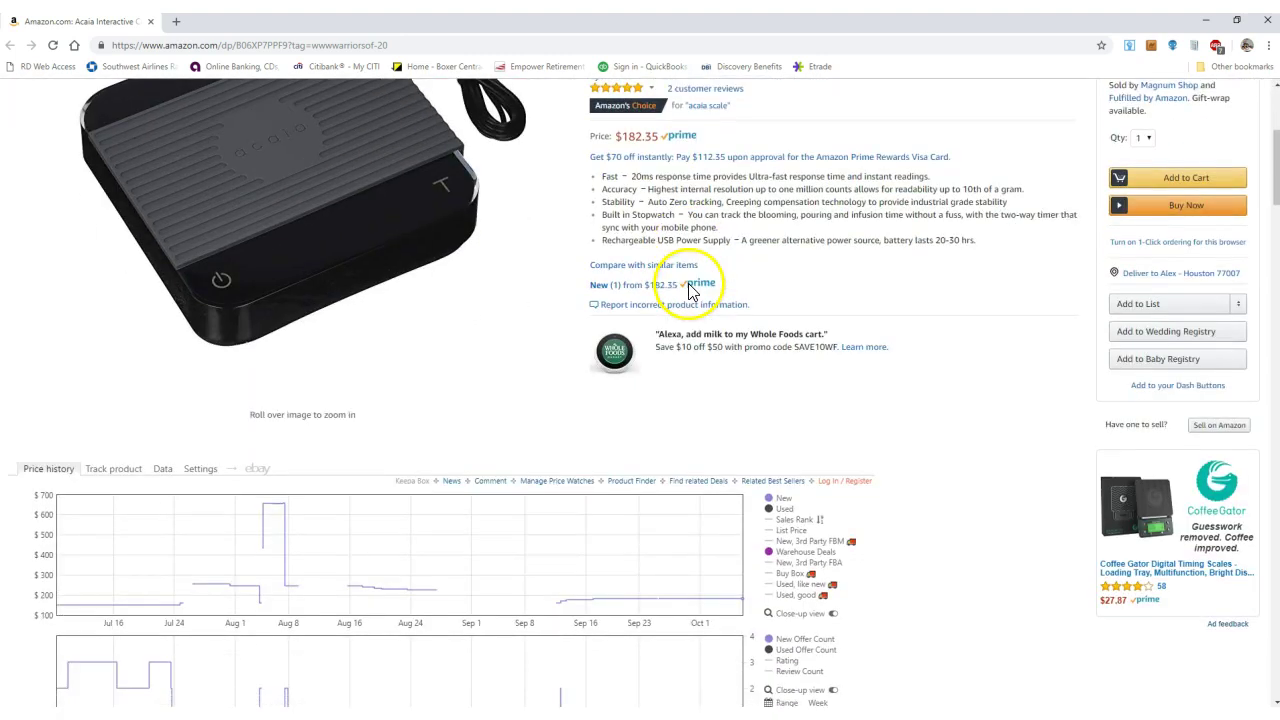
{"action": "scroll", "coordinate": [690, 290], "scroll_direction": "up", "scroll_amount": 5}
{"action": "mouse_move", "coordinate": [271, 351]}
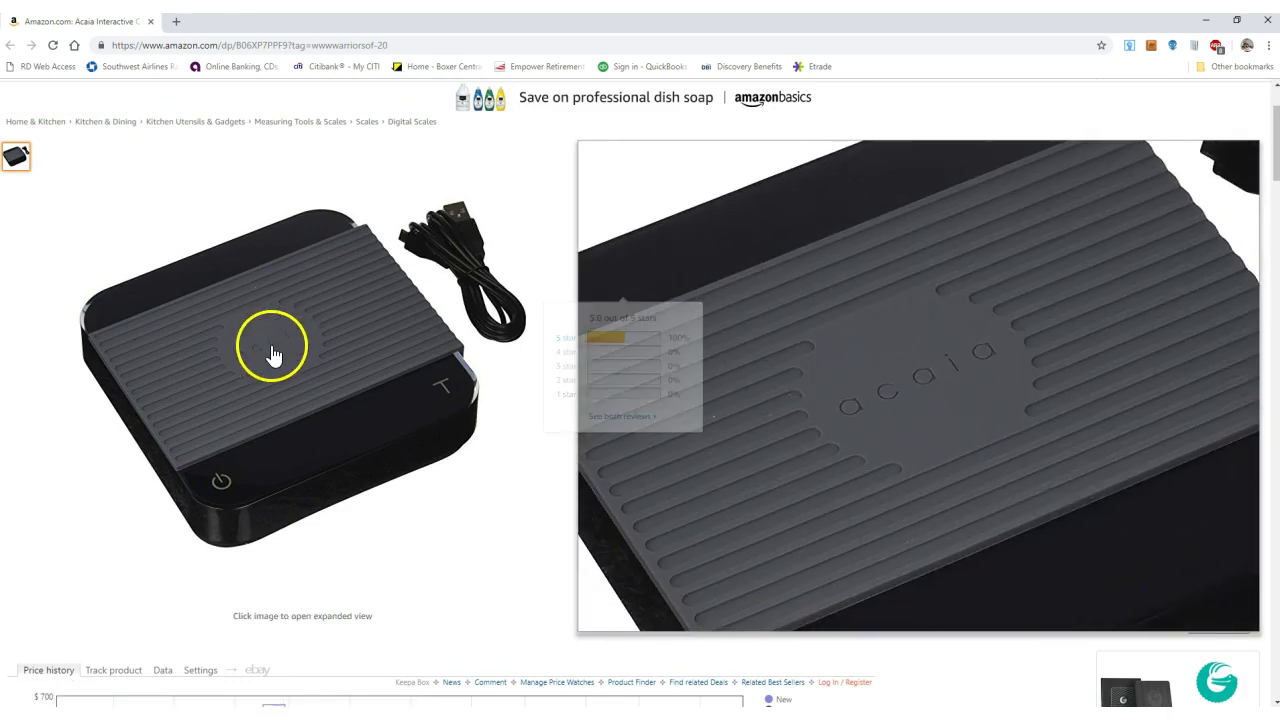
{"action": "scroll", "coordinate": [828, 375], "scroll_direction": "down", "scroll_amount": 10}
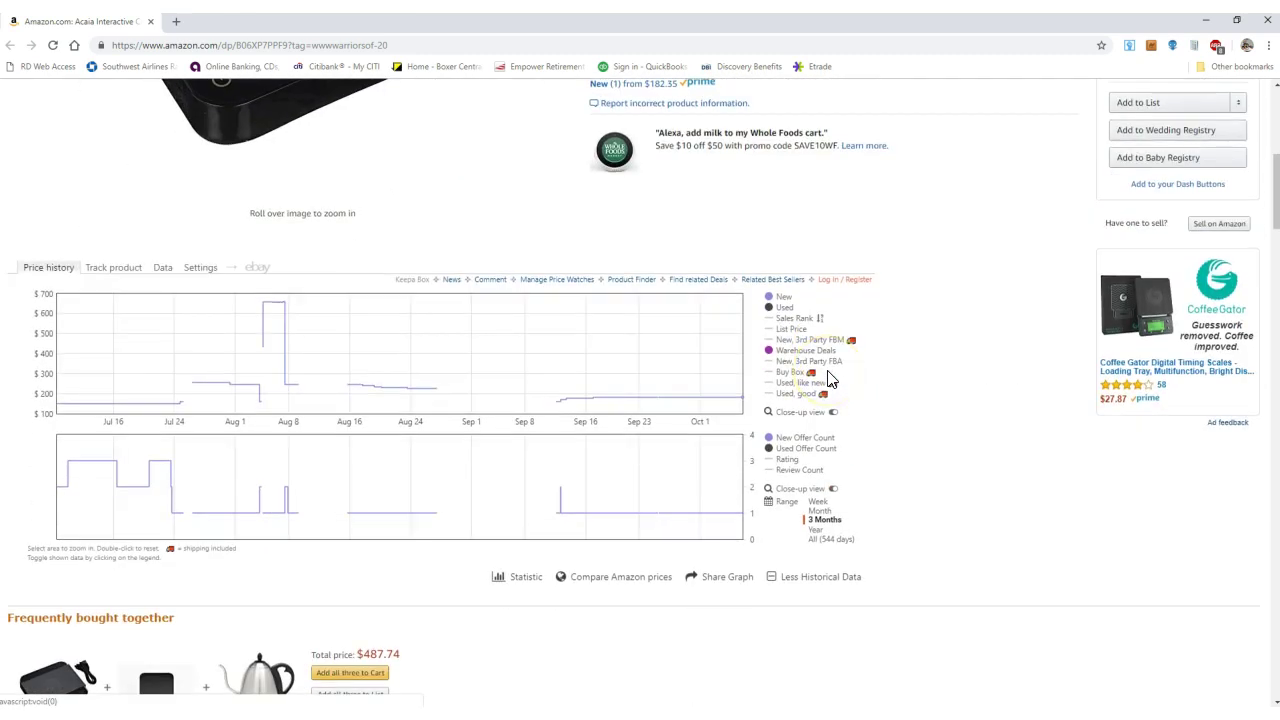
{"action": "scroll", "coordinate": [828, 378], "scroll_direction": "down", "scroll_amount": 8}
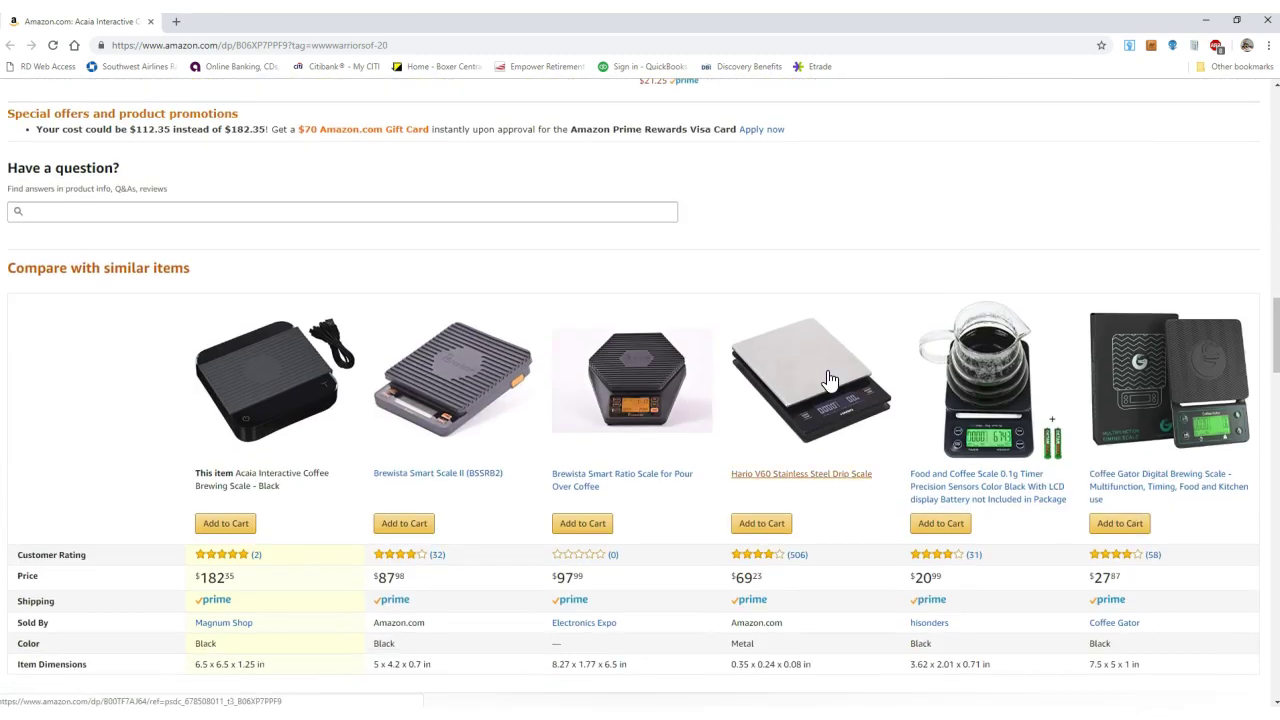
{"action": "scroll", "coordinate": [828, 378], "scroll_direction": "down", "scroll_amount": 5}
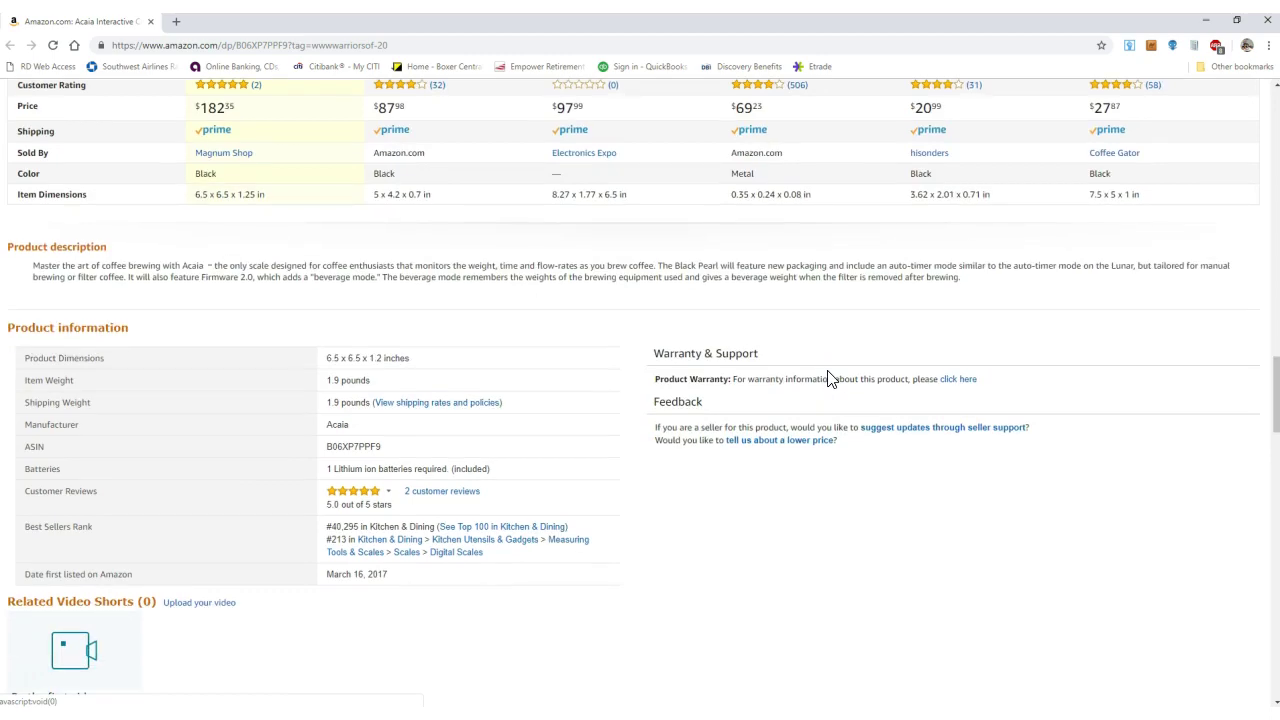
{"action": "scroll", "coordinate": [828, 378], "scroll_direction": "up", "scroll_amount": 20}
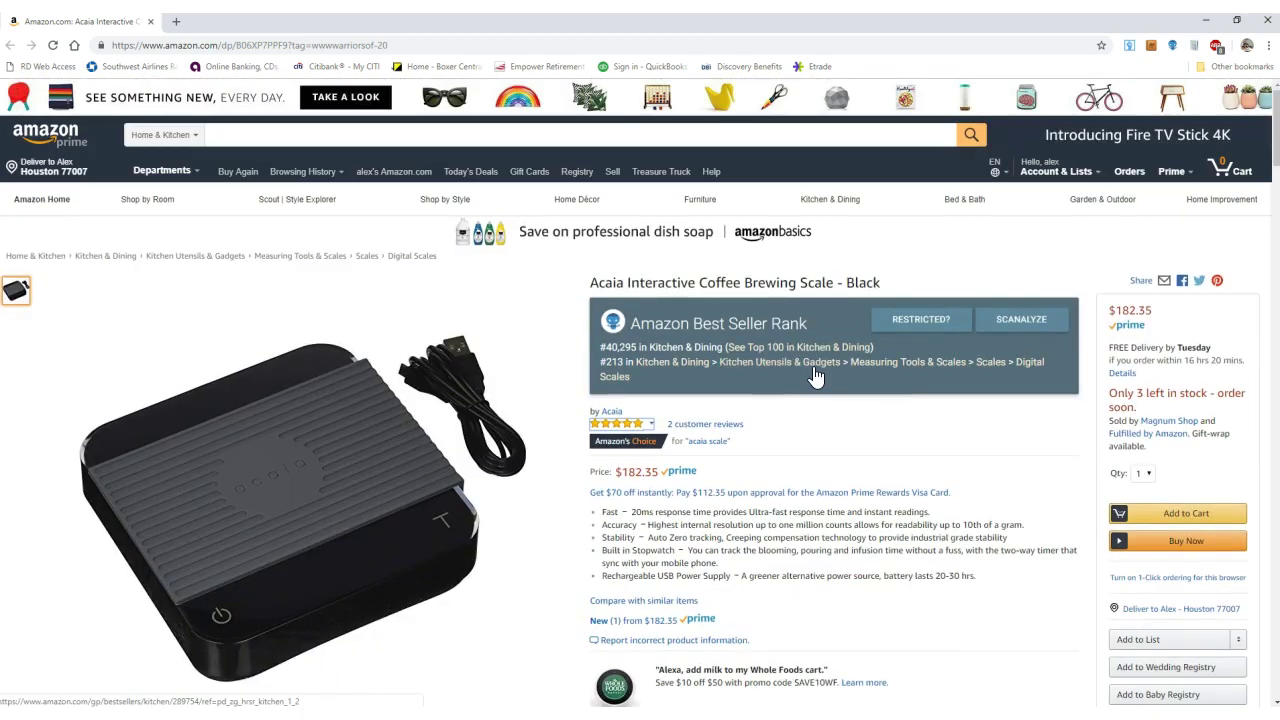
{"action": "left_click_drag", "start_coordinate": [589, 283], "coordinate": [797, 300]}
{"action": "right_click", "coordinate": [833, 290]}
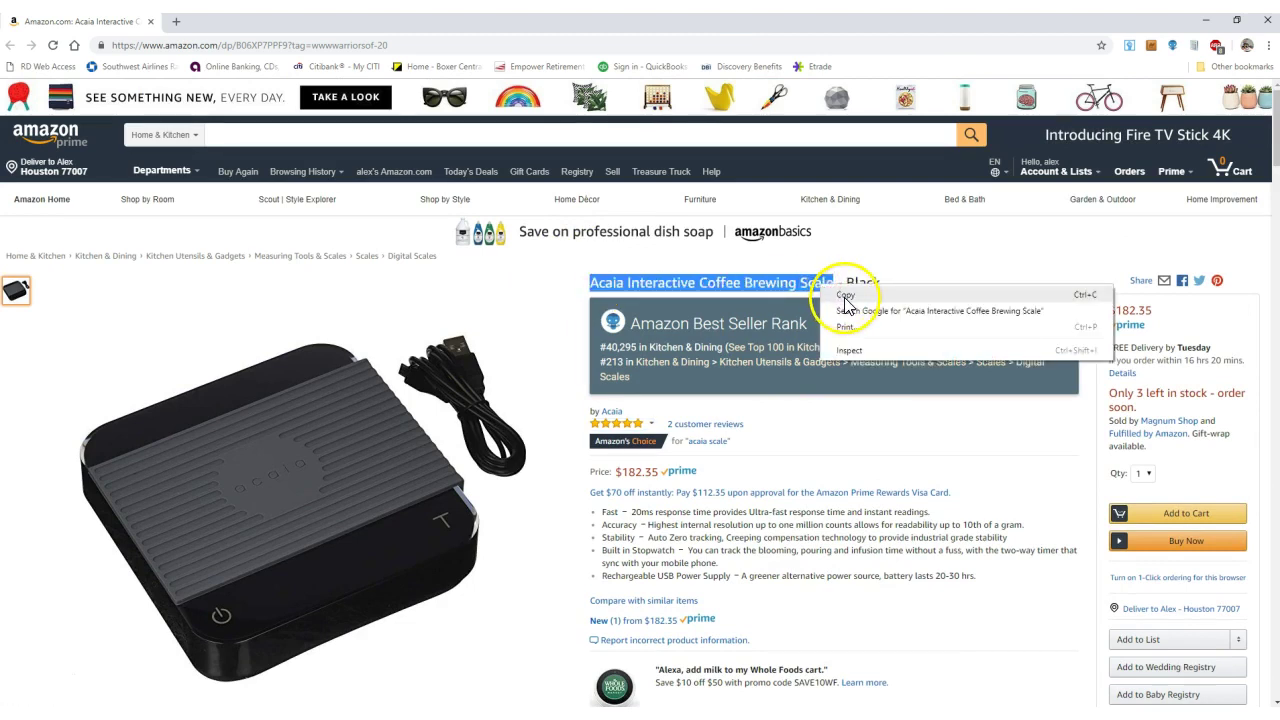
Search Google for the Acaia scale's title and open the official acaia.co site
{"action": "left_click", "coordinate": [852, 311]}
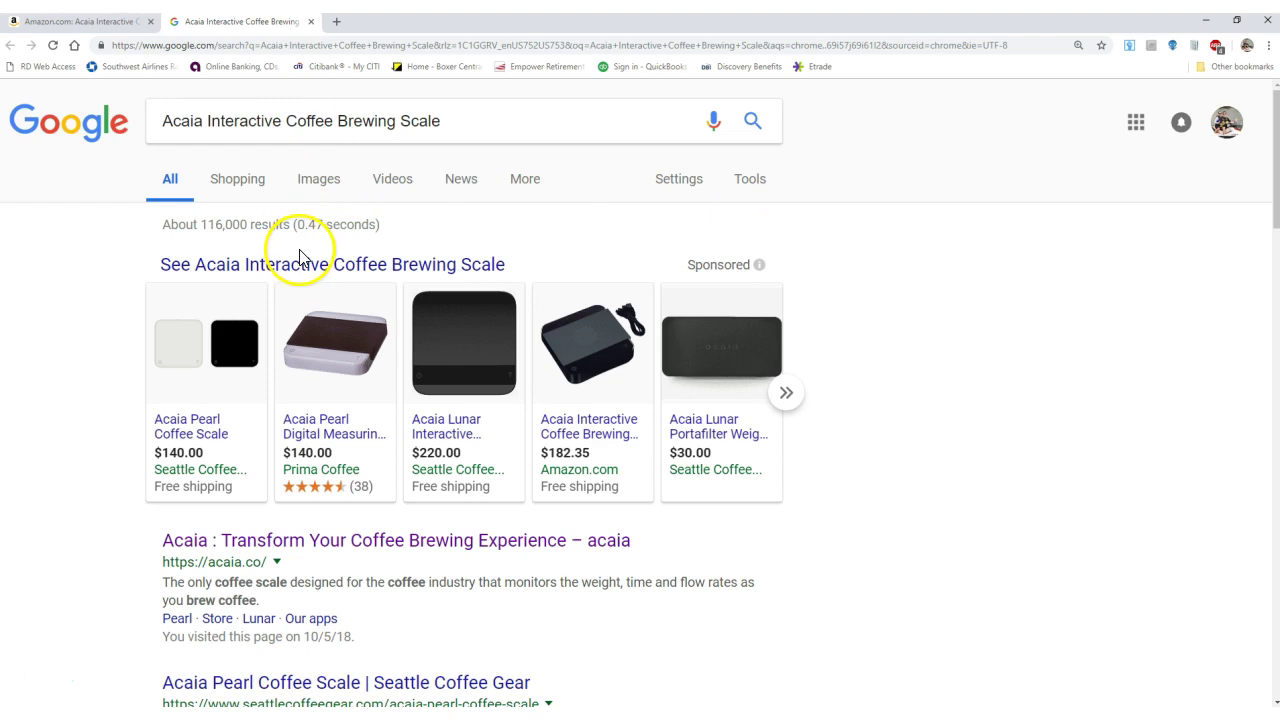
{"action": "scroll", "coordinate": [300, 266], "scroll_direction": "down", "scroll_amount": 2}
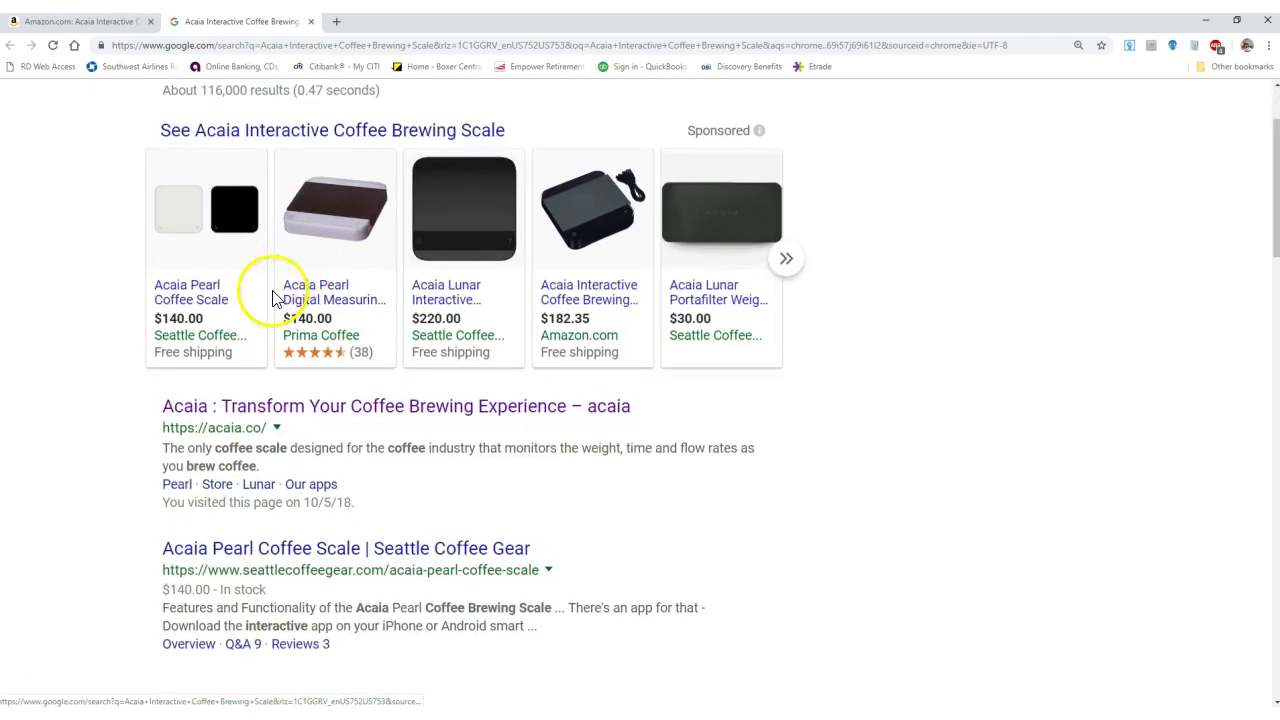
{"action": "left_click", "coordinate": [232, 410]}
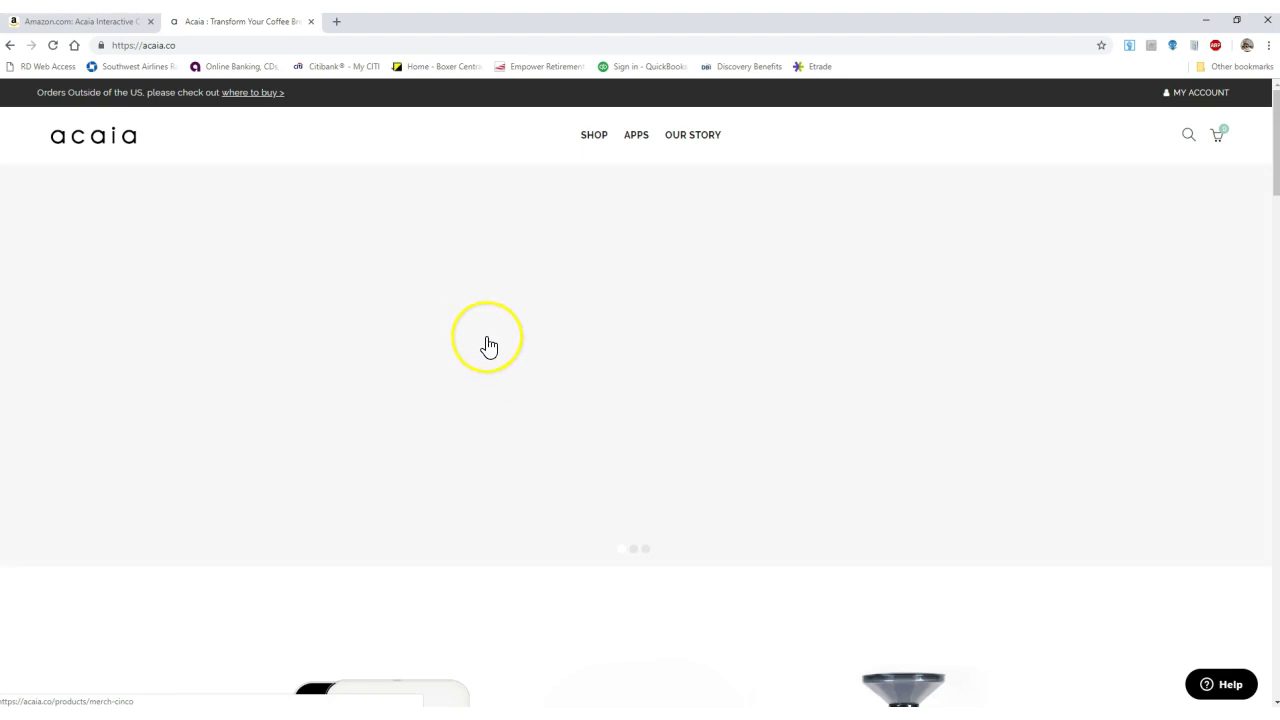
Scroll through the acaia.co homepage to look over its product range
{"action": "scroll", "coordinate": [500, 351], "scroll_direction": "down", "scroll_amount": 5}
{"action": "scroll", "coordinate": [487, 340], "scroll_direction": "down", "scroll_amount": 4}
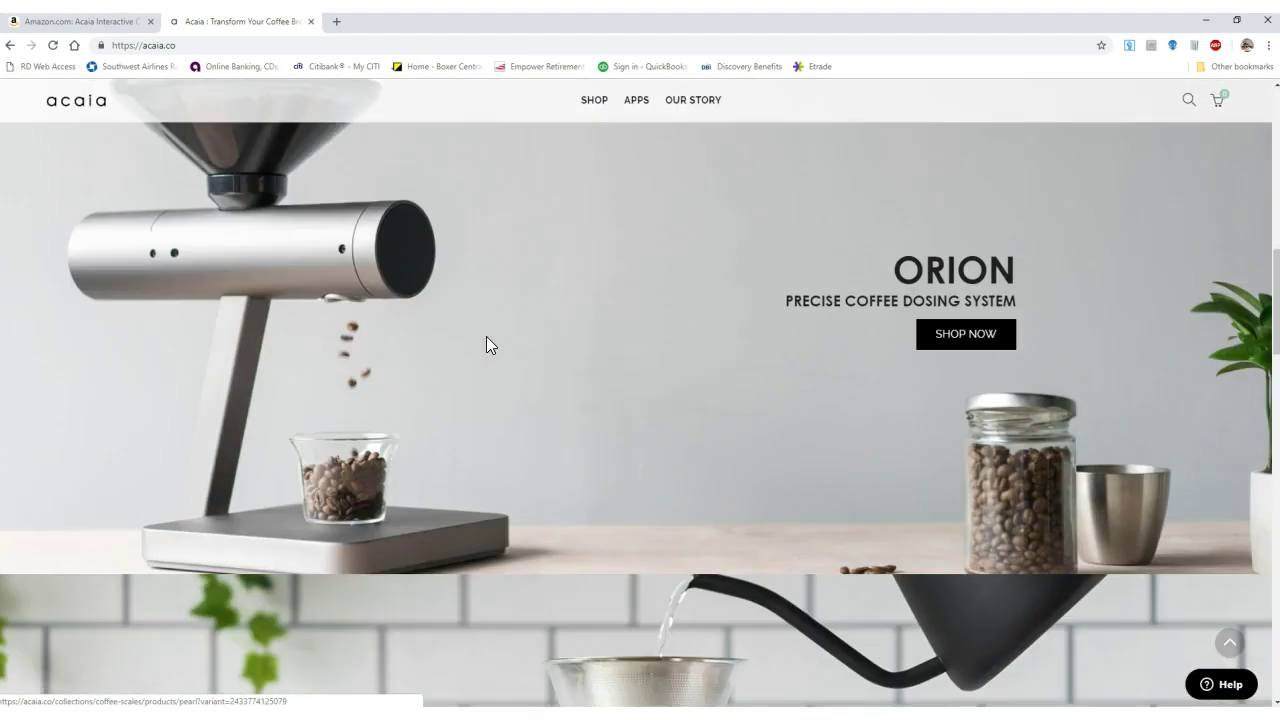
{"action": "scroll", "coordinate": [487, 337], "scroll_direction": "down", "scroll_amount": 5}
{"action": "scroll", "coordinate": [487, 340], "scroll_direction": "down", "scroll_amount": 14}
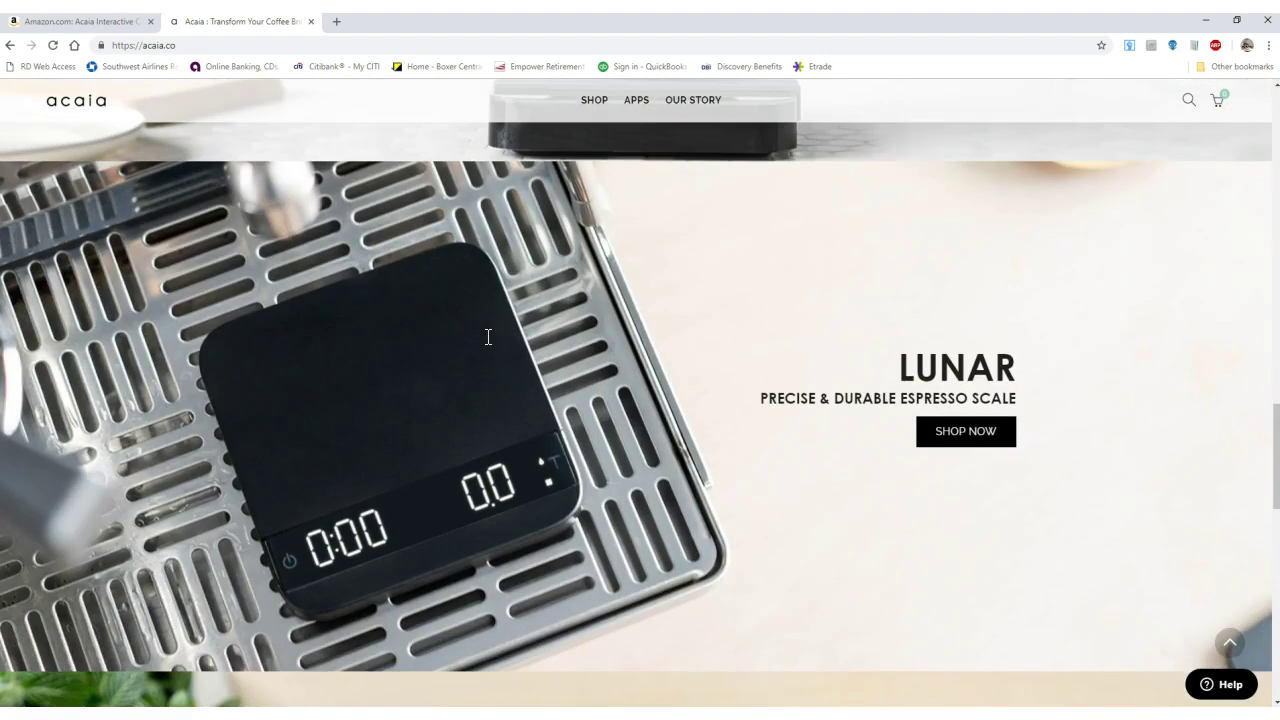
{"action": "scroll", "coordinate": [487, 341], "scroll_direction": "down", "scroll_amount": 3}
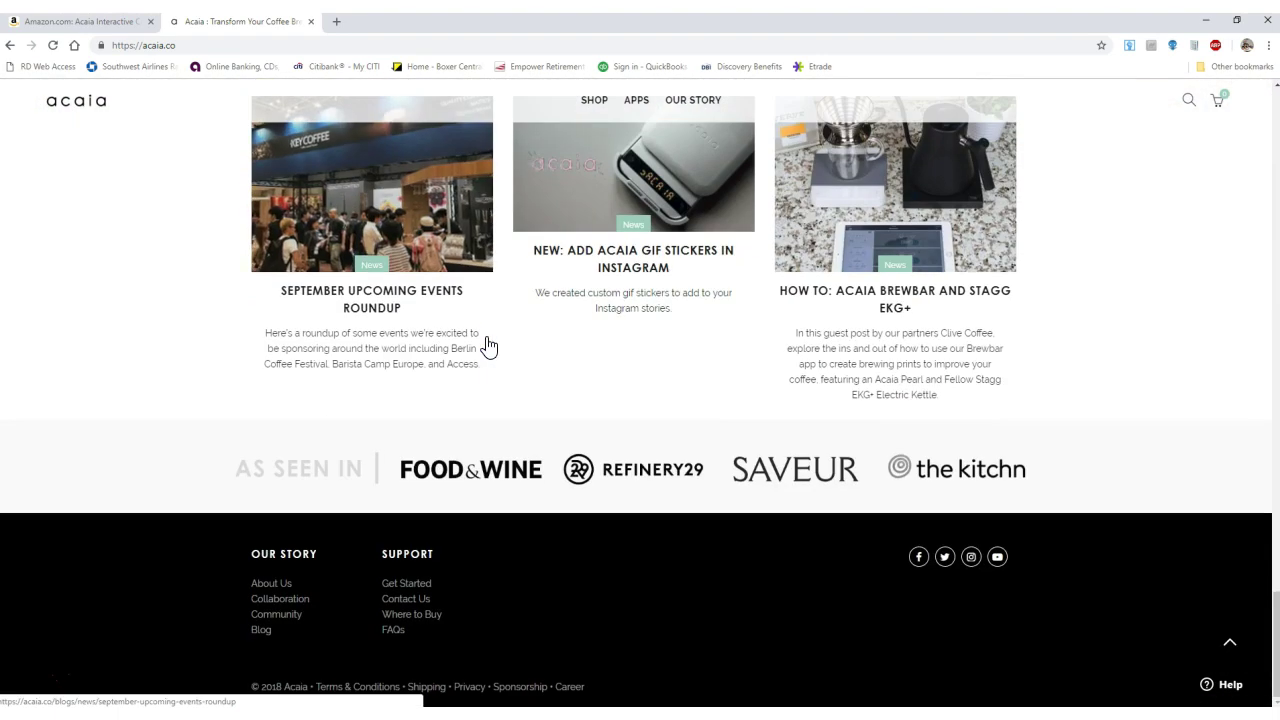
{"action": "scroll", "coordinate": [483, 343], "scroll_direction": "up", "scroll_amount": 20}
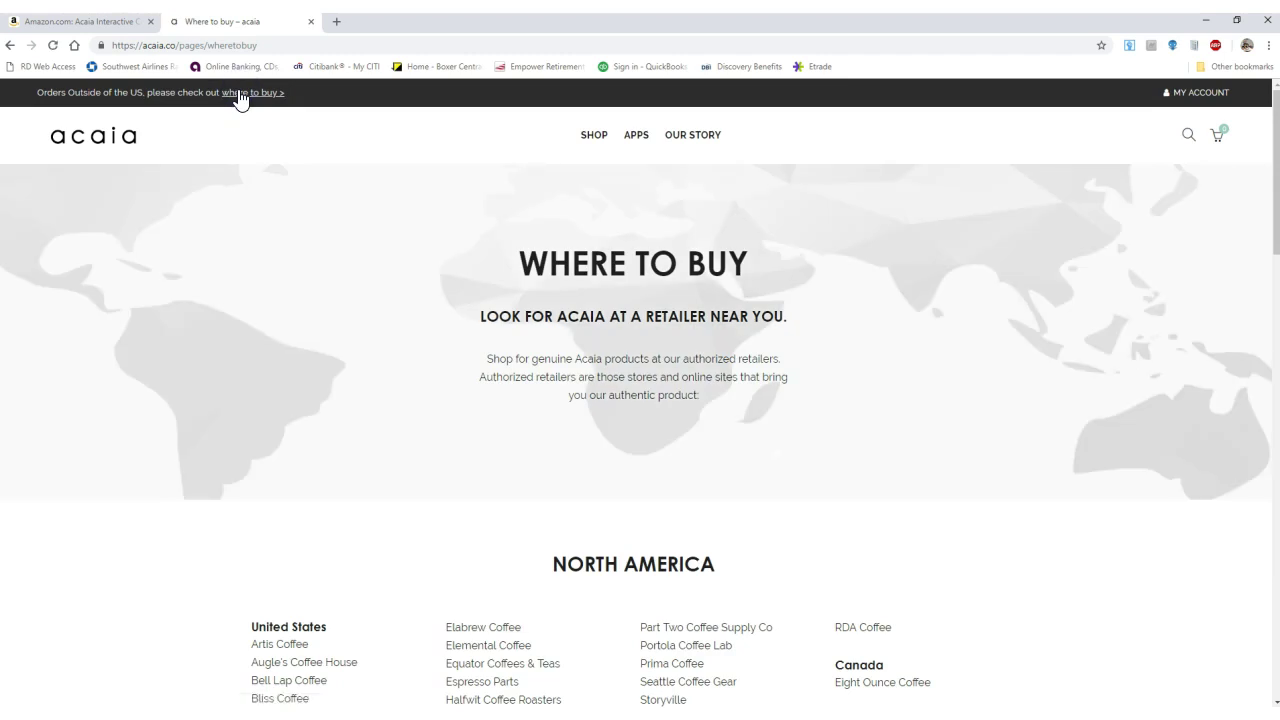
Scroll through Acaia's list of authorized North American retailers
{"action": "scroll", "coordinate": [528, 253], "scroll_direction": "down", "scroll_amount": 3}
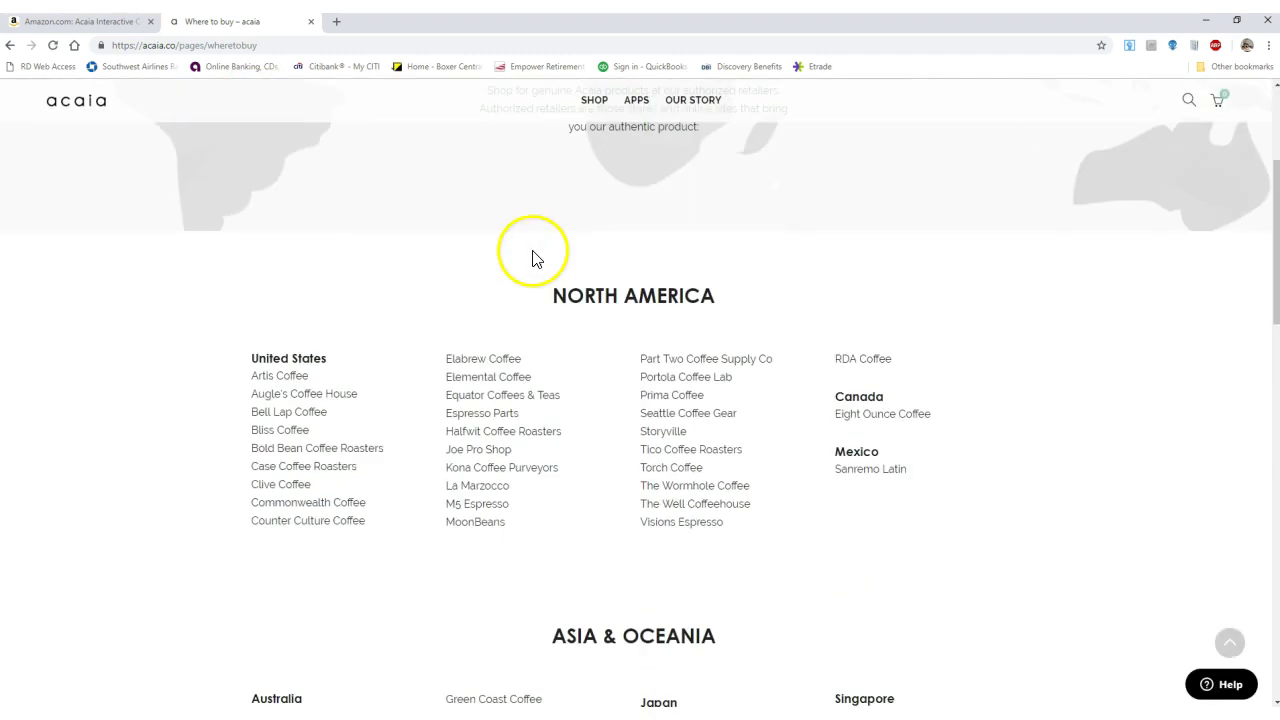
{"action": "scroll", "coordinate": [532, 258], "scroll_direction": "down", "scroll_amount": 2}
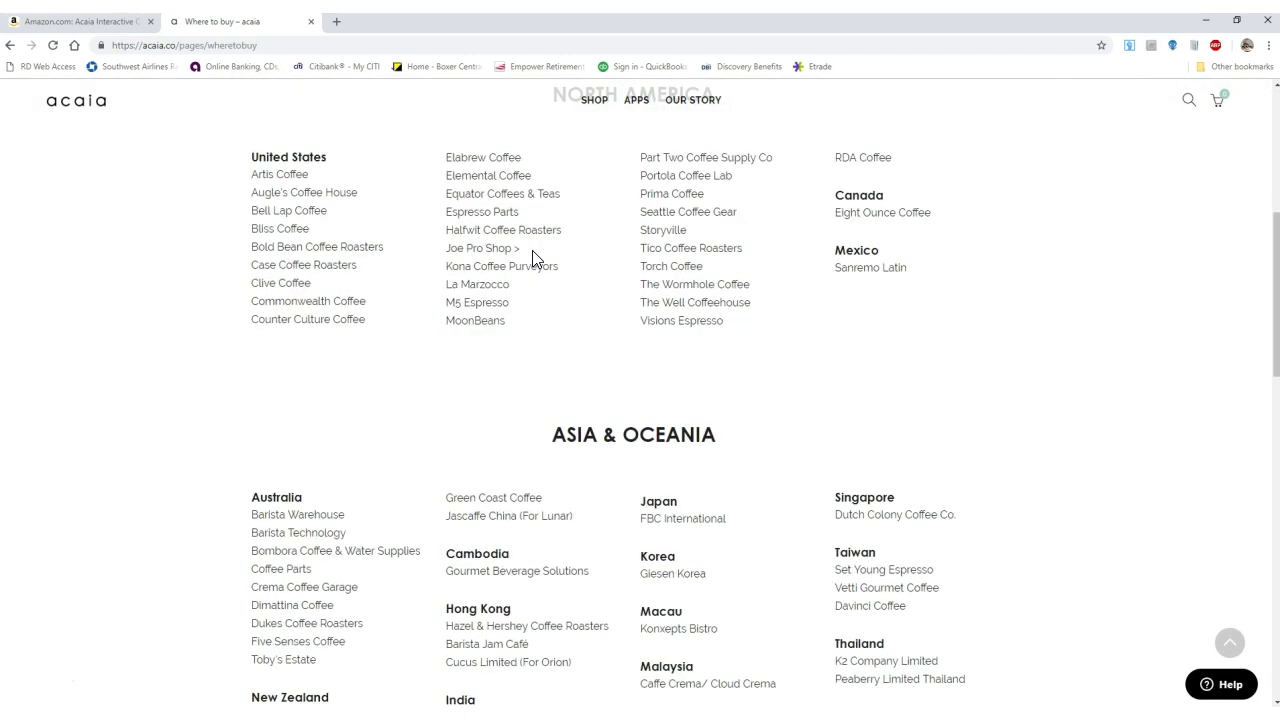
{"action": "scroll", "coordinate": [532, 258], "scroll_direction": "up", "scroll_amount": 2}
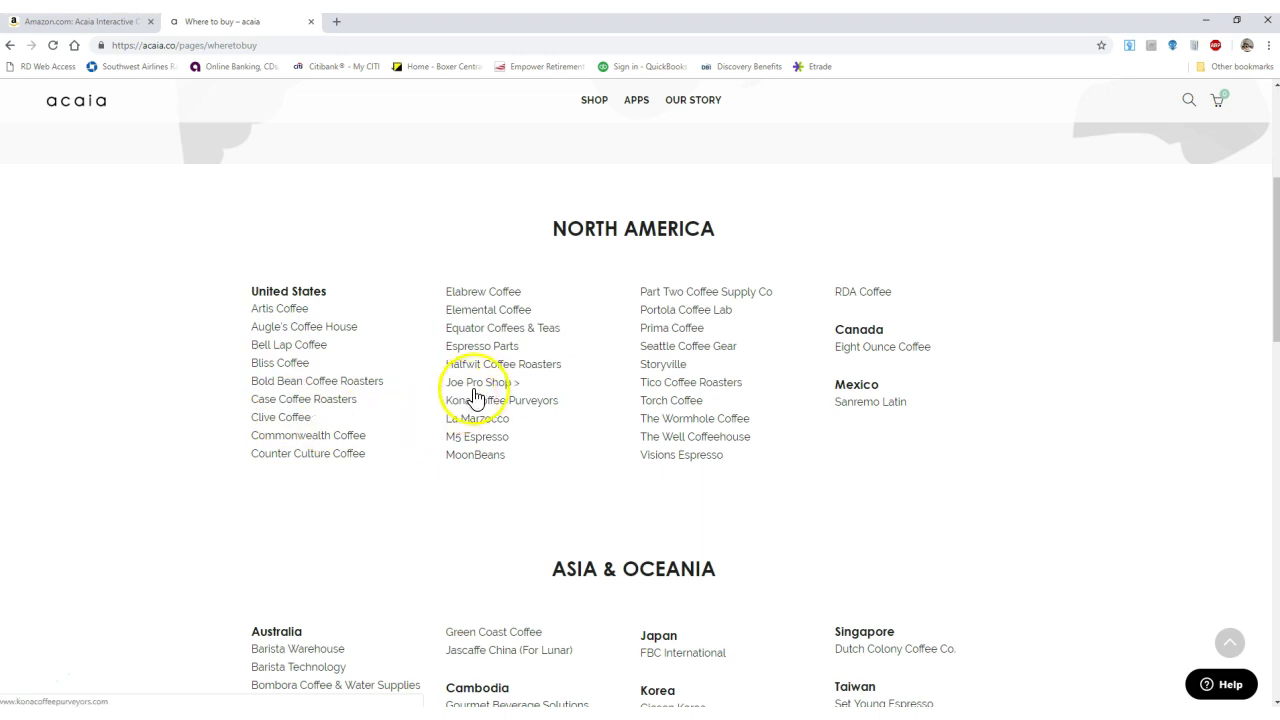
{"action": "scroll", "coordinate": [711, 417], "scroll_direction": "down", "scroll_amount": 3}
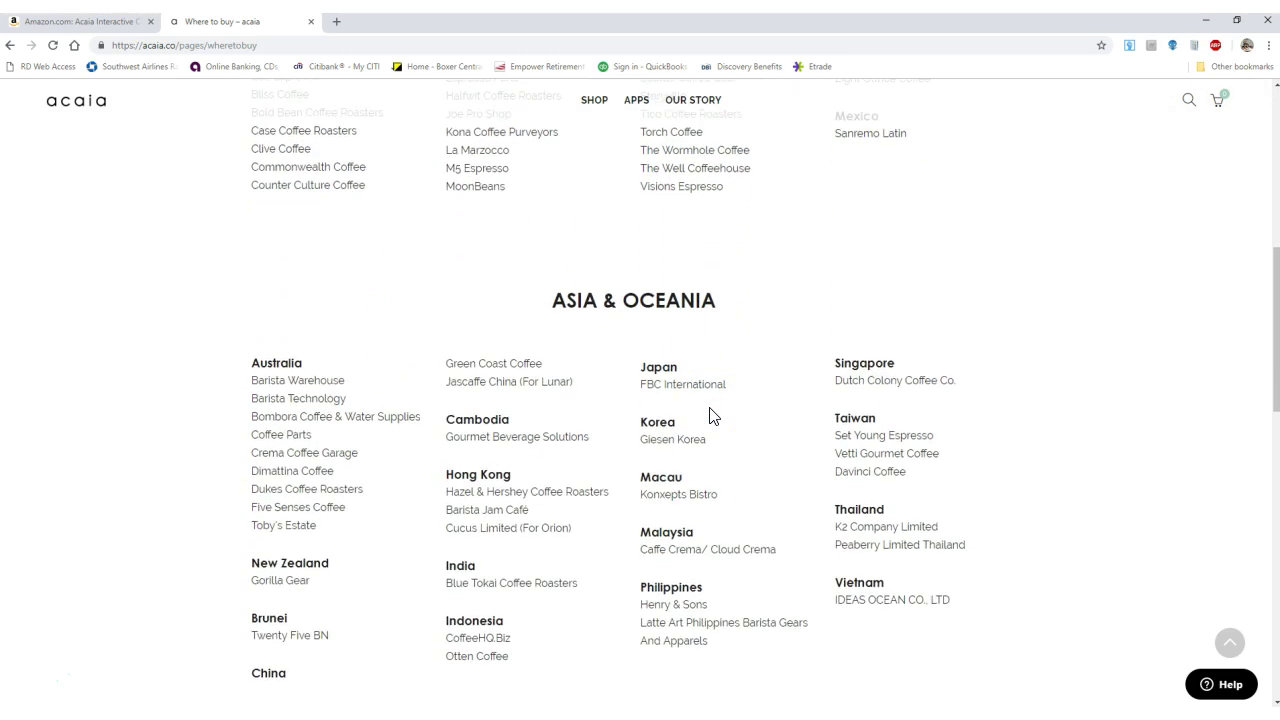
{"action": "scroll", "coordinate": [711, 417], "scroll_direction": "down", "scroll_amount": 10}
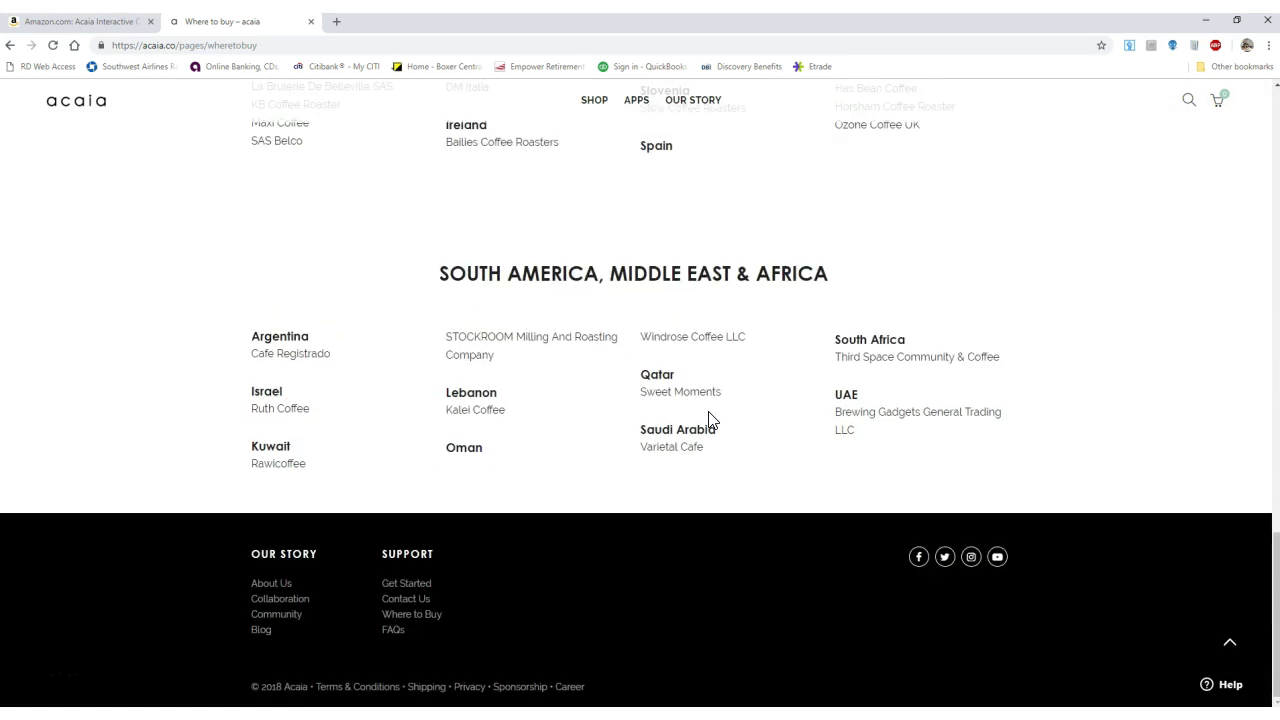
Bring up Acaia's Contact Us support request form and look over its fields
{"action": "left_click", "coordinate": [424, 601]}
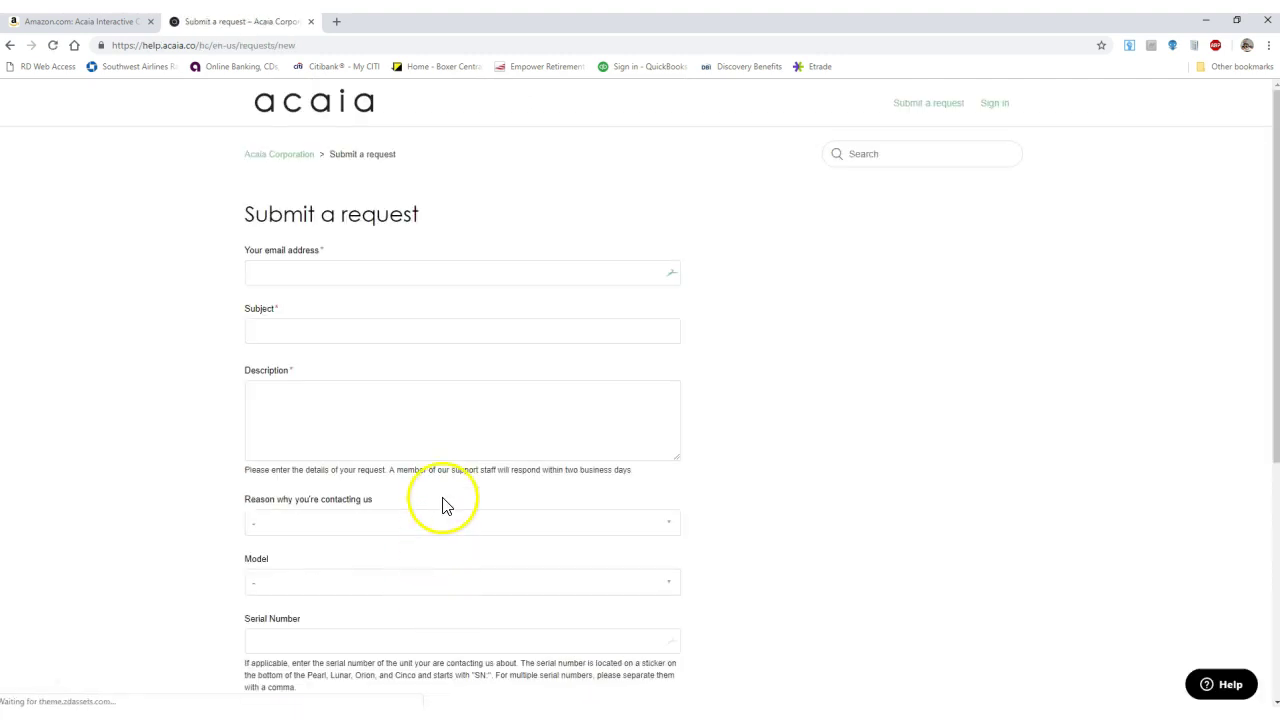
{"action": "scroll", "coordinate": [444, 503], "scroll_direction": "down", "scroll_amount": 4}
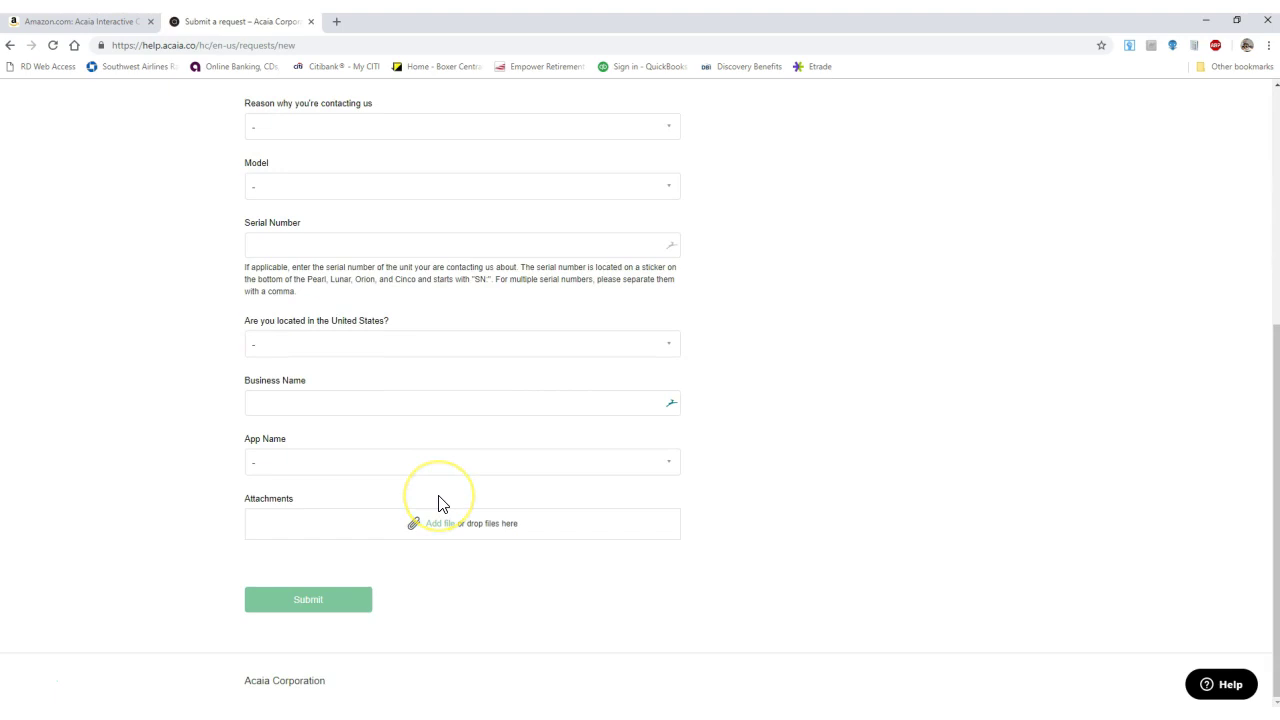
{"action": "scroll", "coordinate": [438, 503], "scroll_direction": "up", "scroll_amount": 4}
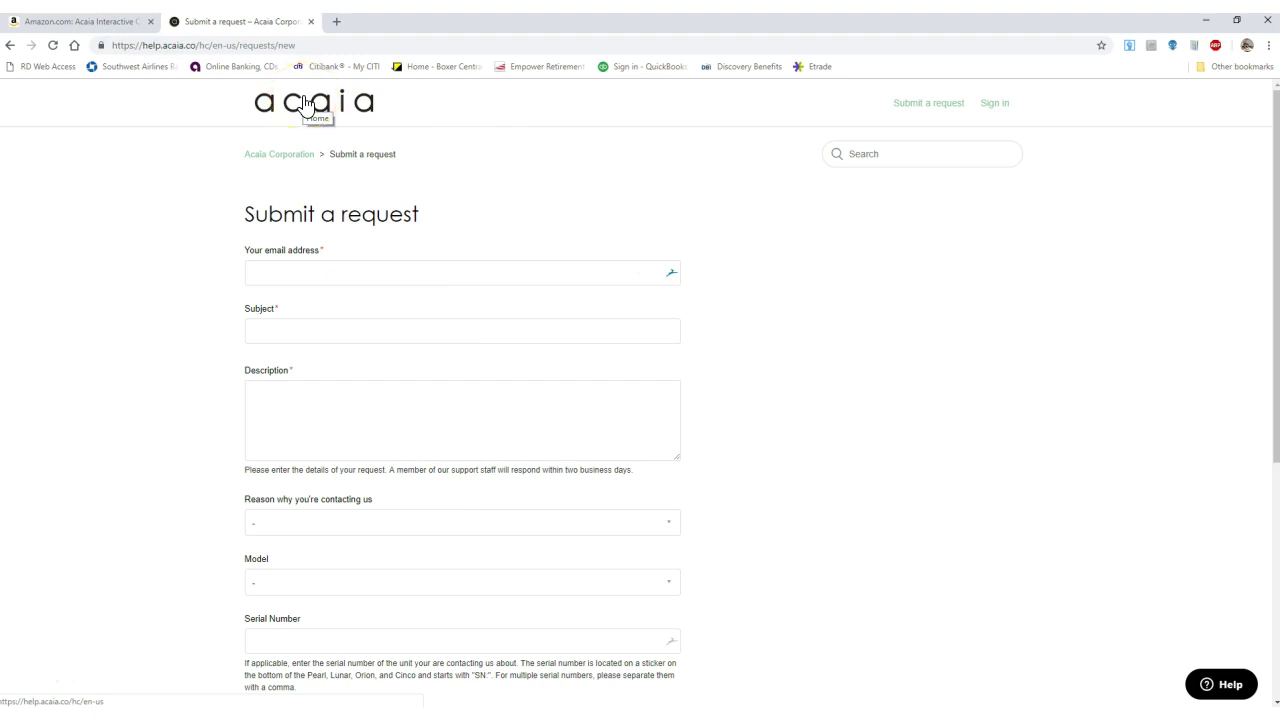
Return to the six-product shortlist, check Profit's calculation, scroll the grid and widen the Title column
{"action": "left_click", "coordinate": [1205, 20]}
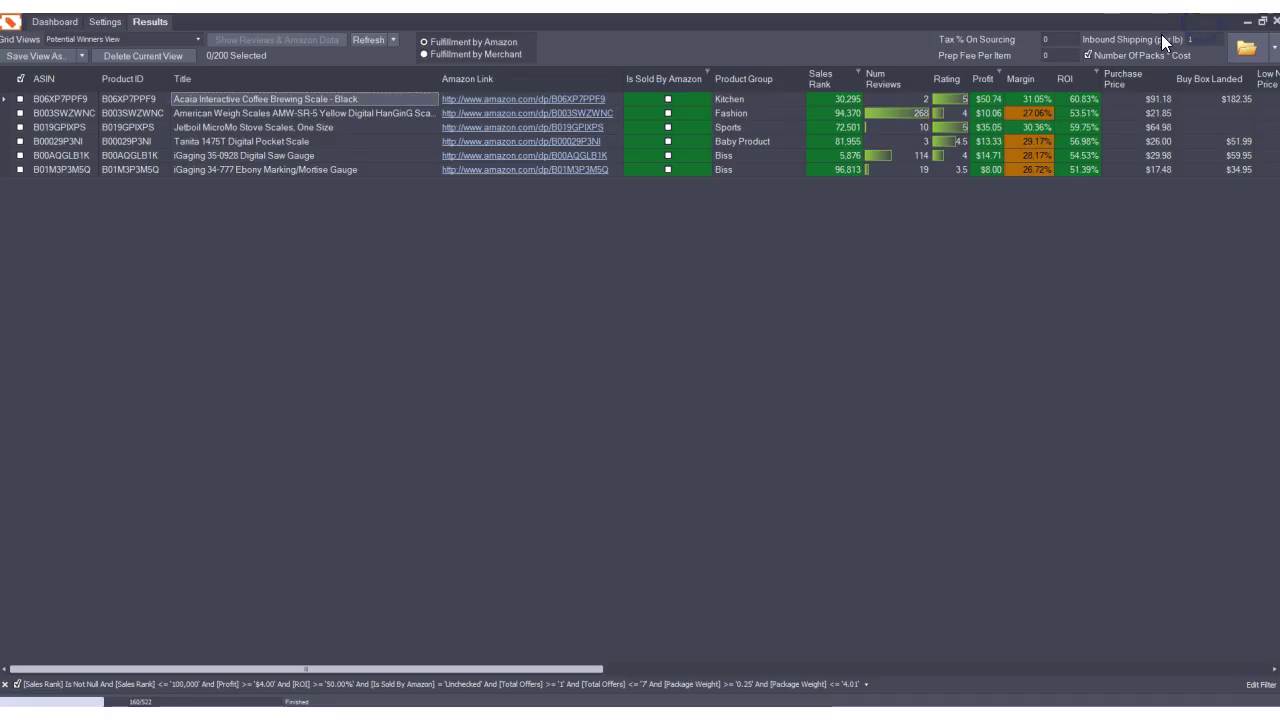
{"action": "left_click", "coordinate": [831, 27]}
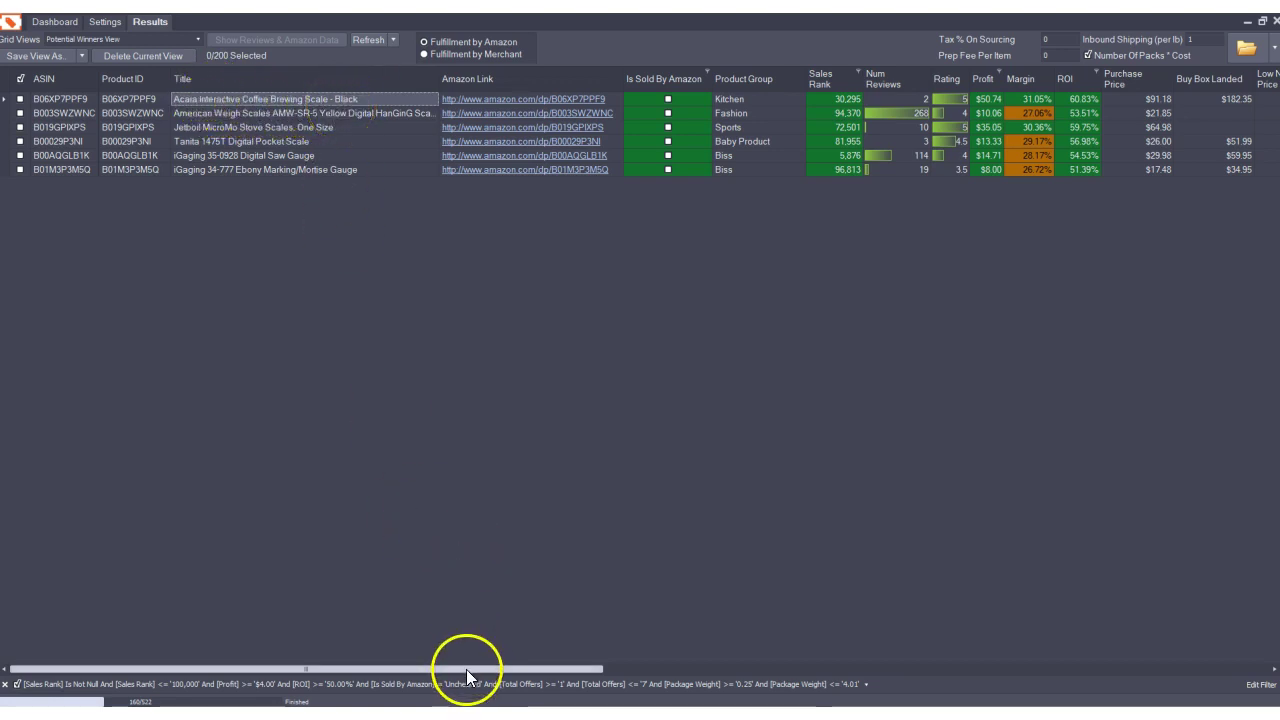
{"action": "left_click_drag", "start_coordinate": [466, 669], "coordinate": [601, 704]}
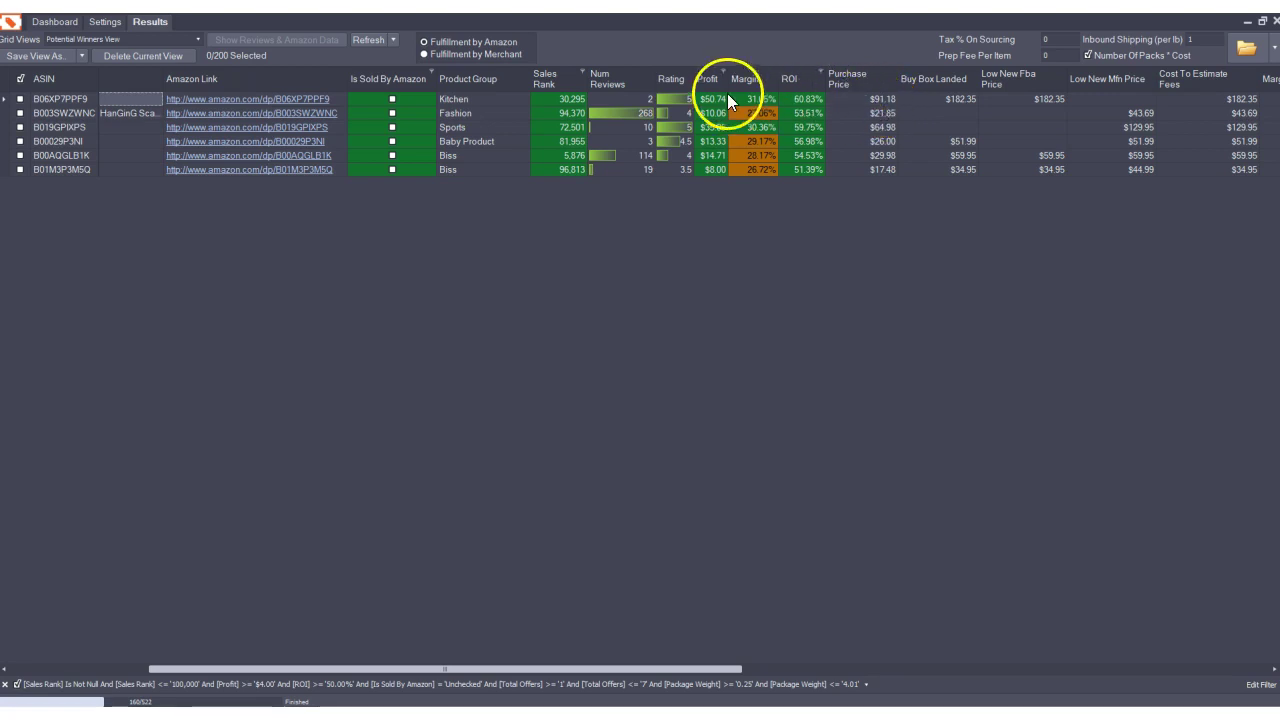
{"action": "mouse_move", "coordinate": [714, 102]}
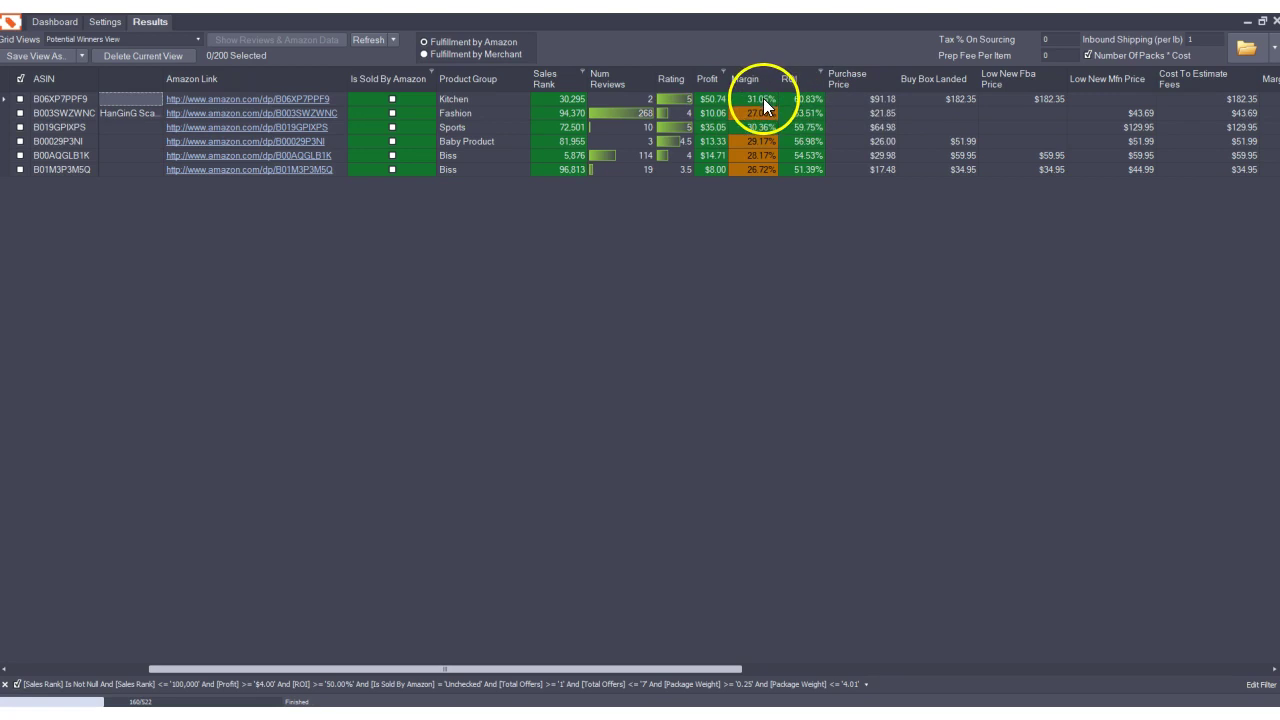
{"action": "left_click_drag", "start_coordinate": [680, 669], "coordinate": [858, 697]}
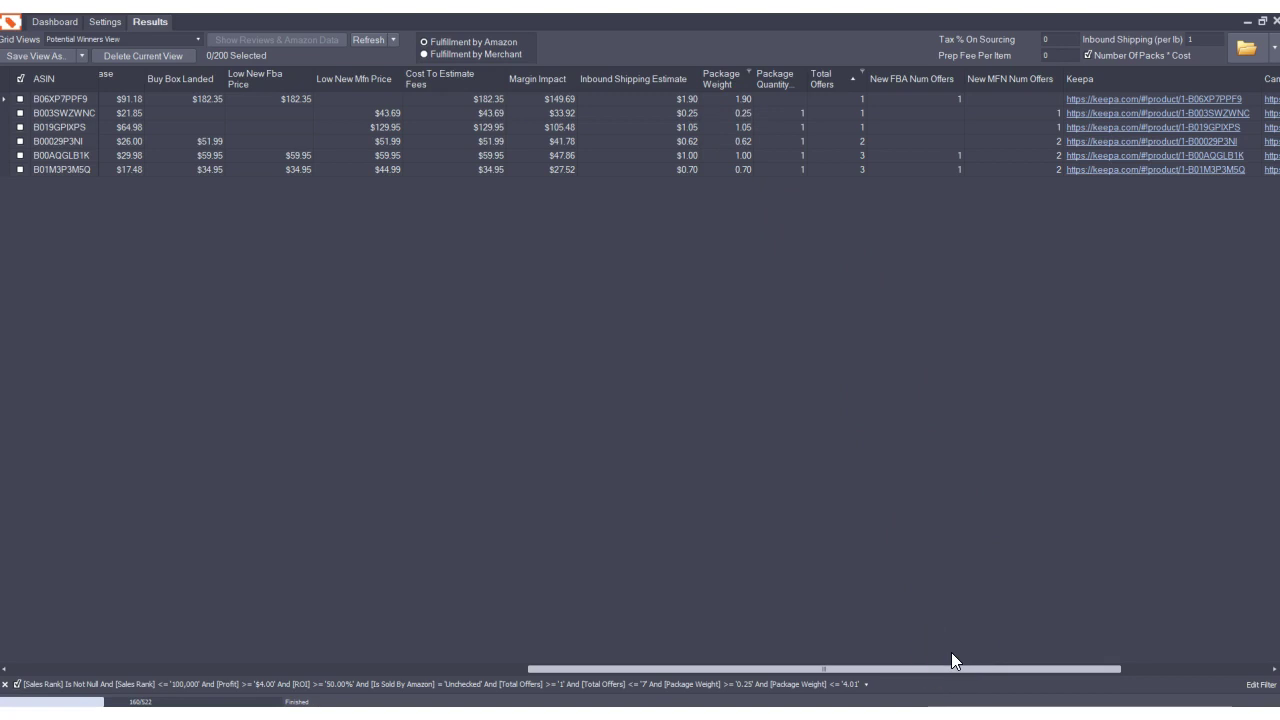
{"action": "left_click_drag", "start_coordinate": [948, 668], "coordinate": [417, 604]}
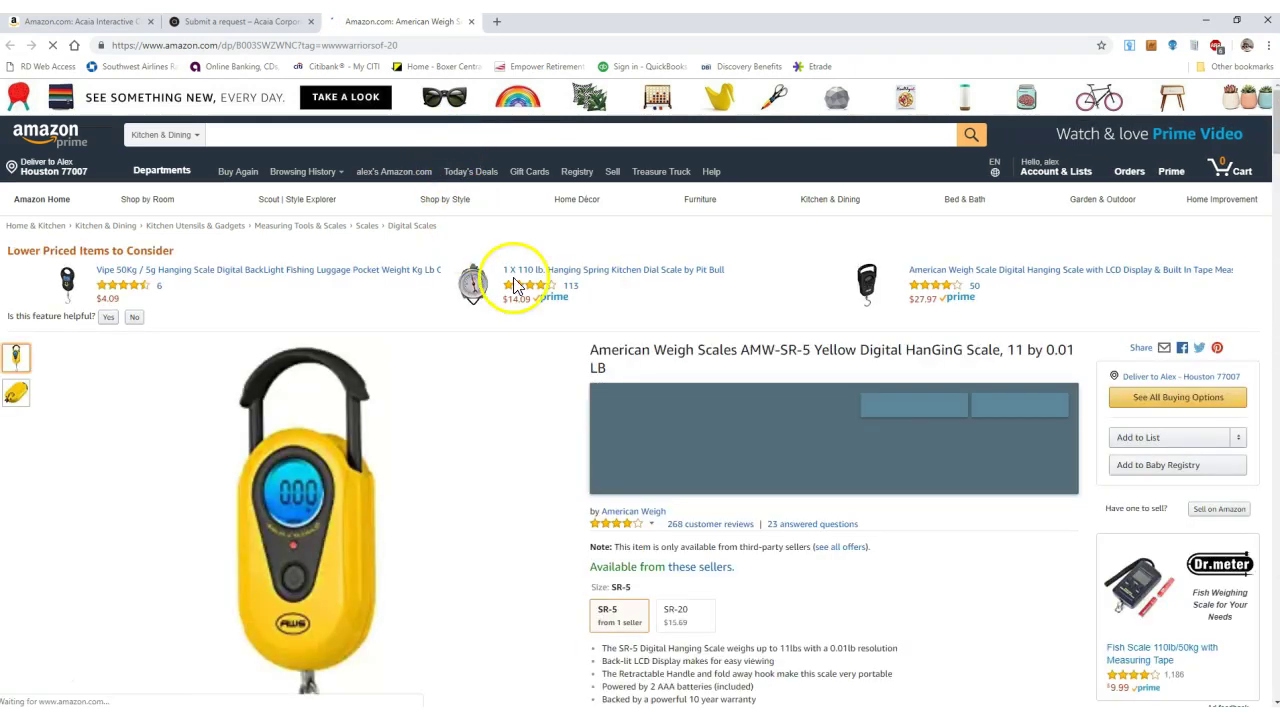
On the AMW-SR-5 listing, select the full product title for a Google search
{"action": "scroll", "coordinate": [728, 373], "scroll_direction": "down", "scroll_amount": 1}
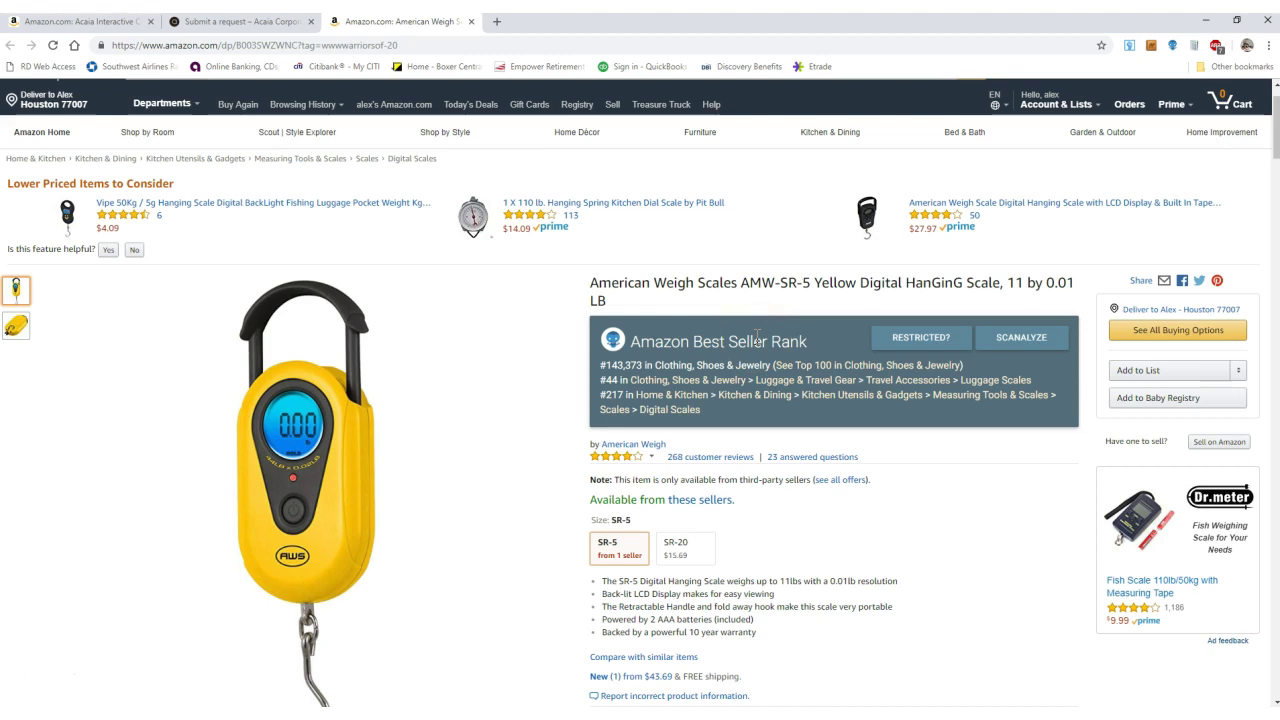
{"action": "scroll", "coordinate": [757, 340], "scroll_direction": "down", "scroll_amount": 6}
{"action": "scroll", "coordinate": [757, 342], "scroll_direction": "up", "scroll_amount": 5}
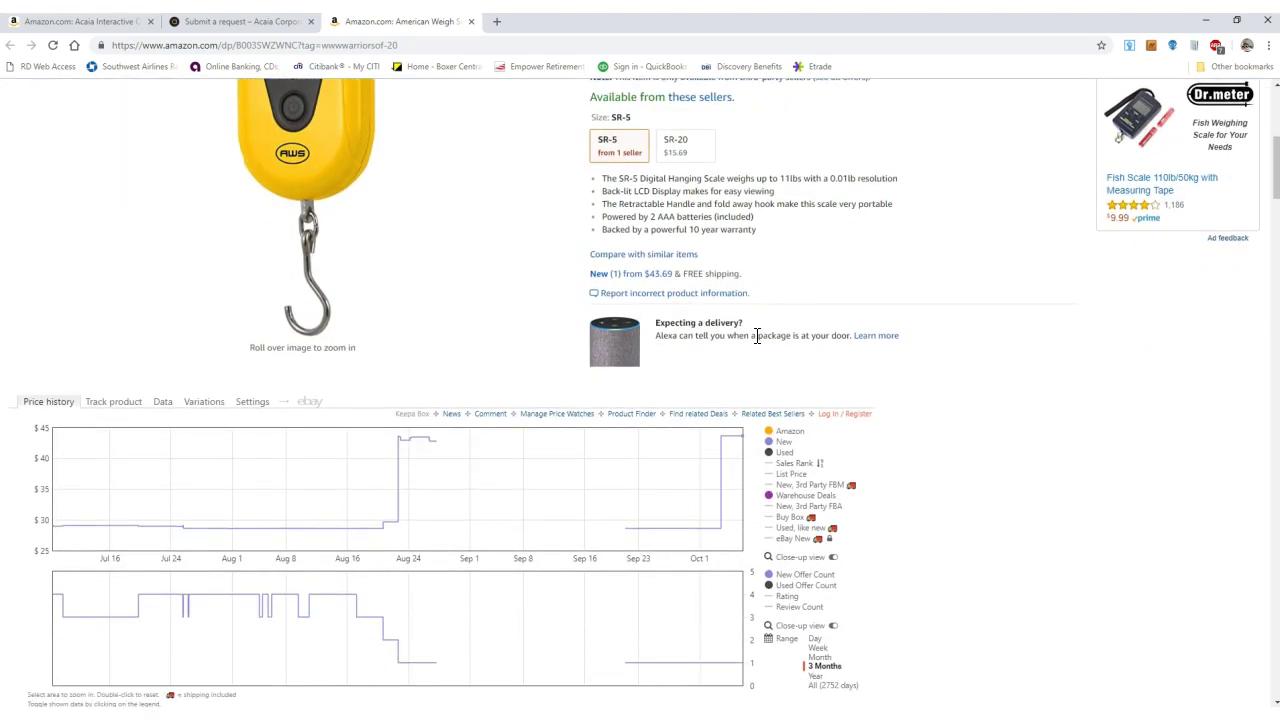
{"action": "left_click_drag", "start_coordinate": [500, 214], "coordinate": [740, 215]}
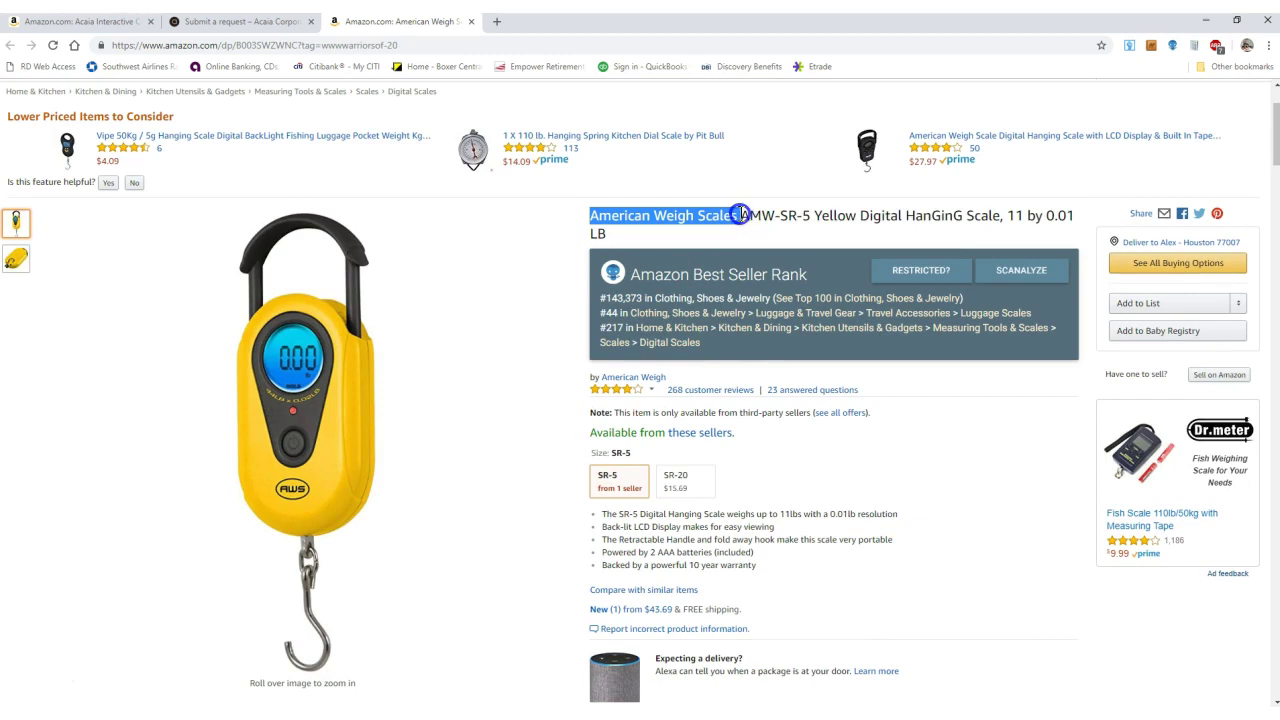
{"action": "right_click", "coordinate": [723, 216]}
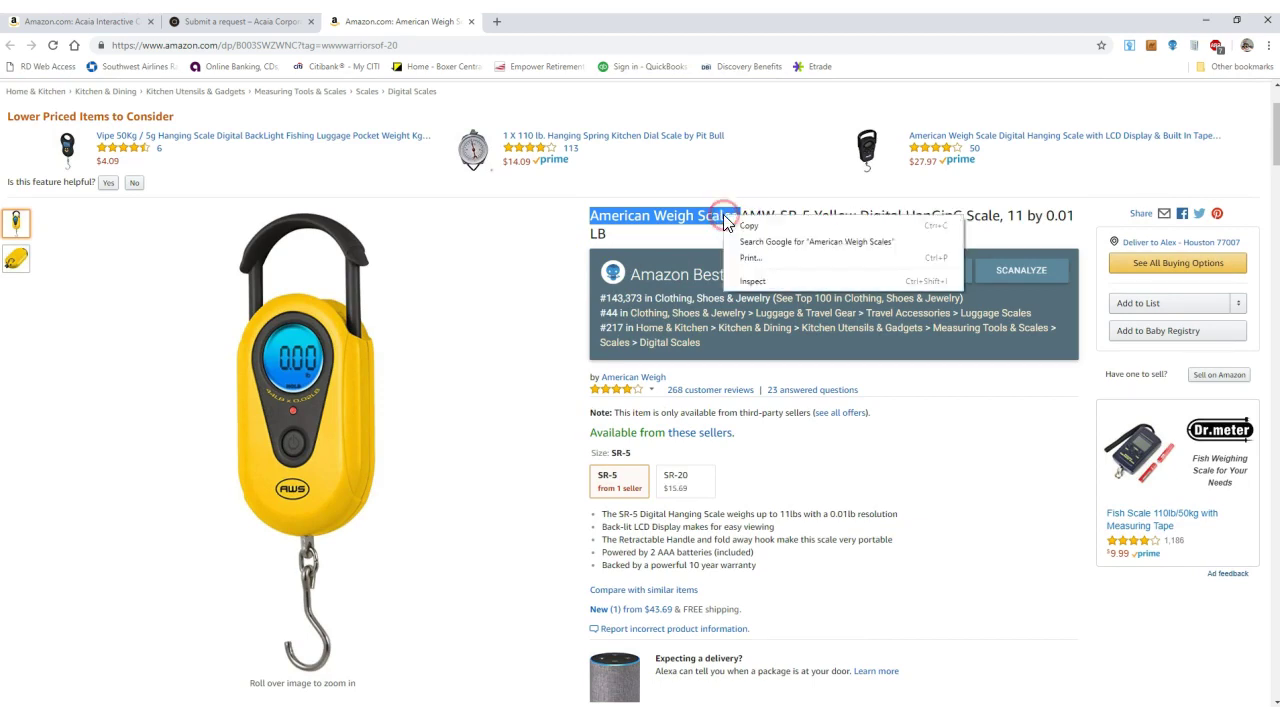
{"action": "left_click", "coordinate": [629, 222]}
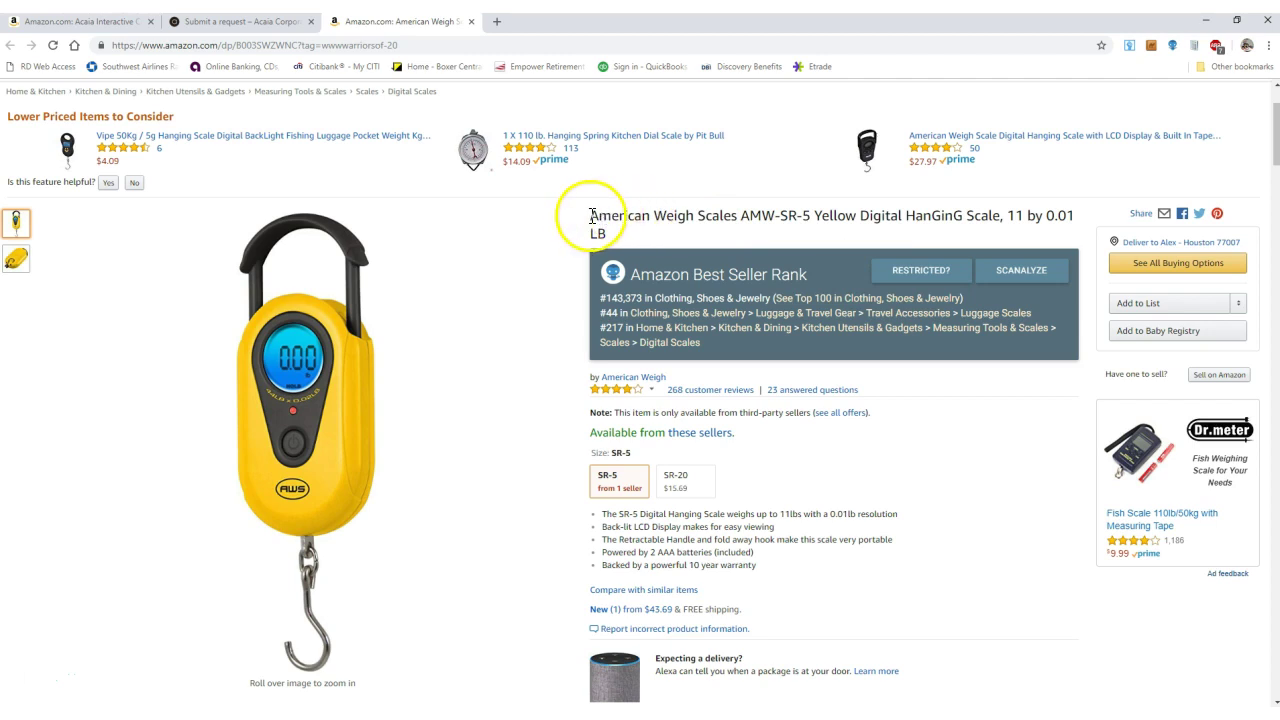
{"action": "left_click_drag", "start_coordinate": [590, 215], "coordinate": [984, 219]}
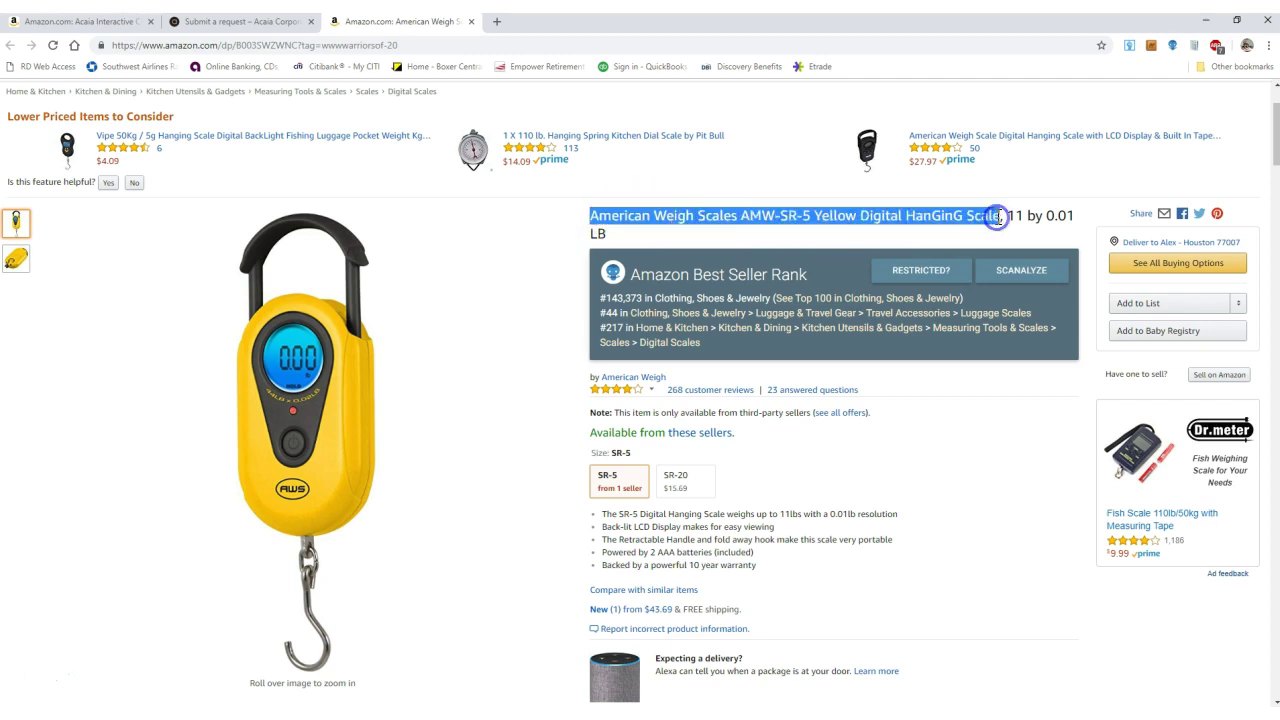
{"action": "right_click", "coordinate": [997, 217]}
Search Google for the AMW-SR-5 scale title and skim the first results page
{"action": "left_click", "coordinate": [998, 245]}
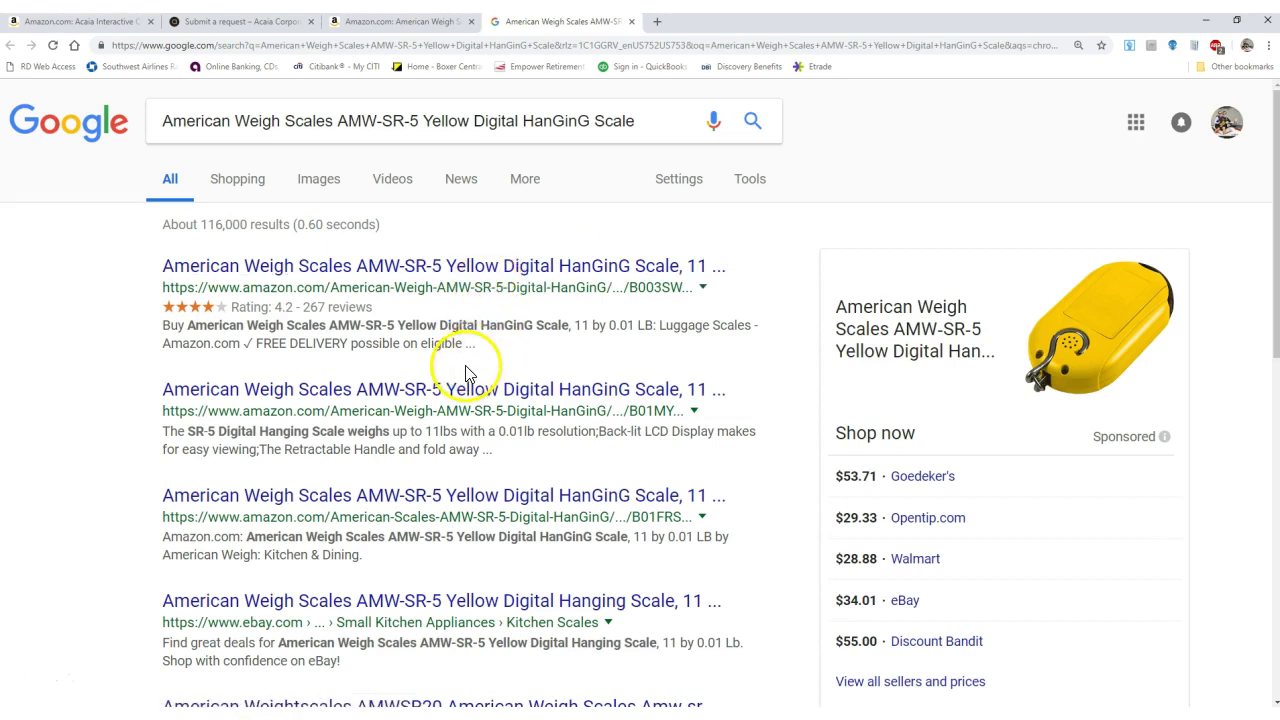
{"action": "scroll", "coordinate": [466, 374], "scroll_direction": "down", "scroll_amount": 4}
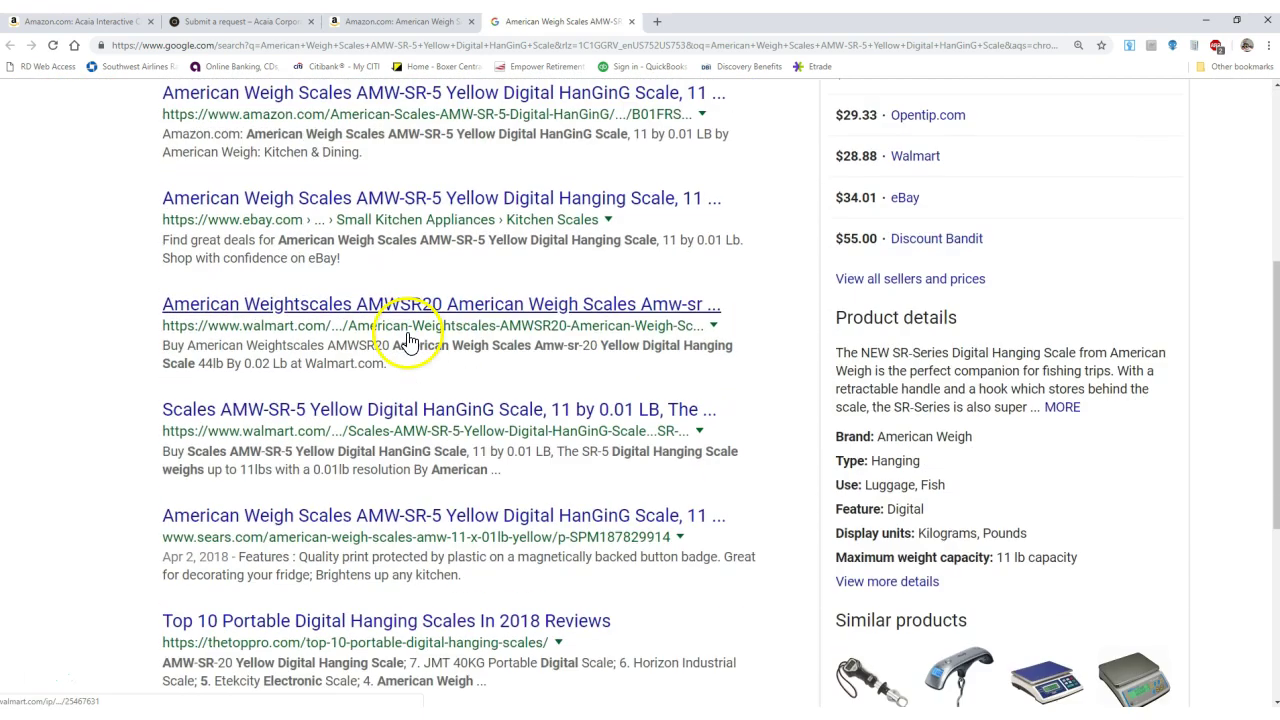
{"action": "scroll", "coordinate": [408, 340], "scroll_direction": "down", "scroll_amount": 2}
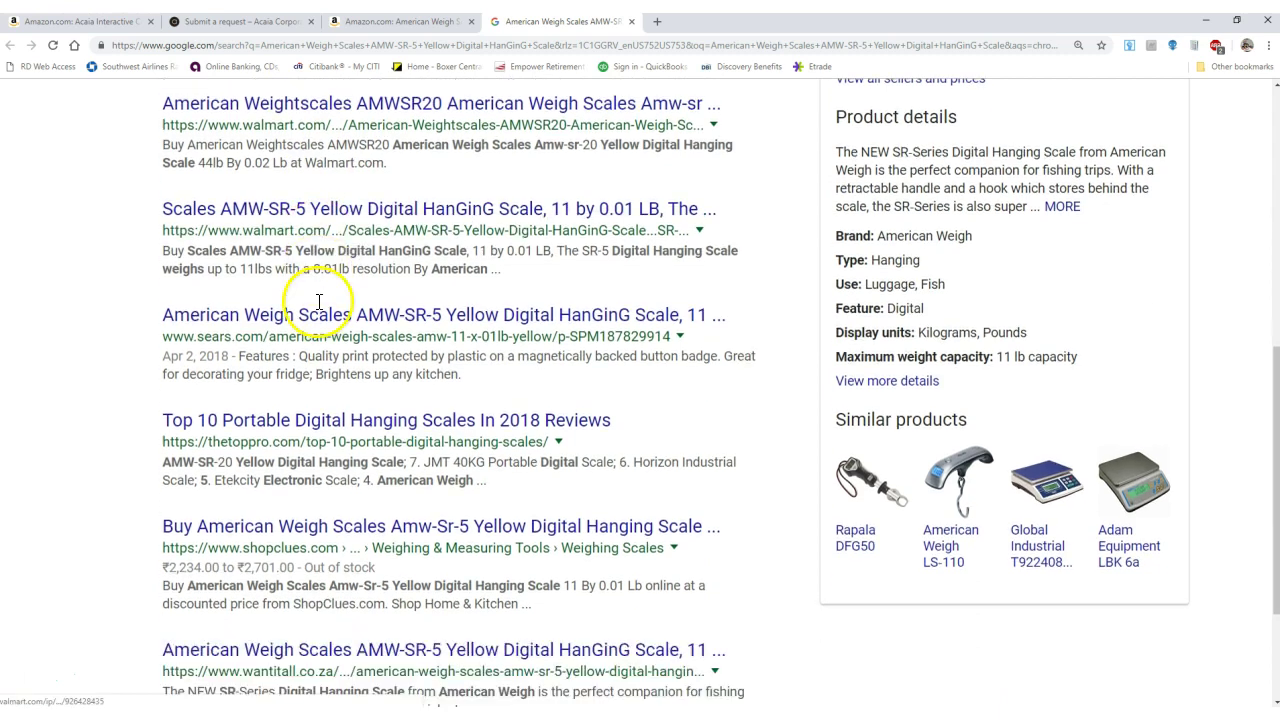
{"action": "scroll", "coordinate": [316, 300], "scroll_direction": "down", "scroll_amount": 2}
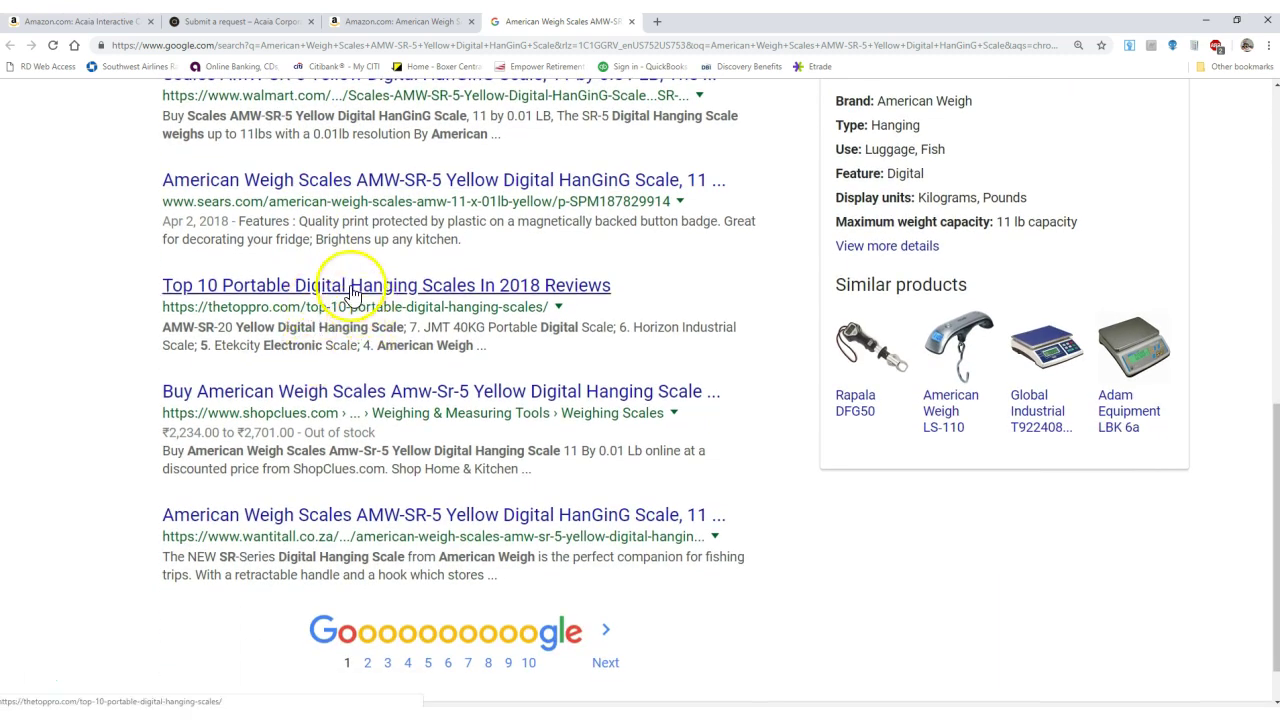
Go to results page 2 and select the SR-Series manual result's link
{"action": "left_click", "coordinate": [611, 640]}
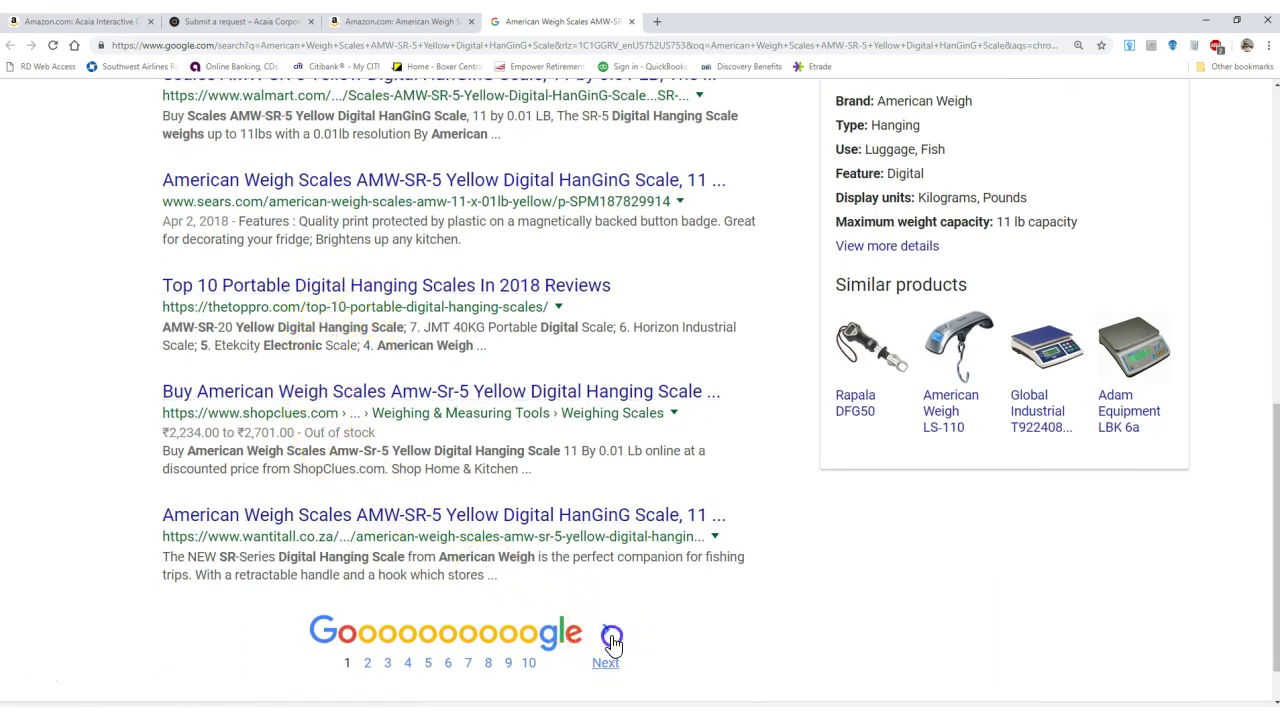
{"action": "scroll", "coordinate": [427, 279], "scroll_direction": "down", "scroll_amount": 2}
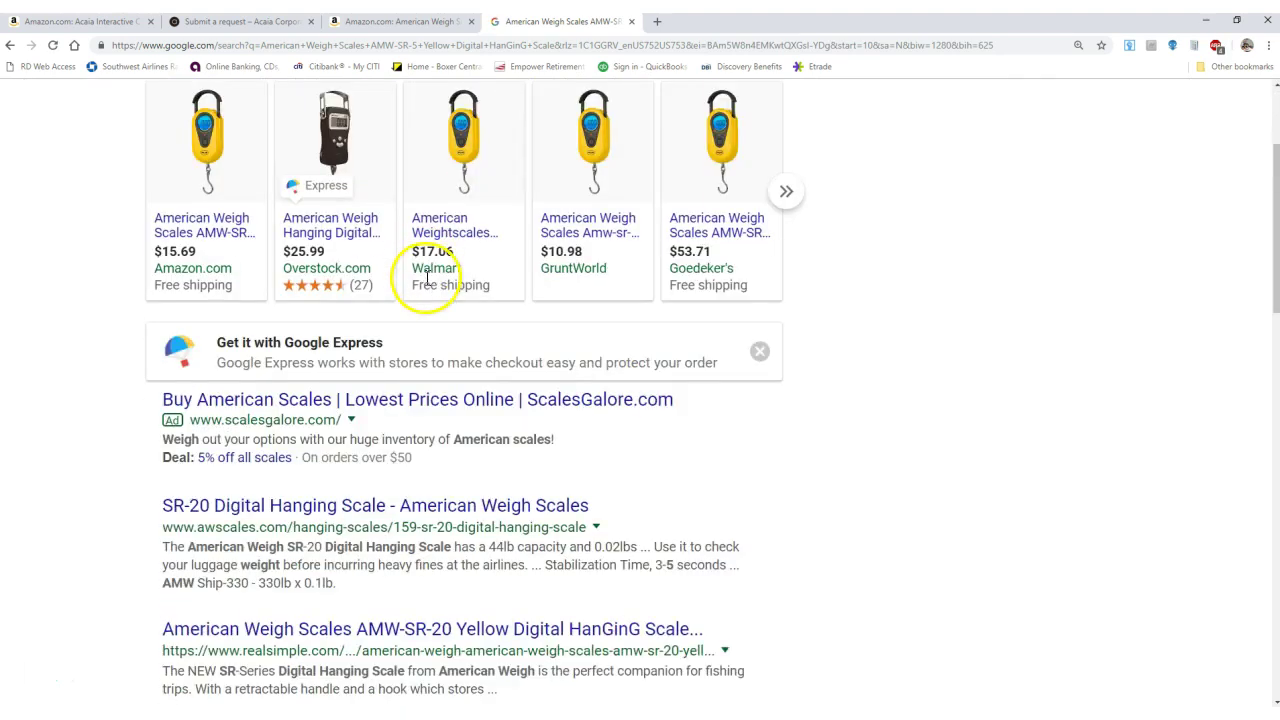
{"action": "scroll", "coordinate": [427, 279], "scroll_direction": "down", "scroll_amount": 1}
{"action": "scroll", "coordinate": [427, 288], "scroll_direction": "up", "scroll_amount": 4}
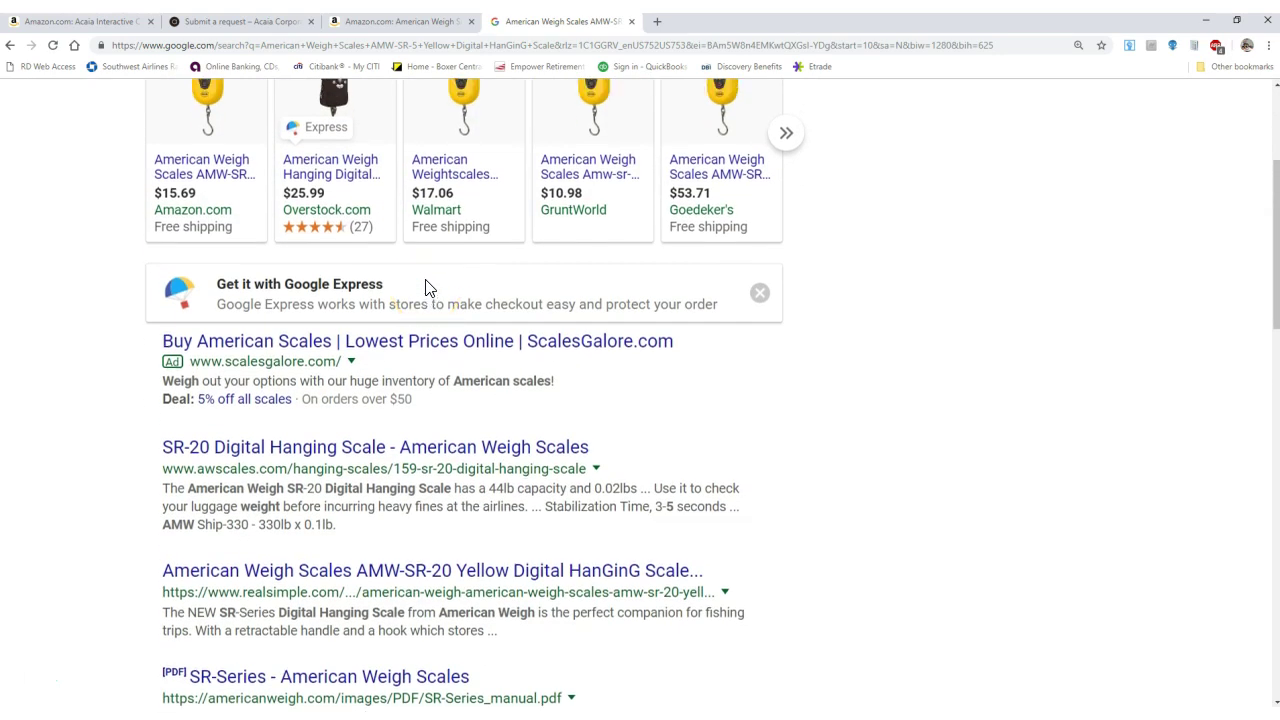
{"action": "scroll", "coordinate": [427, 288], "scroll_direction": "down", "scroll_amount": 6}
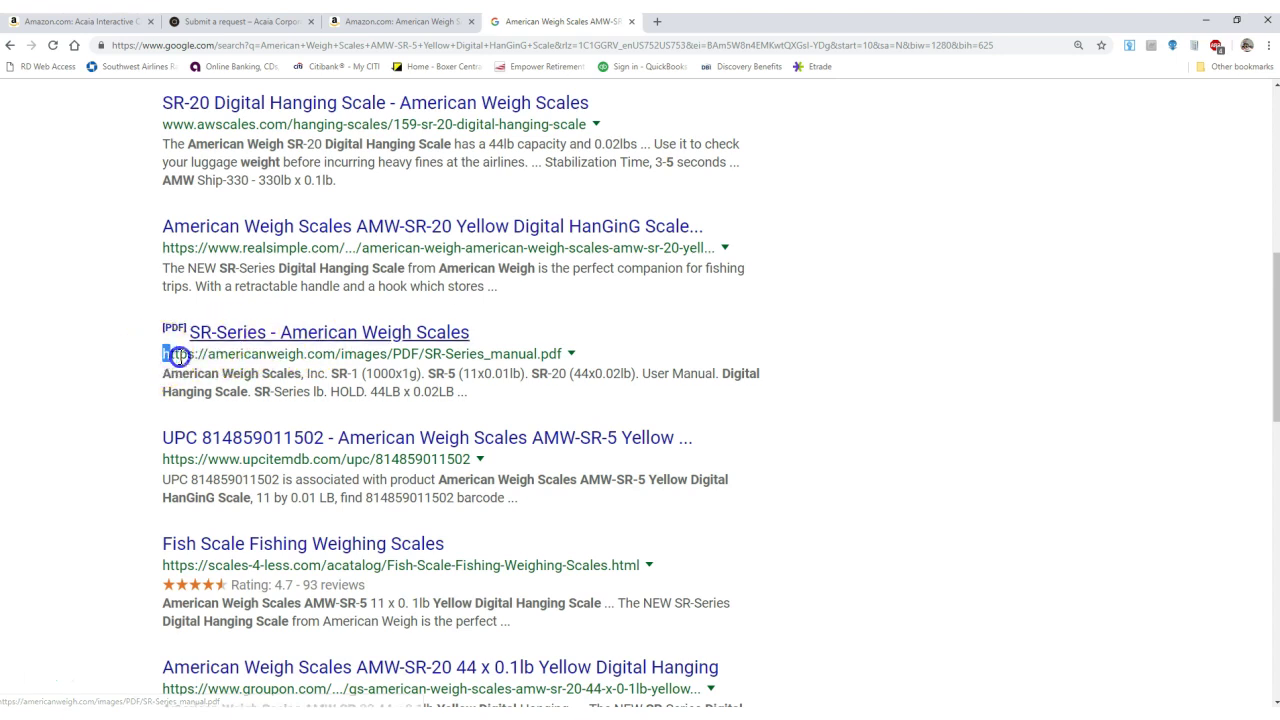
{"action": "left_click_drag", "start_coordinate": [167, 354], "coordinate": [330, 360]}
{"action": "right_click", "coordinate": [330, 360]}
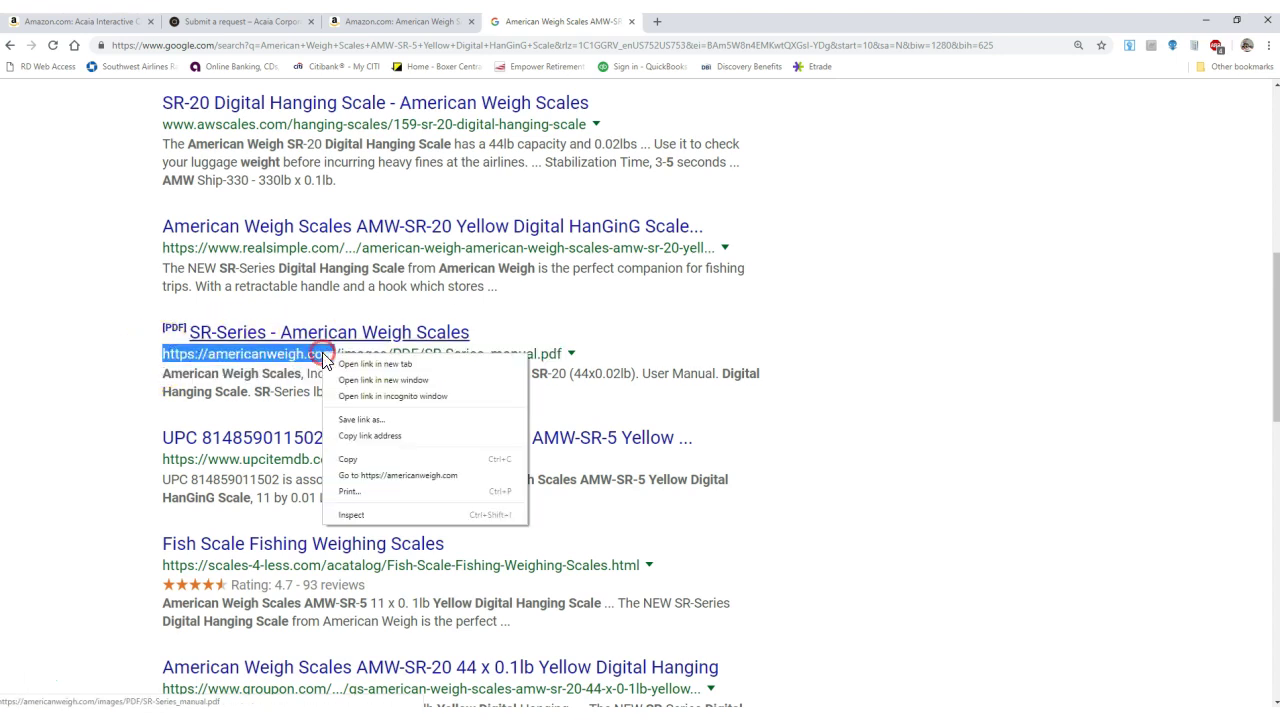
Open the SR-Series manual PDF, briefly checking the Amazon product tab
{"action": "left_click", "coordinate": [284, 334]}
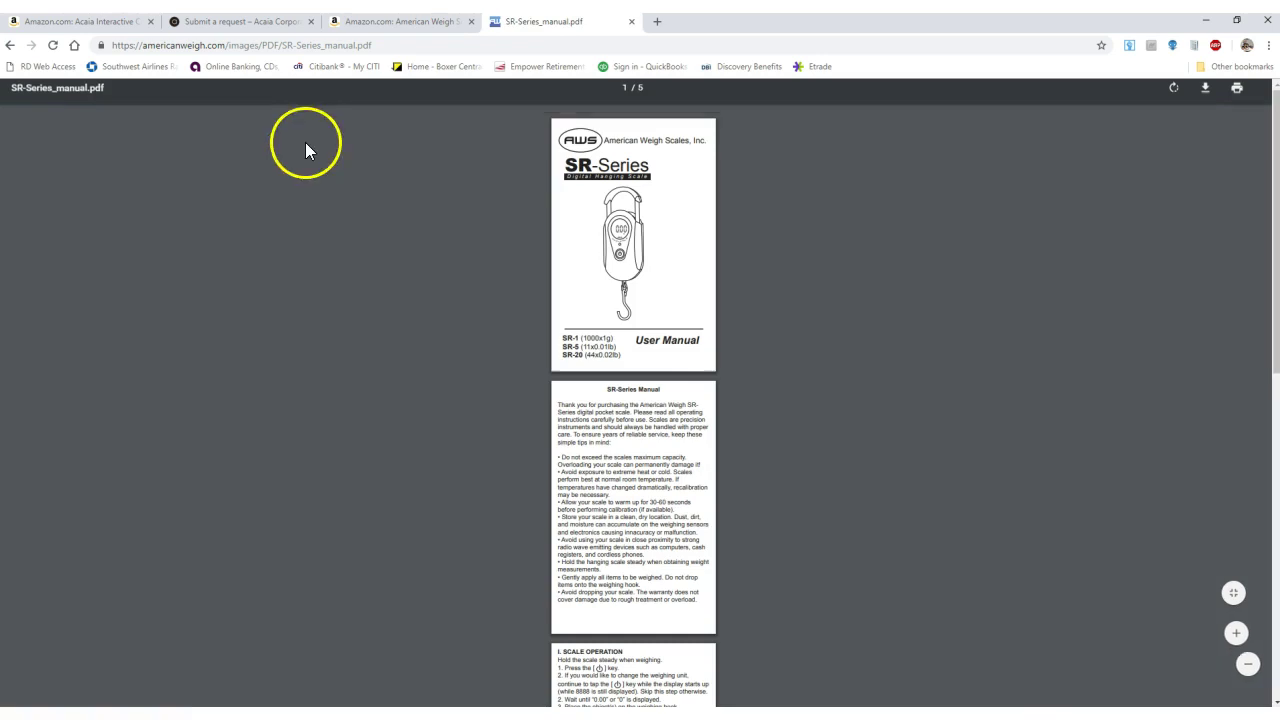
{"action": "left_click", "coordinate": [361, 24]}
{"action": "left_click", "coordinate": [505, 24]}
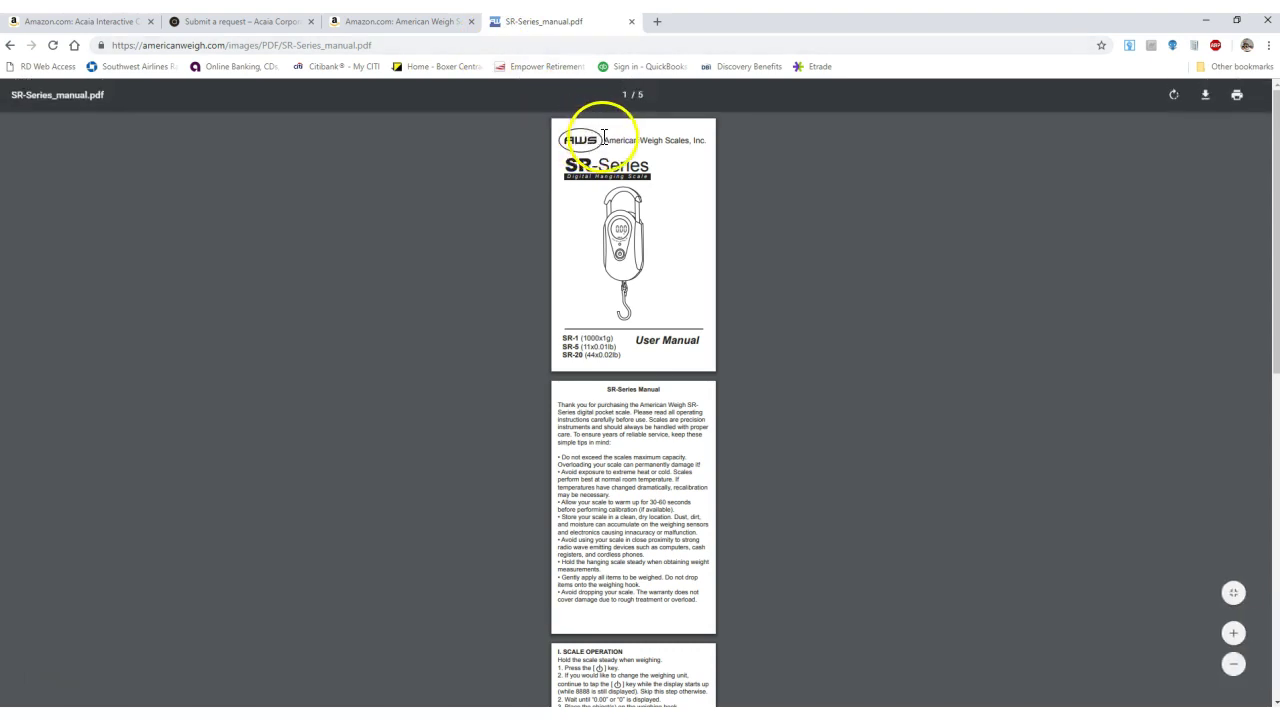
Trim the PDF address to americanweigh.com and scroll to the 44lb scale at $29.95
{"action": "left_click", "coordinate": [383, 43]}
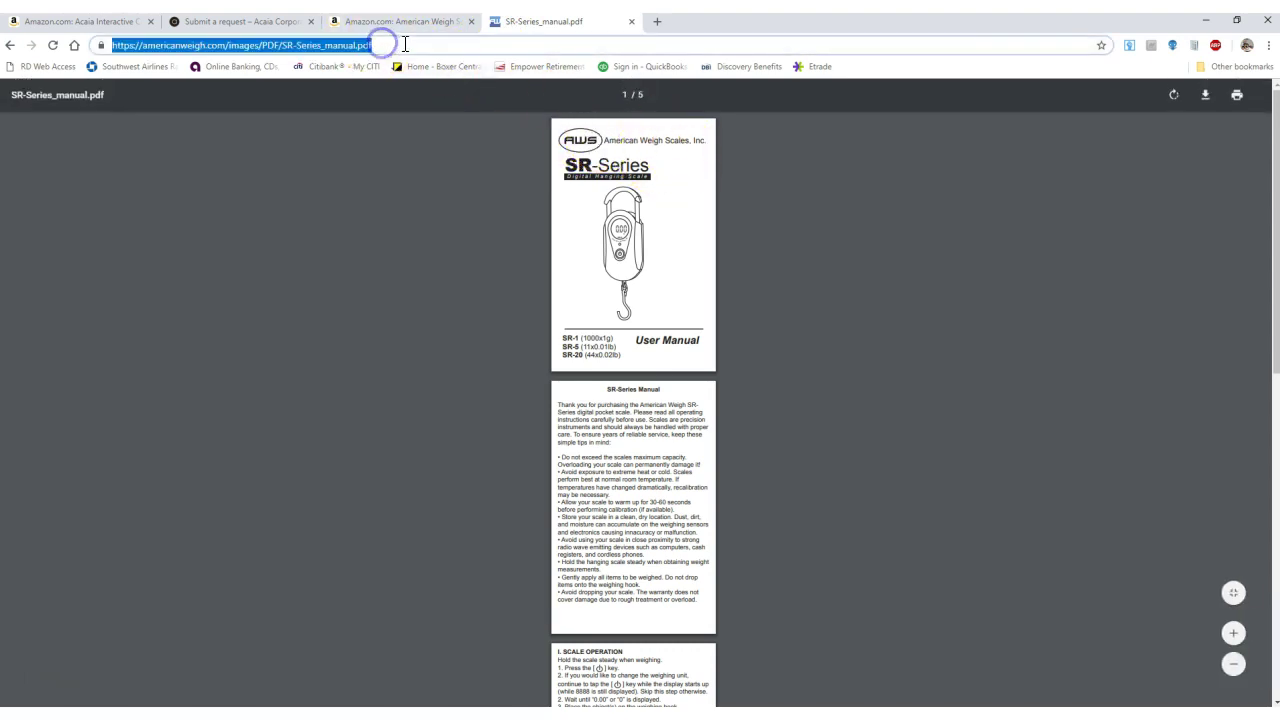
{"action": "left_click_drag", "start_coordinate": [383, 45], "coordinate": [226, 45]}
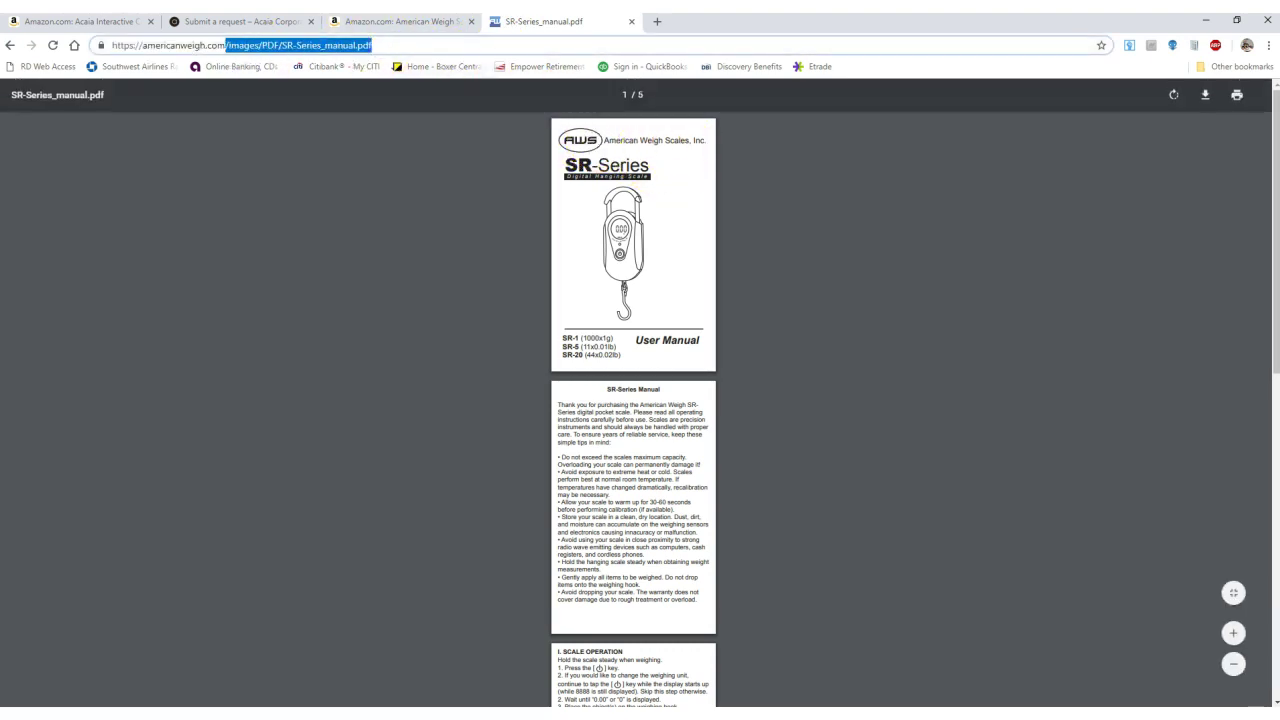
{"action": "key", "text": "BackSpace"}
{"action": "key", "text": "Return"}
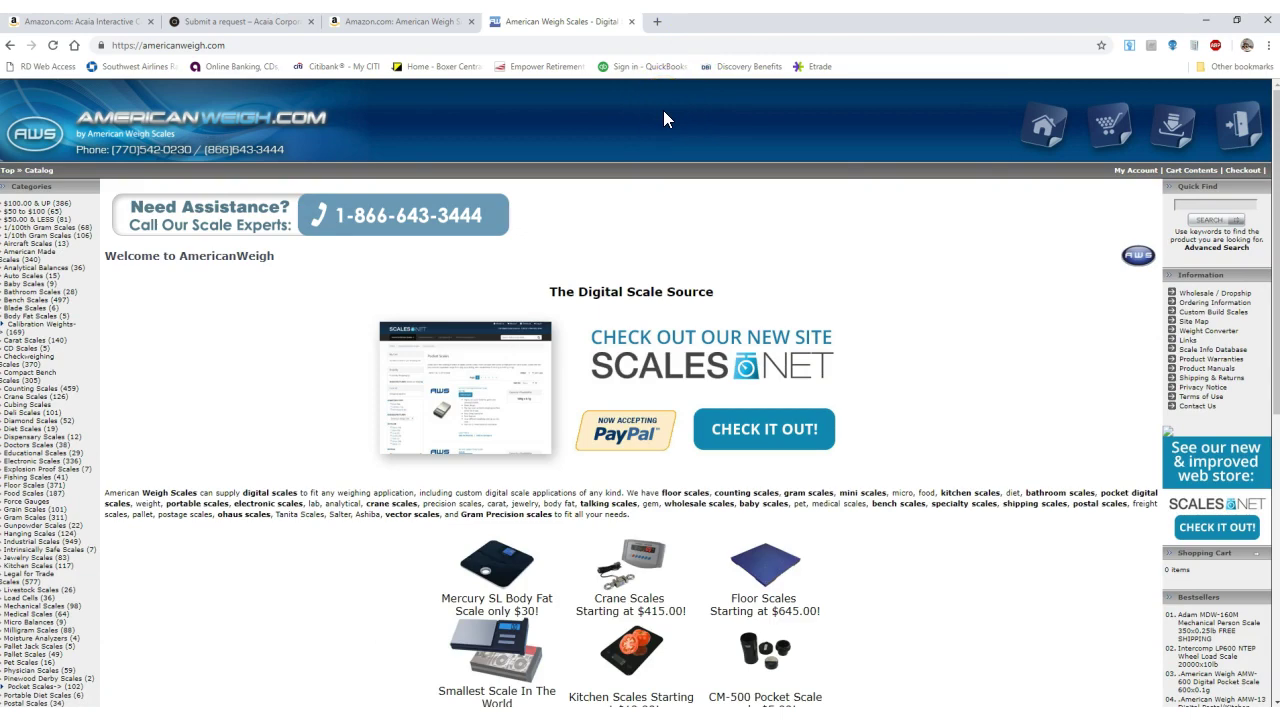
{"action": "scroll", "coordinate": [663, 112], "scroll_direction": "down", "scroll_amount": 1}
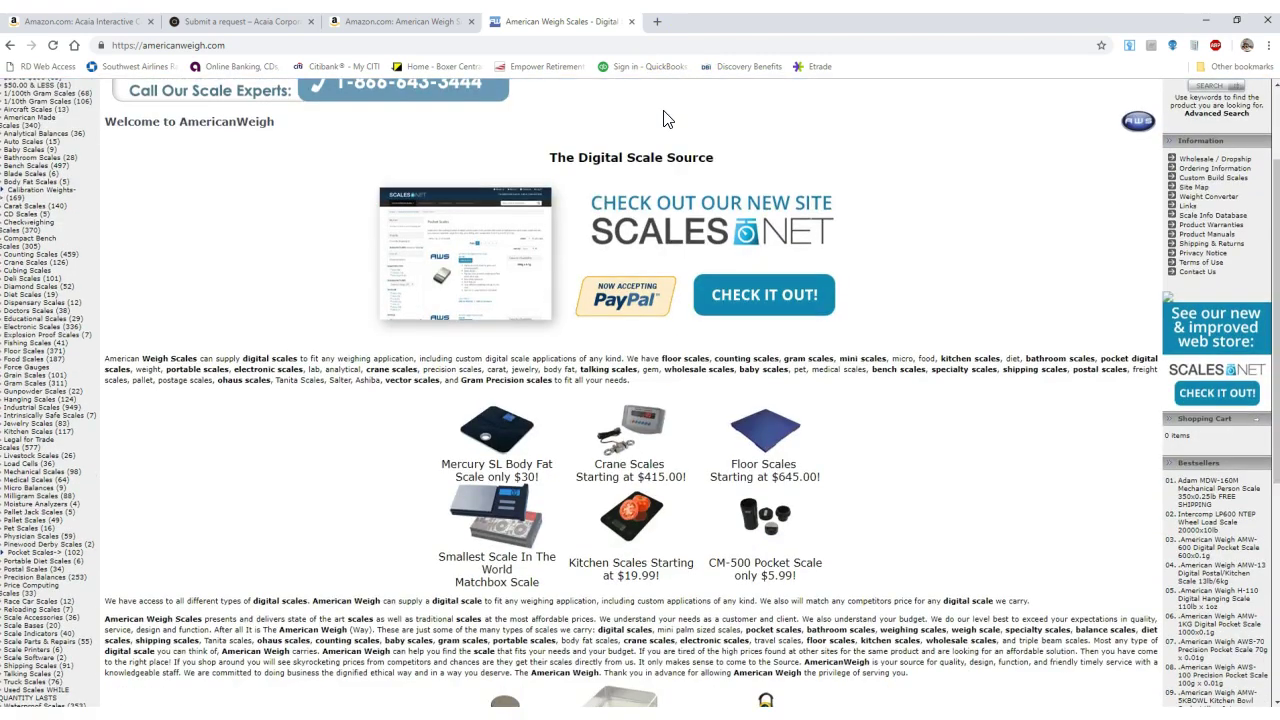
{"action": "scroll", "coordinate": [663, 118], "scroll_direction": "down", "scroll_amount": 1}
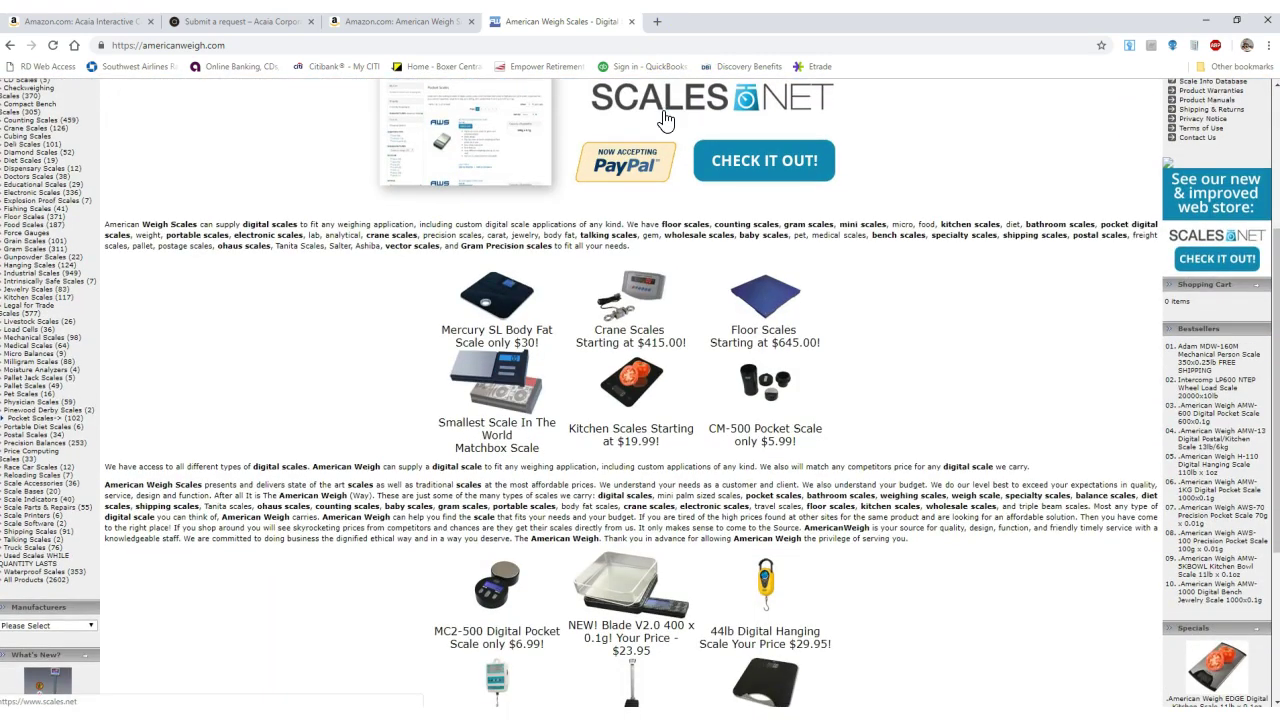
{"action": "scroll", "coordinate": [663, 112], "scroll_direction": "up", "scroll_amount": 2}
{"action": "scroll", "coordinate": [663, 112], "scroll_direction": "down", "scroll_amount": 3}
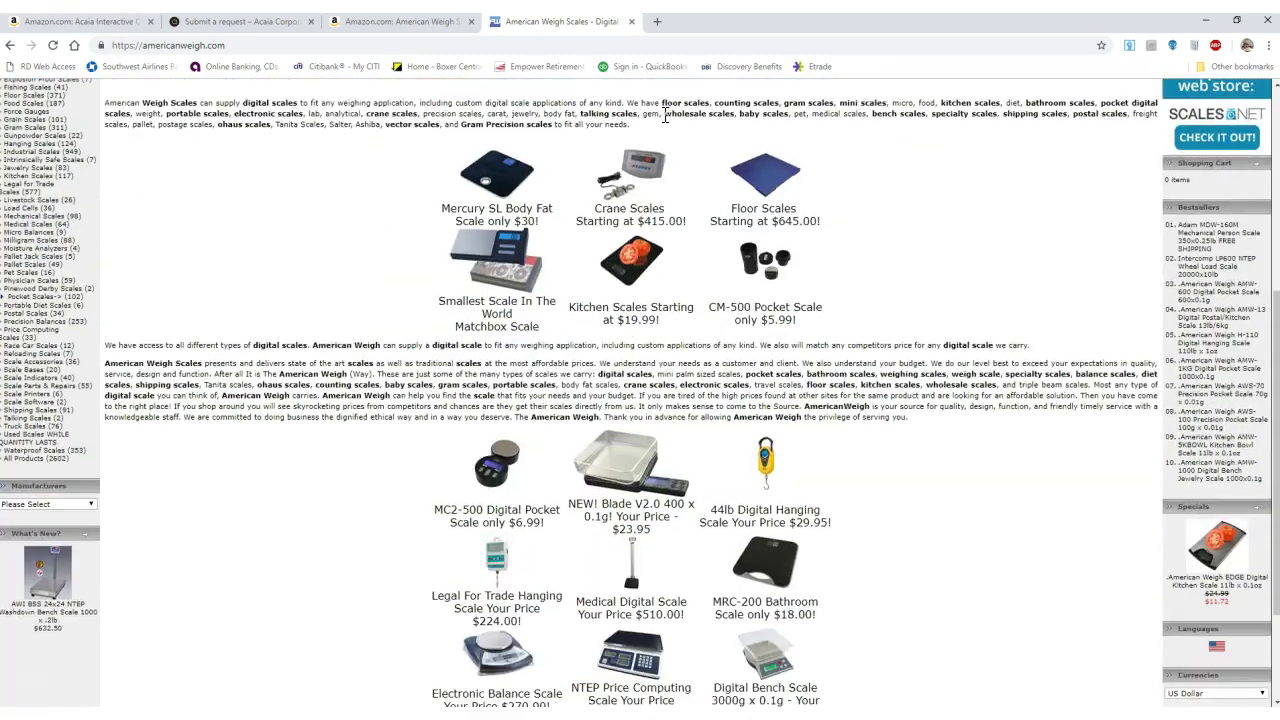
{"action": "scroll", "coordinate": [663, 117], "scroll_direction": "up", "scroll_amount": 1}
{"action": "scroll", "coordinate": [663, 117], "scroll_direction": "down", "scroll_amount": 2}
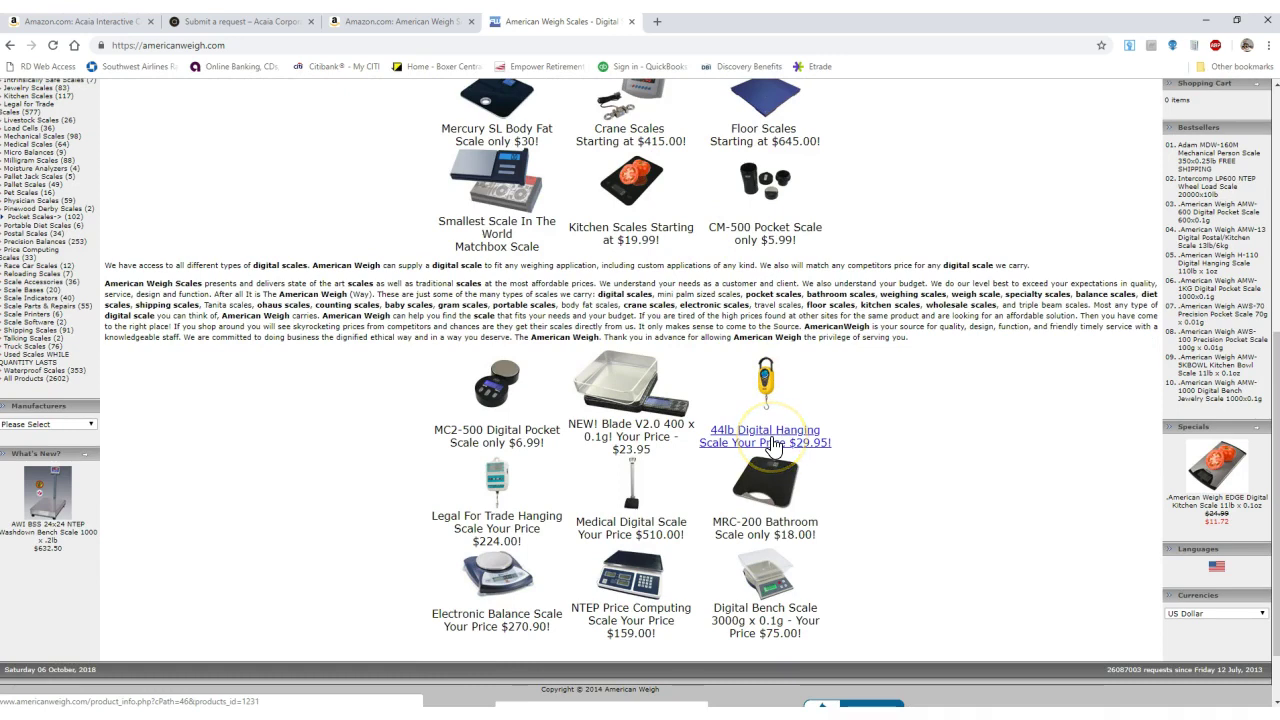
Switch to the AMW-SR-5 Amazon tab and look over the listing
{"action": "left_click", "coordinate": [397, 22]}
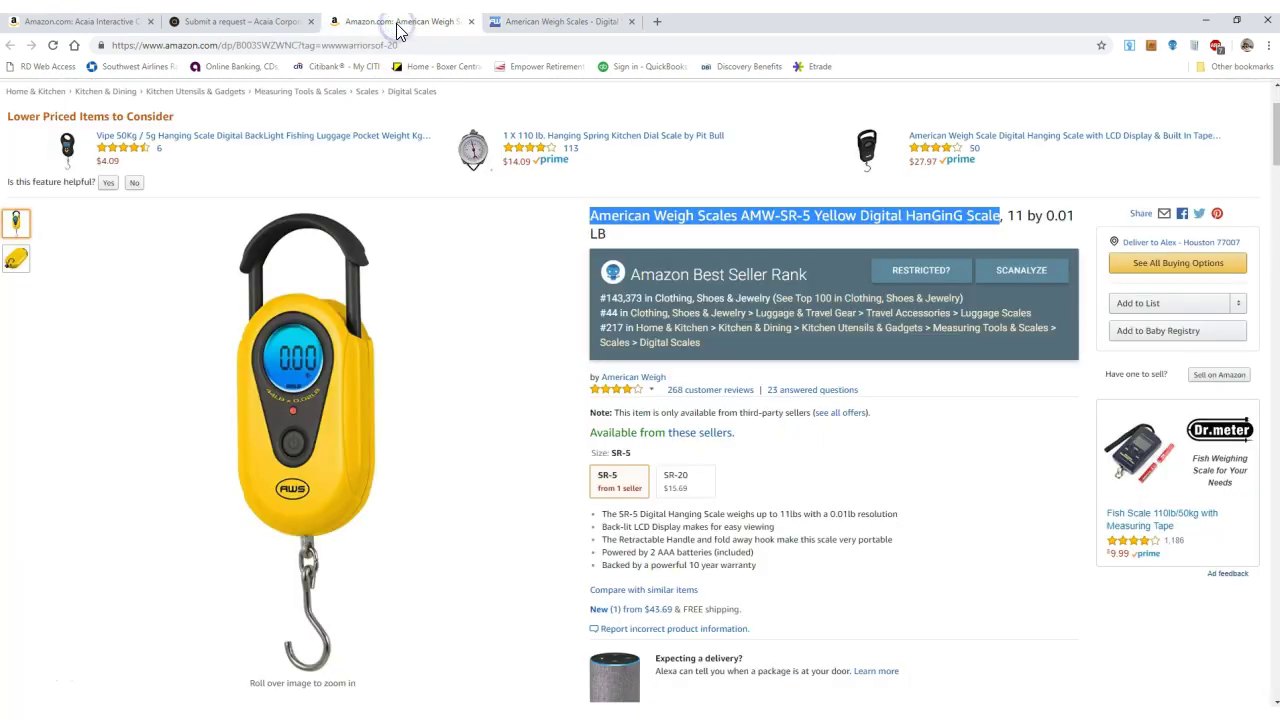
{"action": "scroll", "coordinate": [551, 343], "scroll_direction": "down", "scroll_amount": 5}
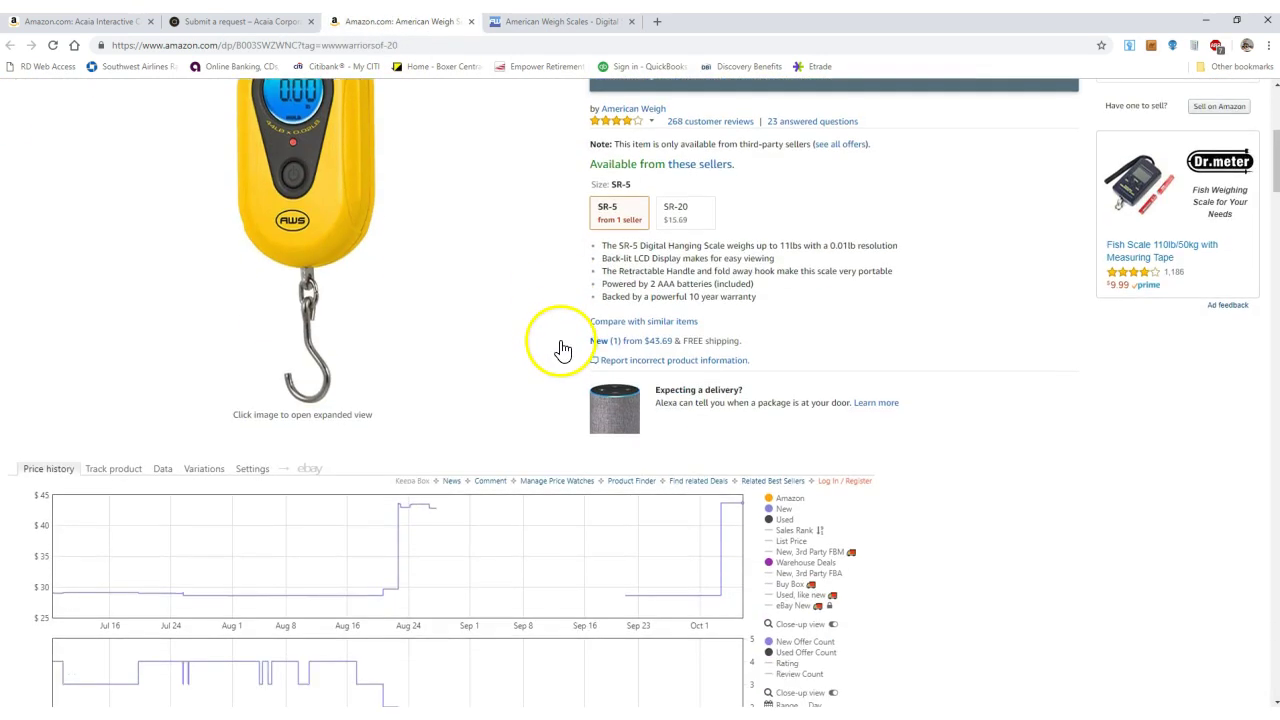
{"action": "scroll", "coordinate": [565, 350], "scroll_direction": "up", "scroll_amount": 4}
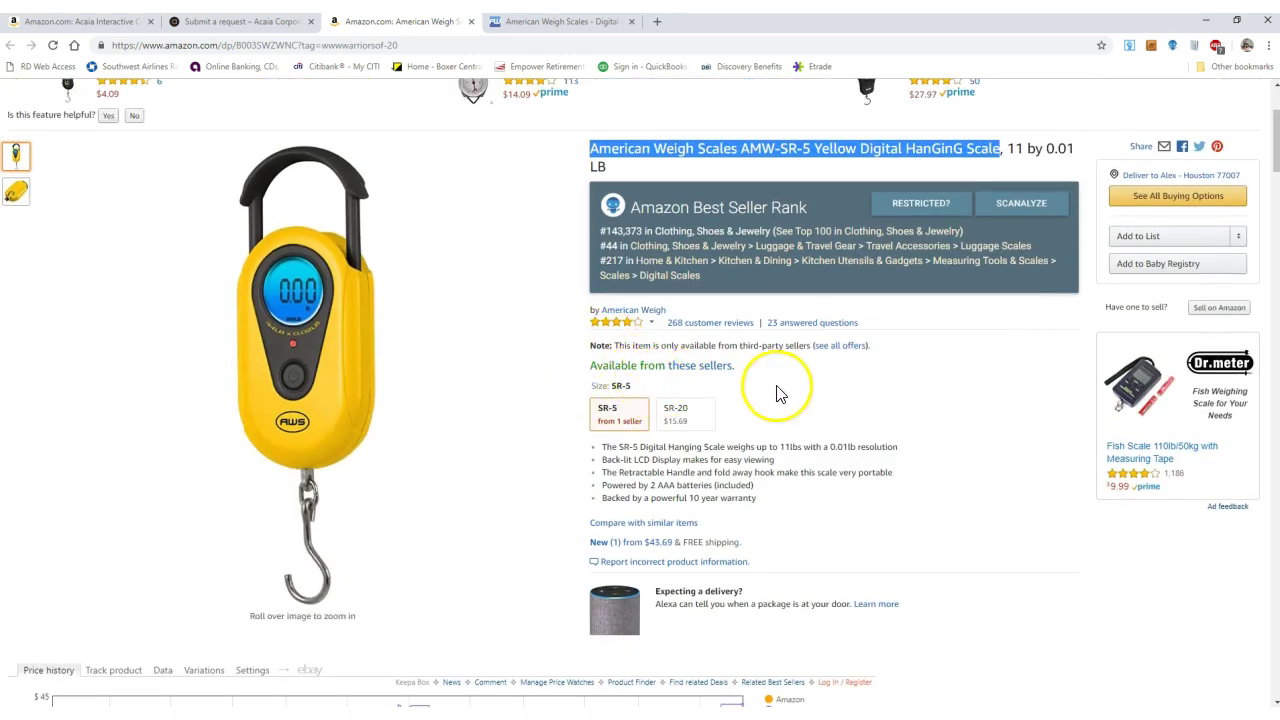
{"action": "scroll", "coordinate": [1022, 396], "scroll_direction": "up", "scroll_amount": 2}
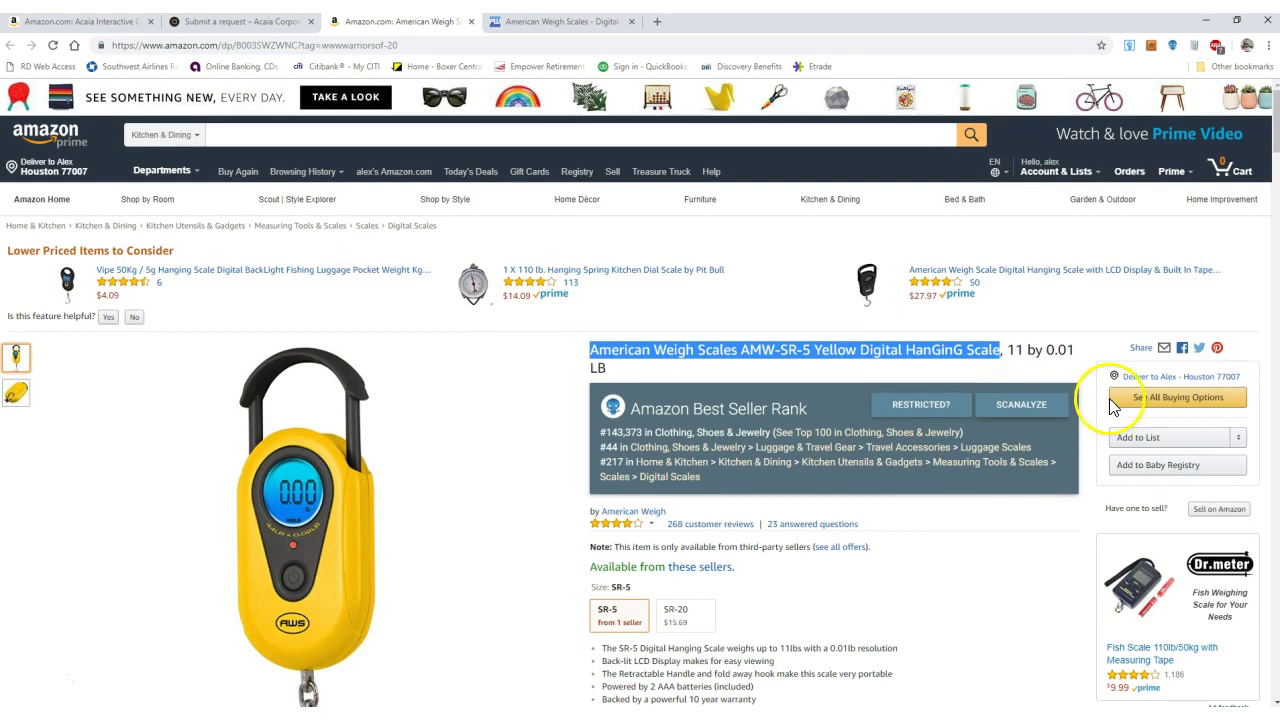
{"action": "scroll", "coordinate": [1030, 380], "scroll_direction": "down", "scroll_amount": 2}
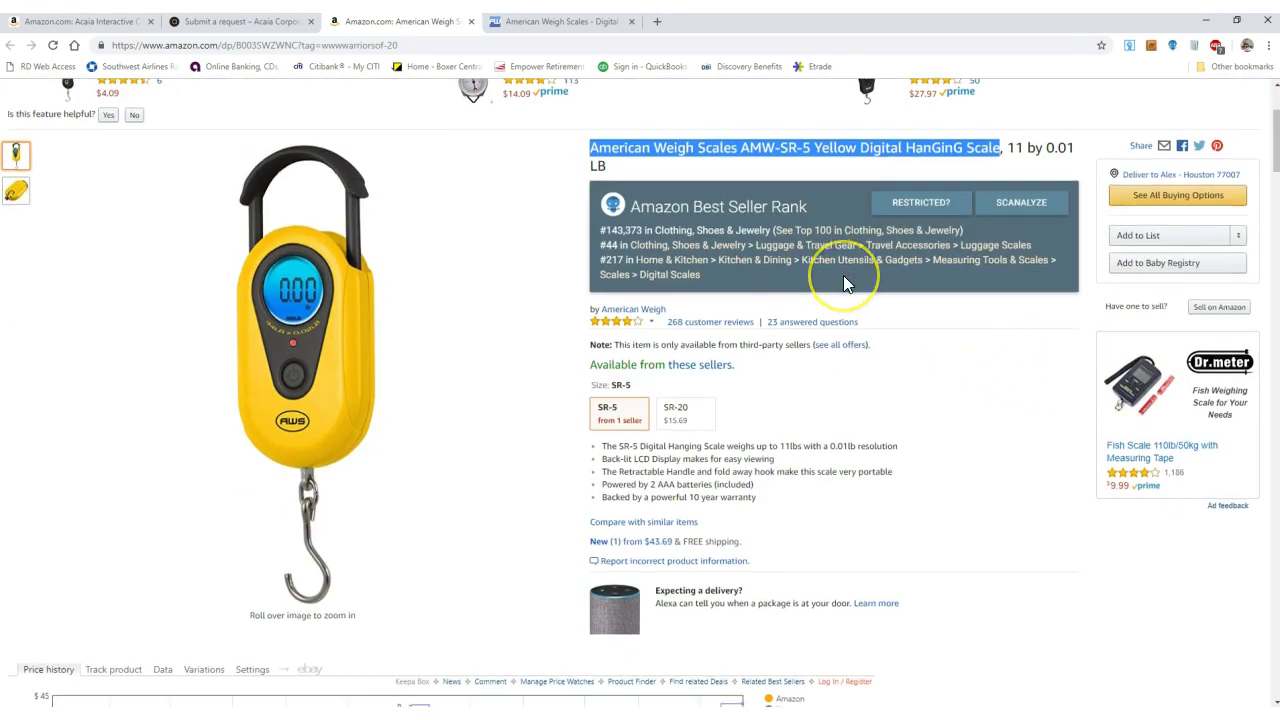
{"action": "scroll", "coordinate": [846, 287], "scroll_direction": "down", "scroll_amount": 6}
{"action": "scroll", "coordinate": [845, 285], "scroll_direction": "up", "scroll_amount": 5}
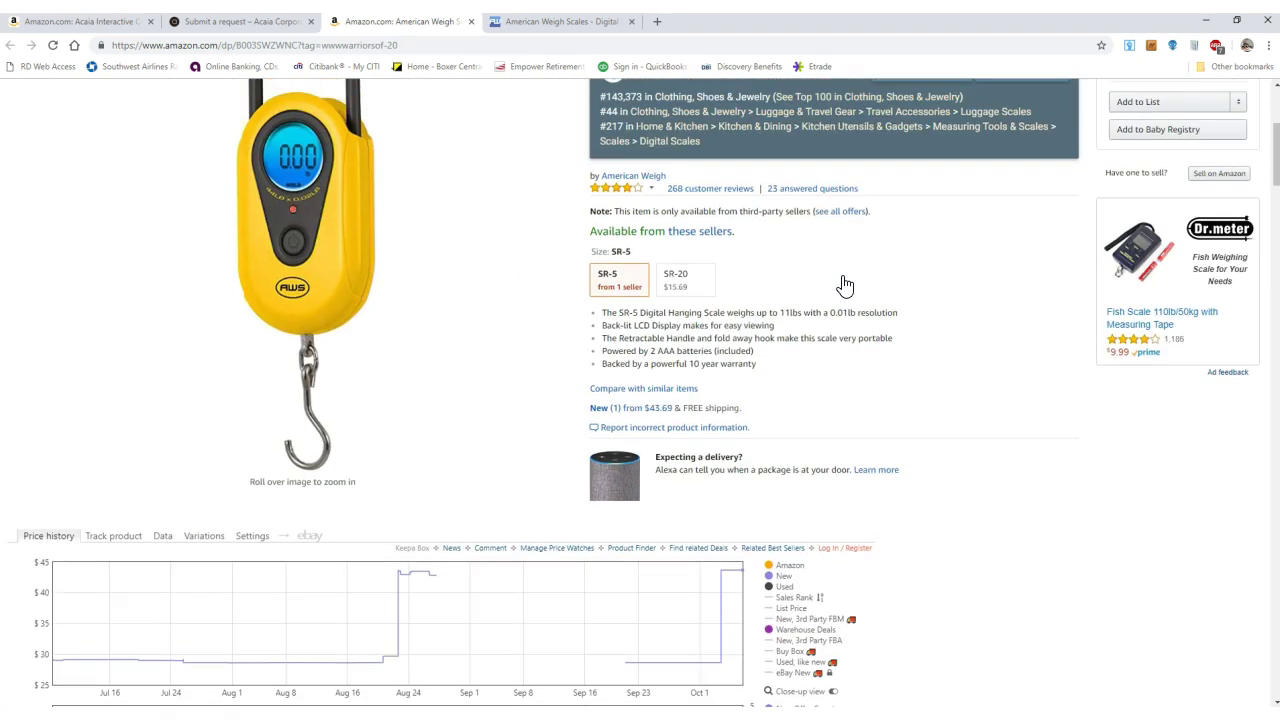
{"action": "scroll", "coordinate": [845, 285], "scroll_direction": "up", "scroll_amount": 2}
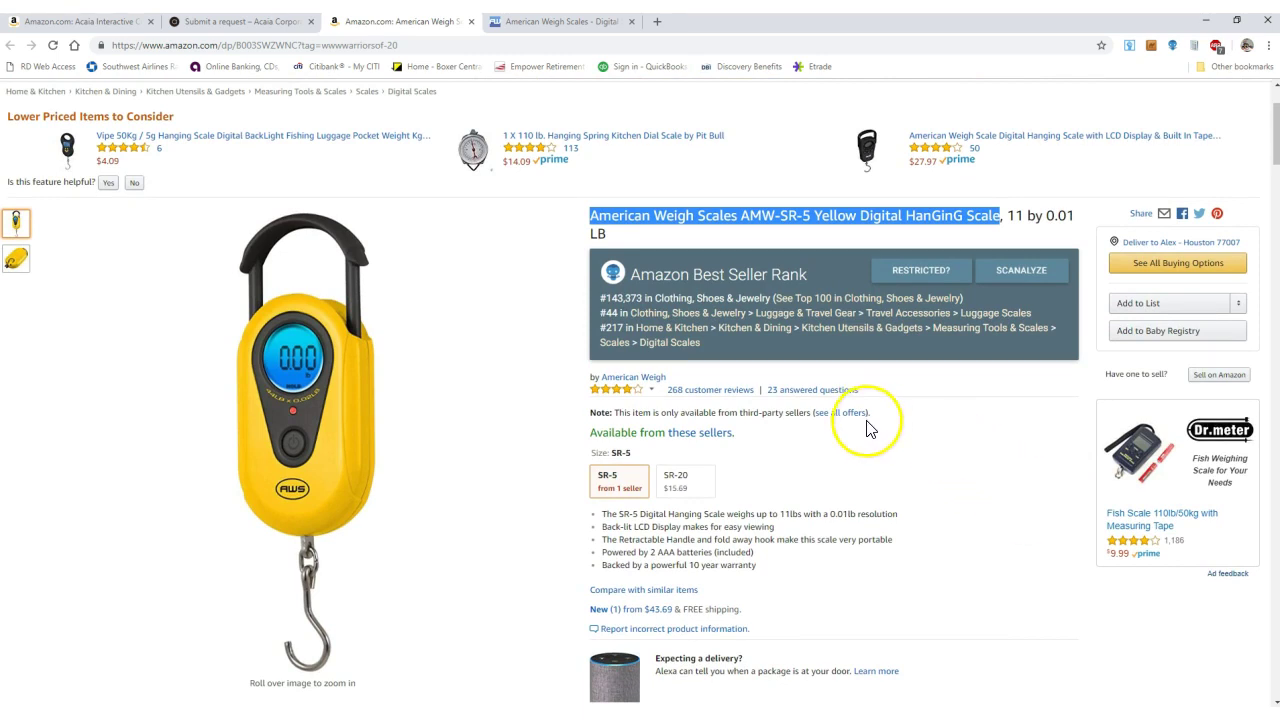
View all sellers, one new offer at $43.69, then return to American Weigh's site
{"action": "left_click", "coordinate": [700, 432]}
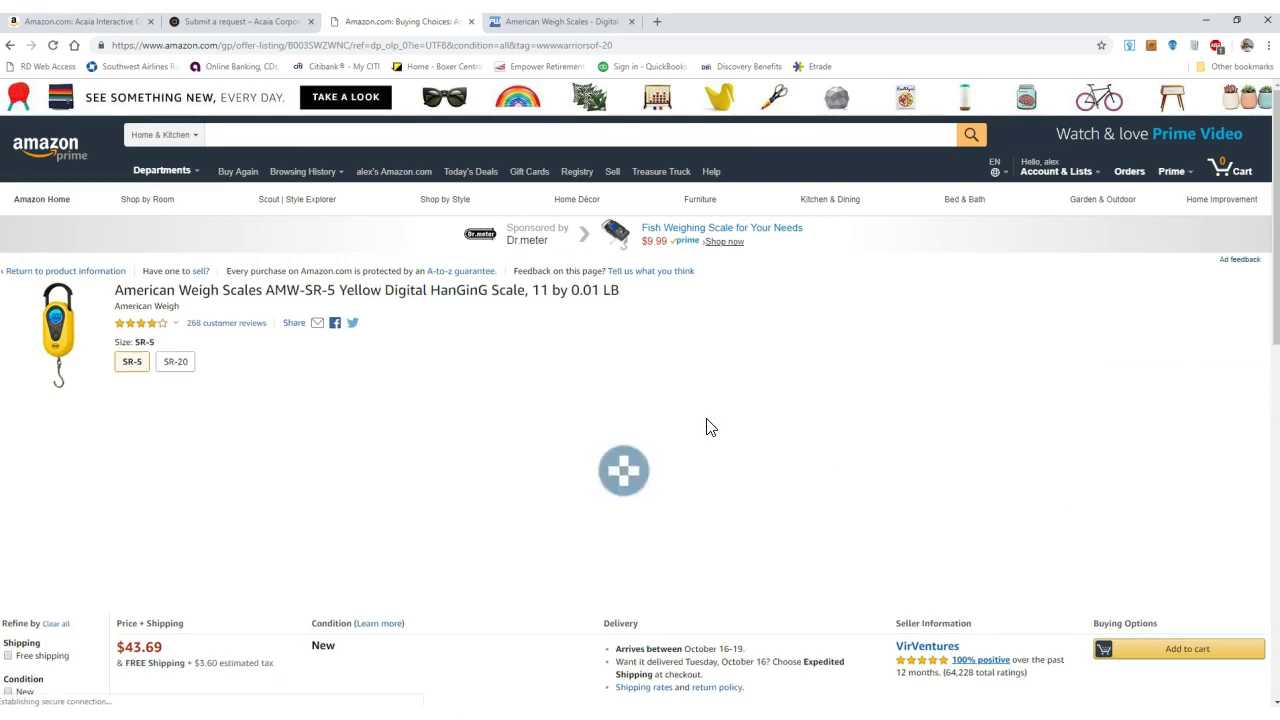
{"action": "scroll", "coordinate": [706, 427], "scroll_direction": "down", "scroll_amount": 3}
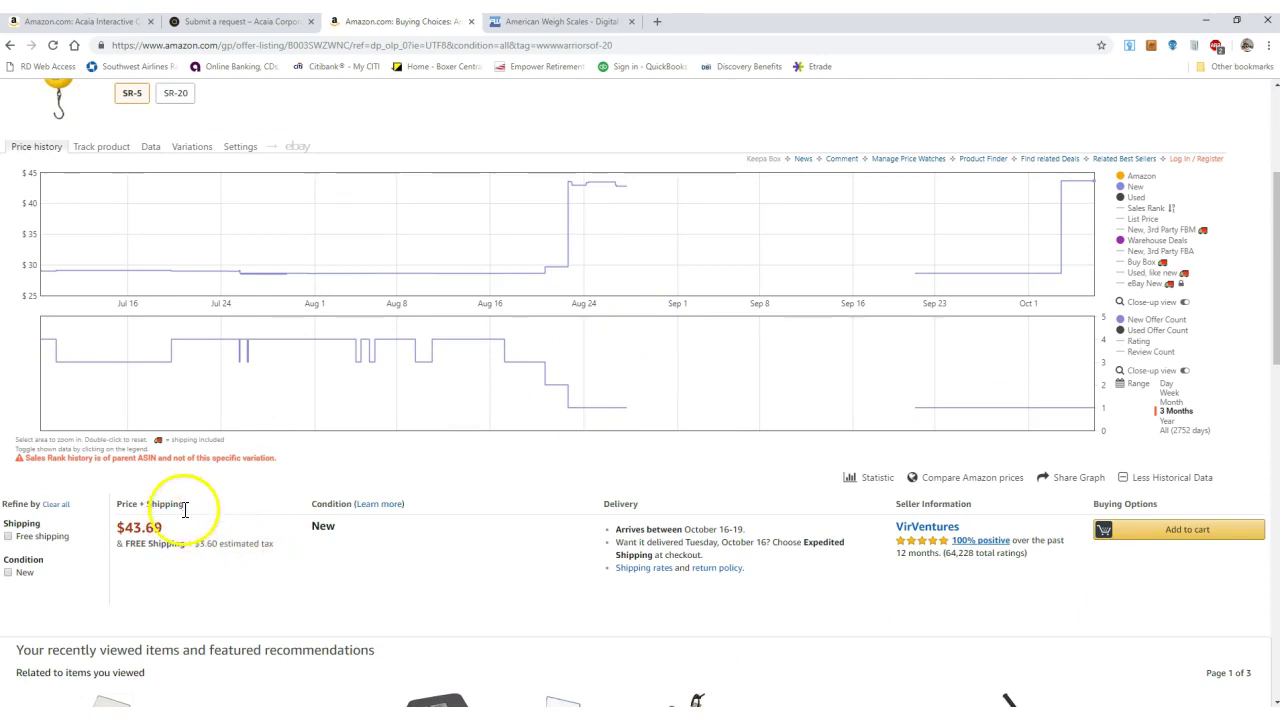
{"action": "left_click", "coordinate": [545, 24]}
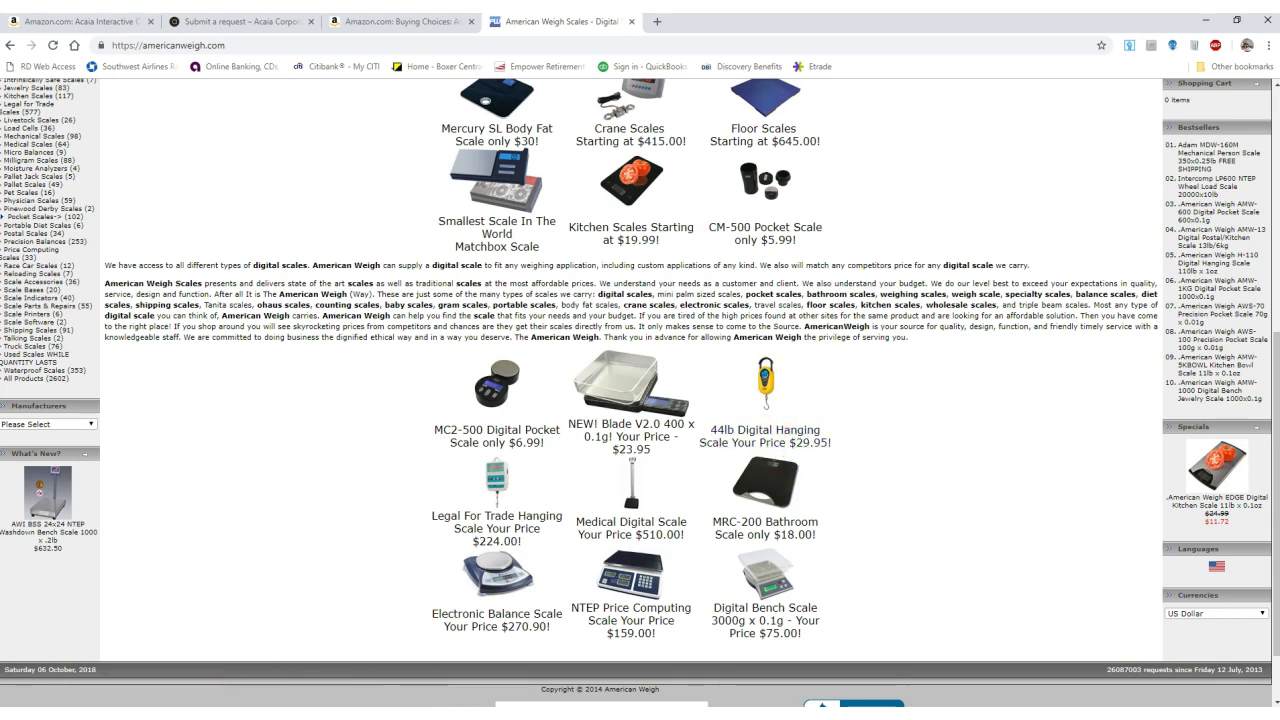
Change the AMW-SR-5's purchase price from 21.85 to 29.95, giving $1.96 profit and 12.31% ROI
{"action": "left_click", "coordinate": [229, 715]}
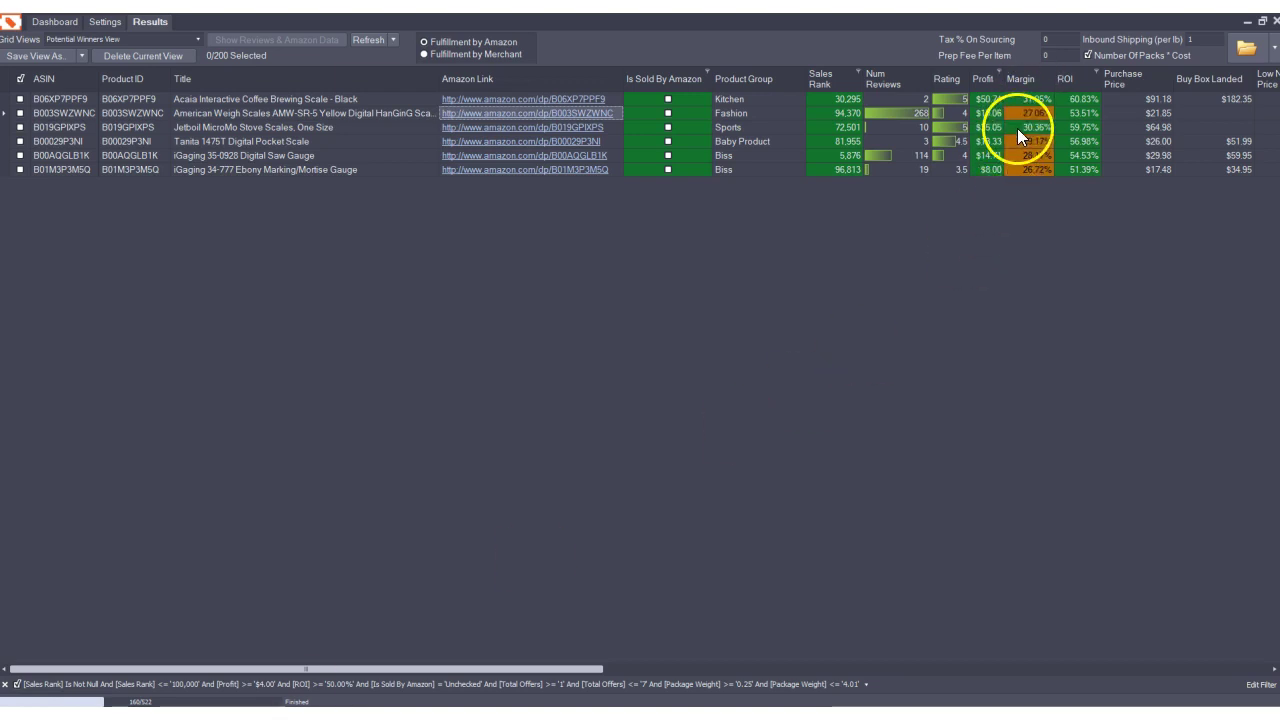
{"action": "left_click", "coordinate": [1155, 114]}
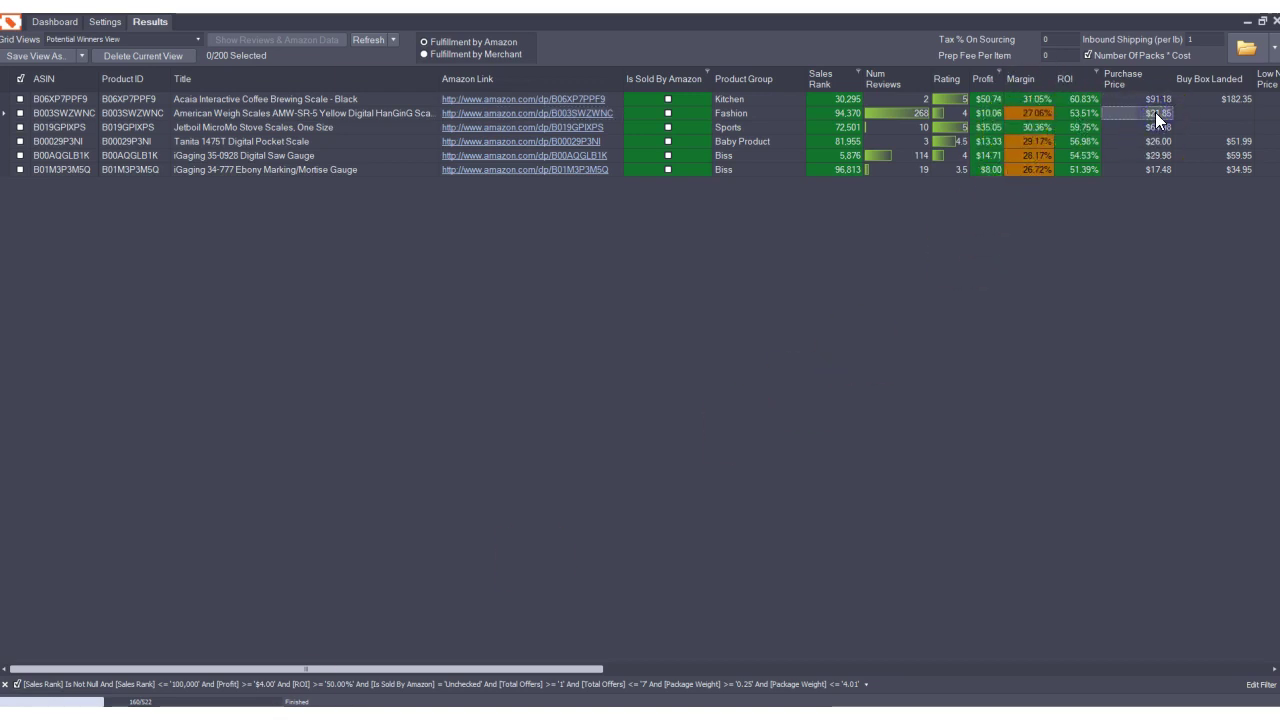
{"action": "left_click", "coordinate": [1155, 114]}
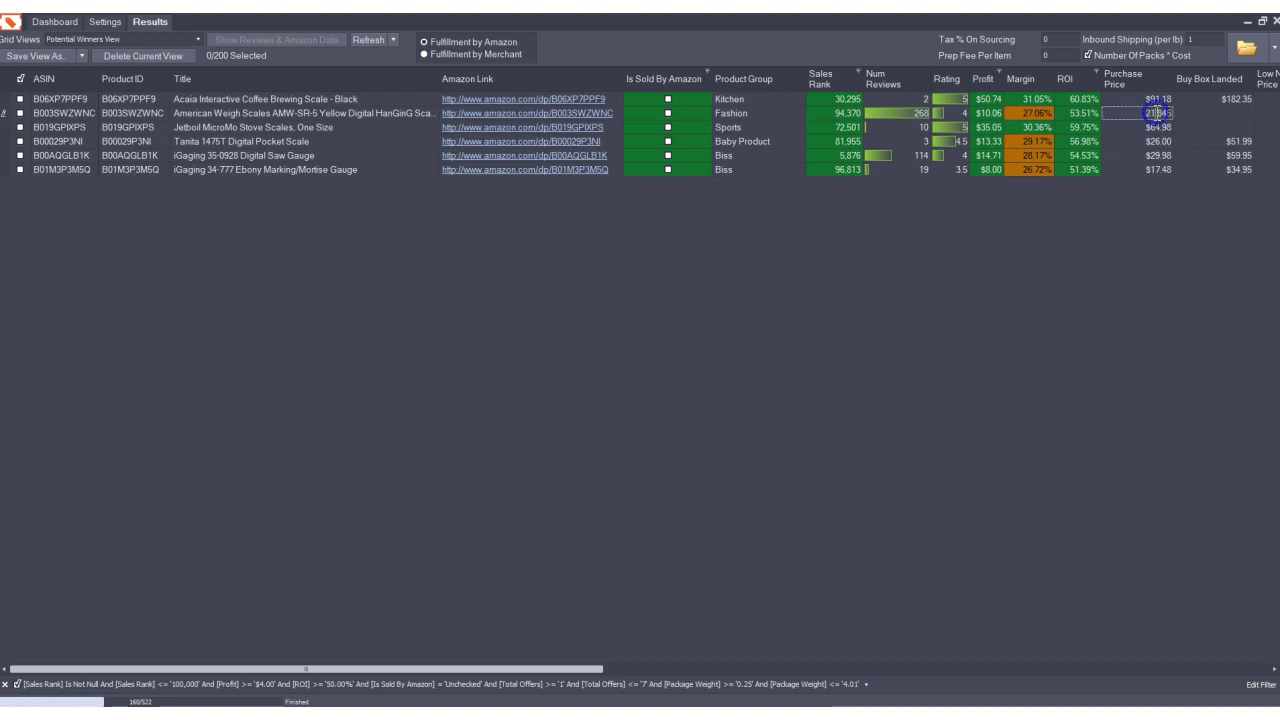
{"action": "left_click_drag", "start_coordinate": [1147, 116], "coordinate": [1180, 114]}
{"action": "key", "text": "Return"}
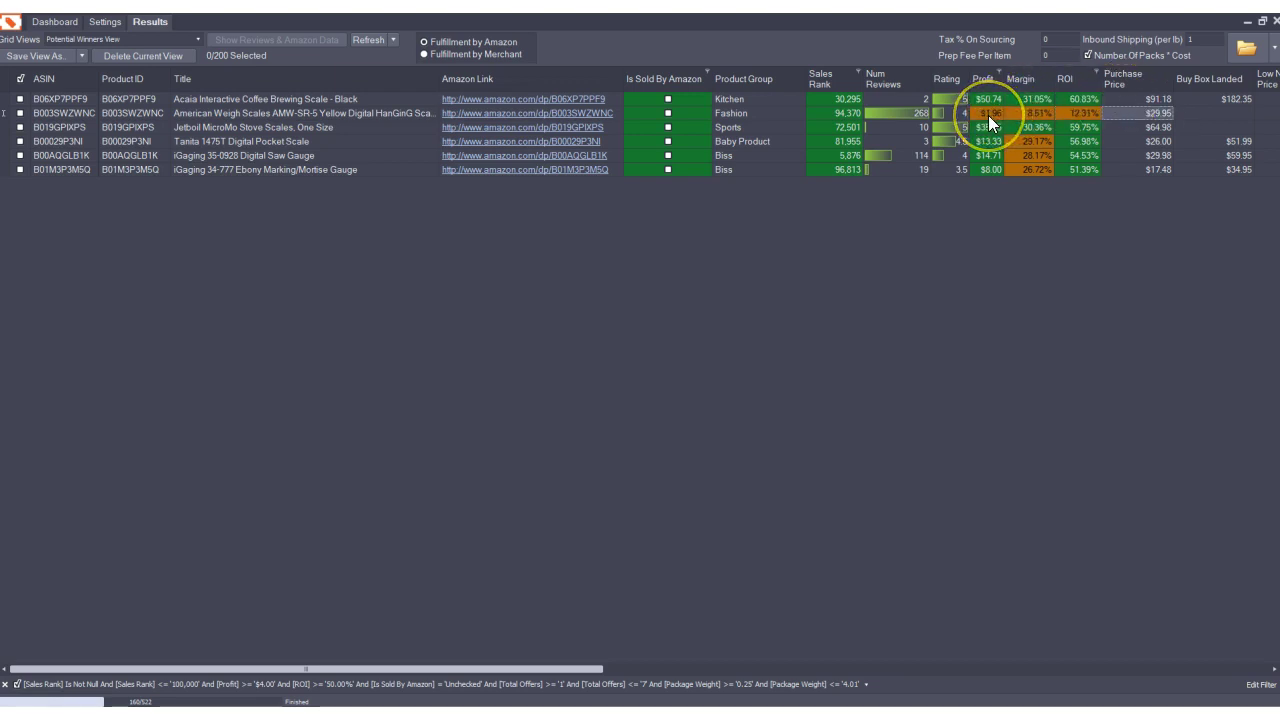
{"action": "mouse_move", "coordinate": [988, 115]}
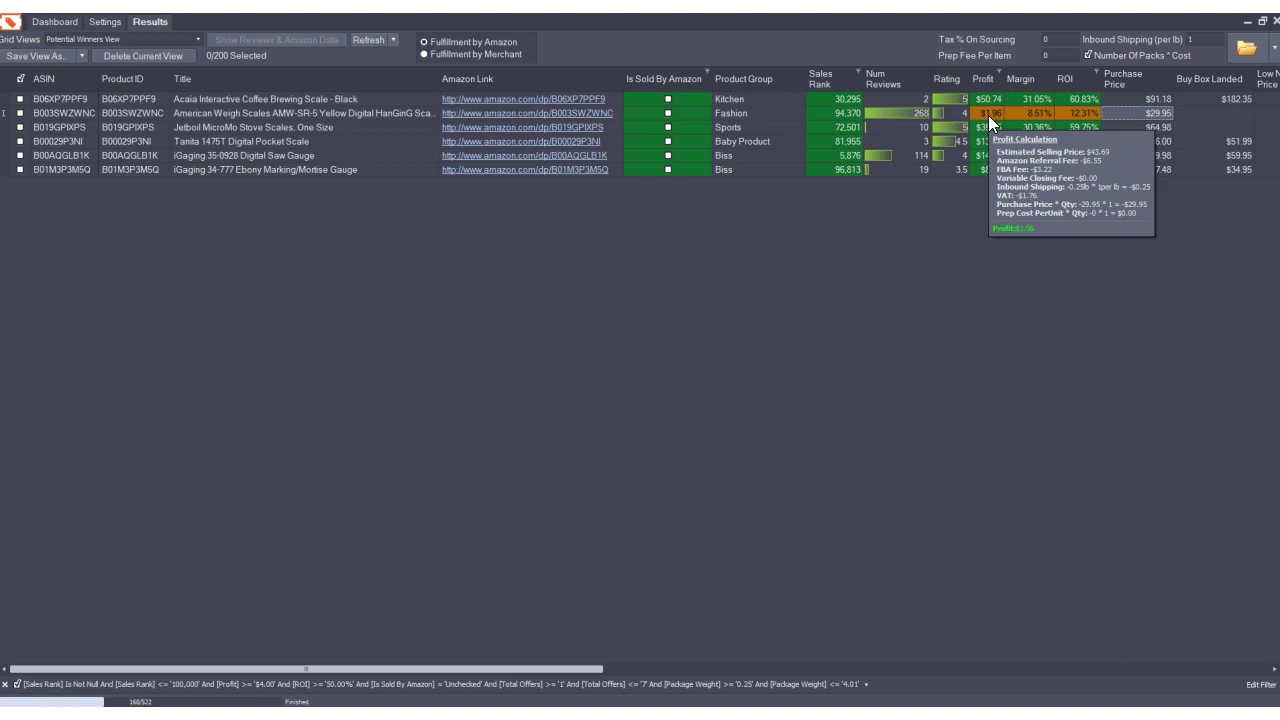
{"action": "mouse_move", "coordinate": [985, 128]}
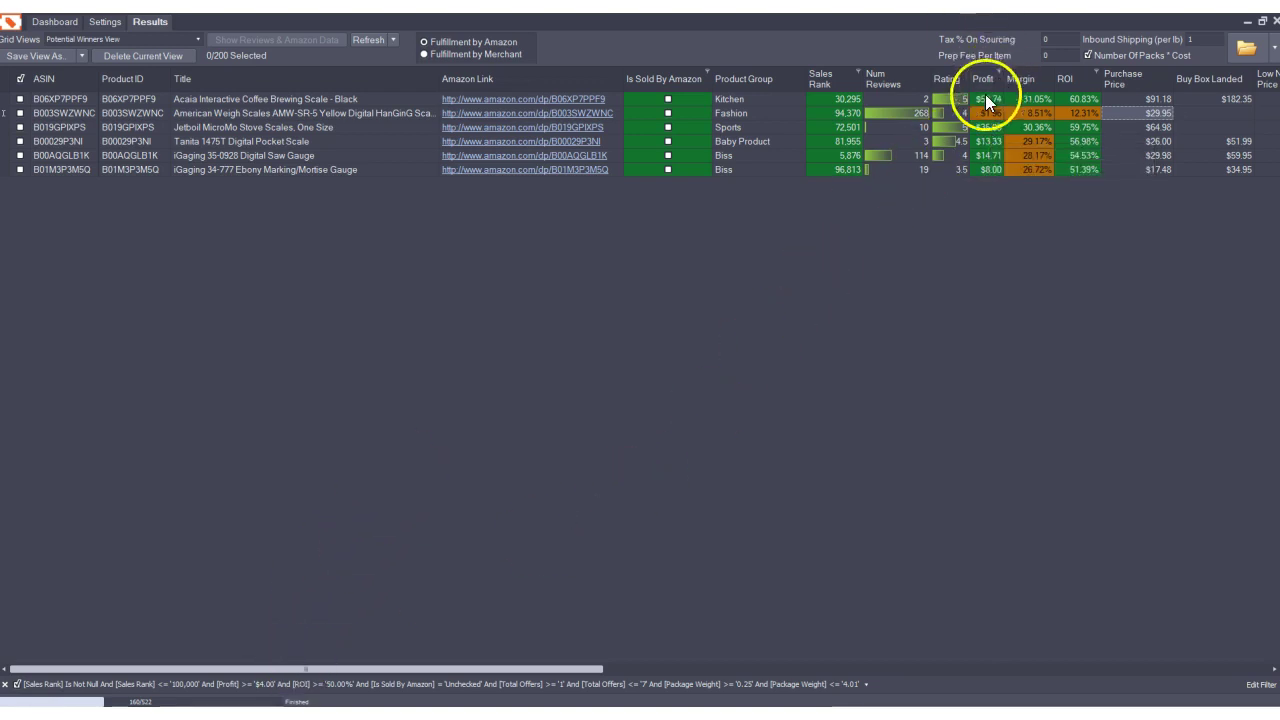
{"action": "mouse_move", "coordinate": [854, 112]}
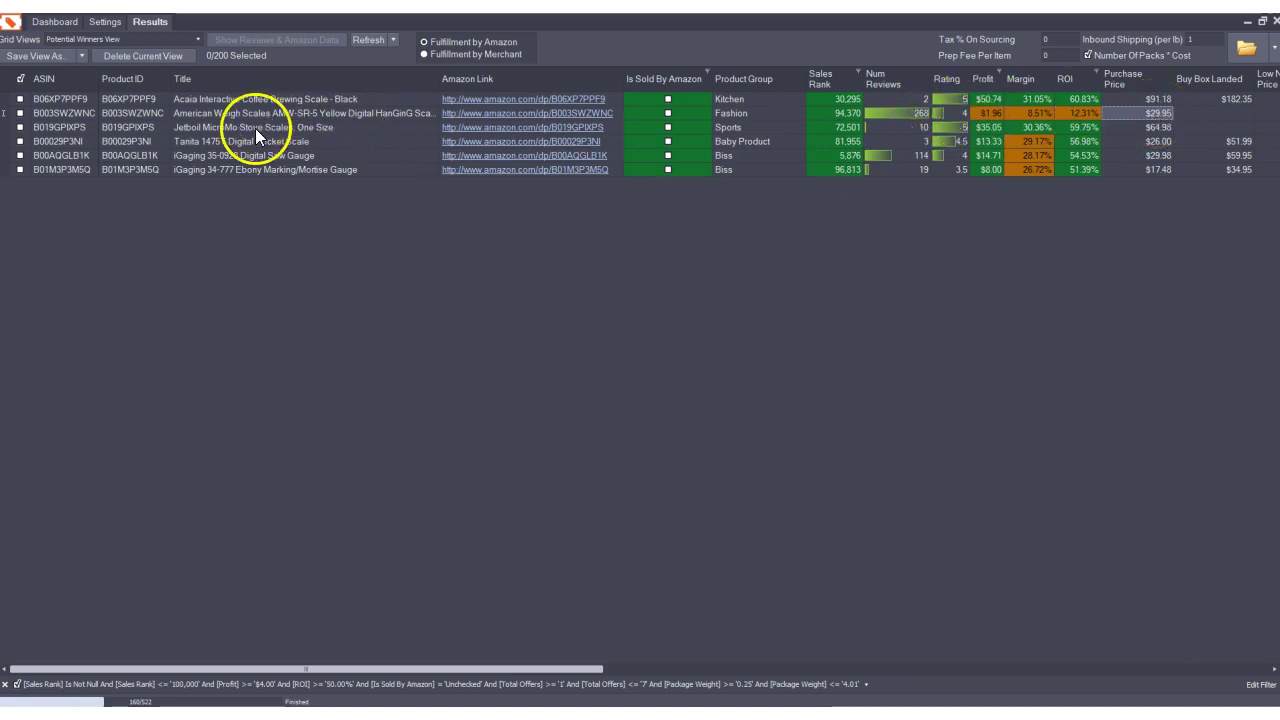
Open the Jetboil MicroMo Cooking System's Amazon listing and select its title
{"action": "left_click", "coordinate": [450, 141]}
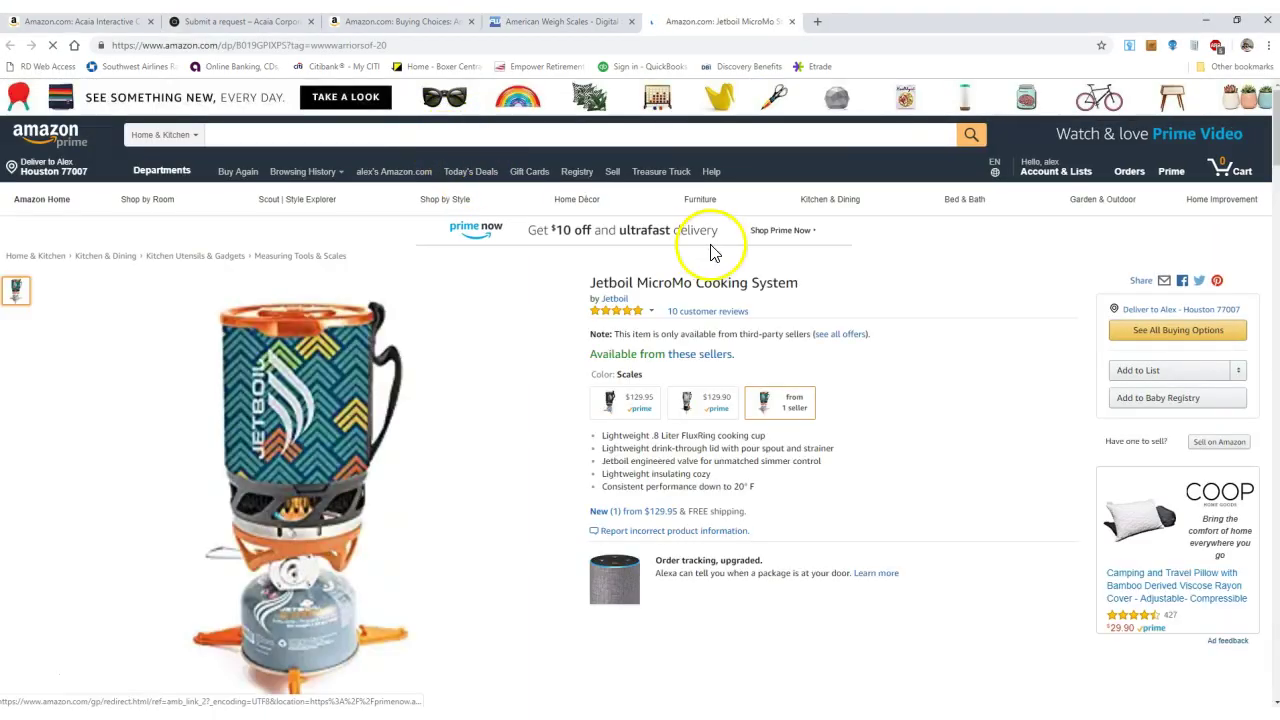
{"action": "scroll", "coordinate": [748, 229], "scroll_direction": "down", "scroll_amount": 1}
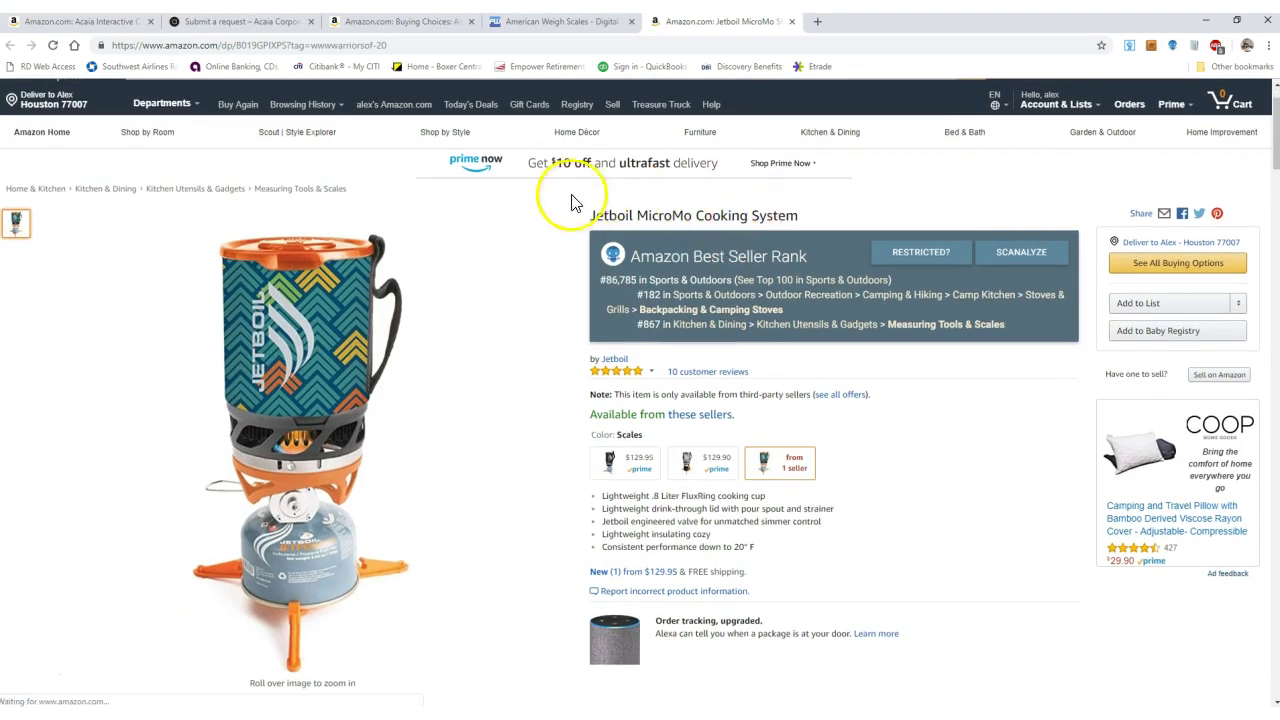
{"action": "left_click_drag", "start_coordinate": [589, 216], "coordinate": [799, 217]}
{"action": "right_click", "coordinate": [803, 216]}
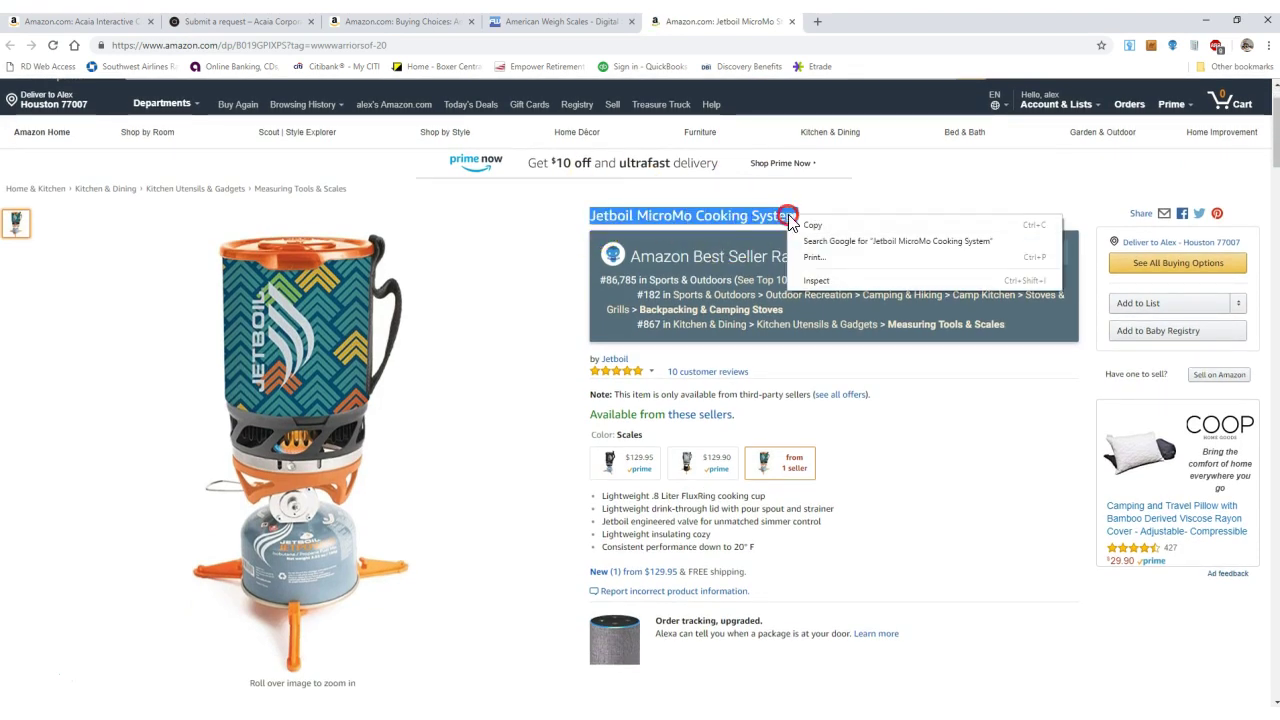
Search Google for the Jetboil title and browse the official Jetboil website
{"action": "left_click", "coordinate": [814, 222]}
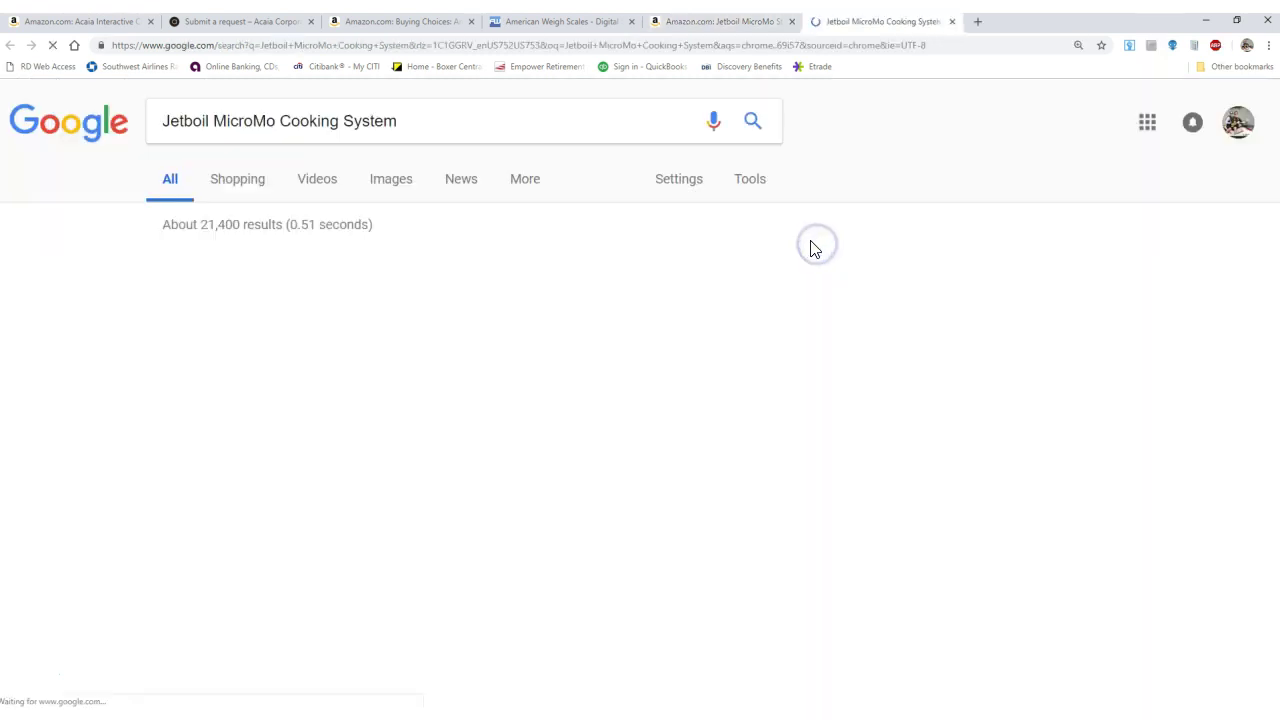
{"action": "left_click", "coordinate": [372, 275]}
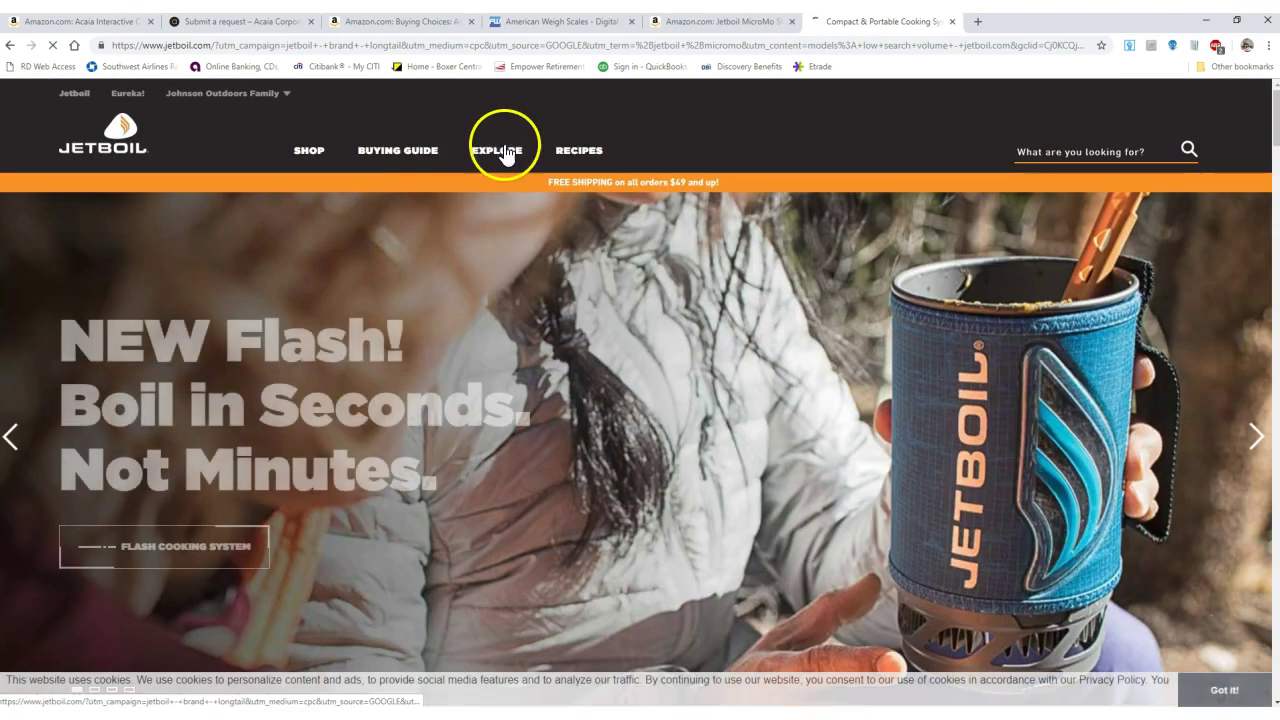
{"action": "scroll", "coordinate": [435, 250], "scroll_direction": "down", "scroll_amount": 5}
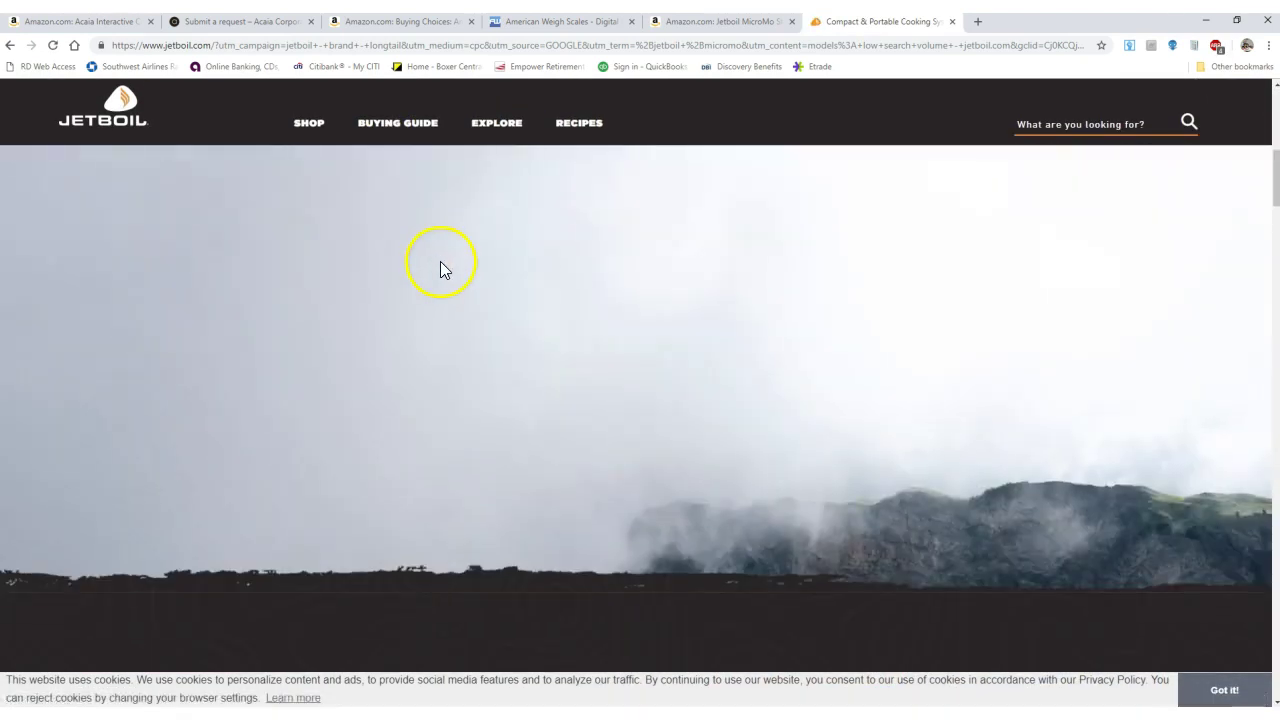
{"action": "scroll", "coordinate": [484, 277], "scroll_direction": "down", "scroll_amount": 10}
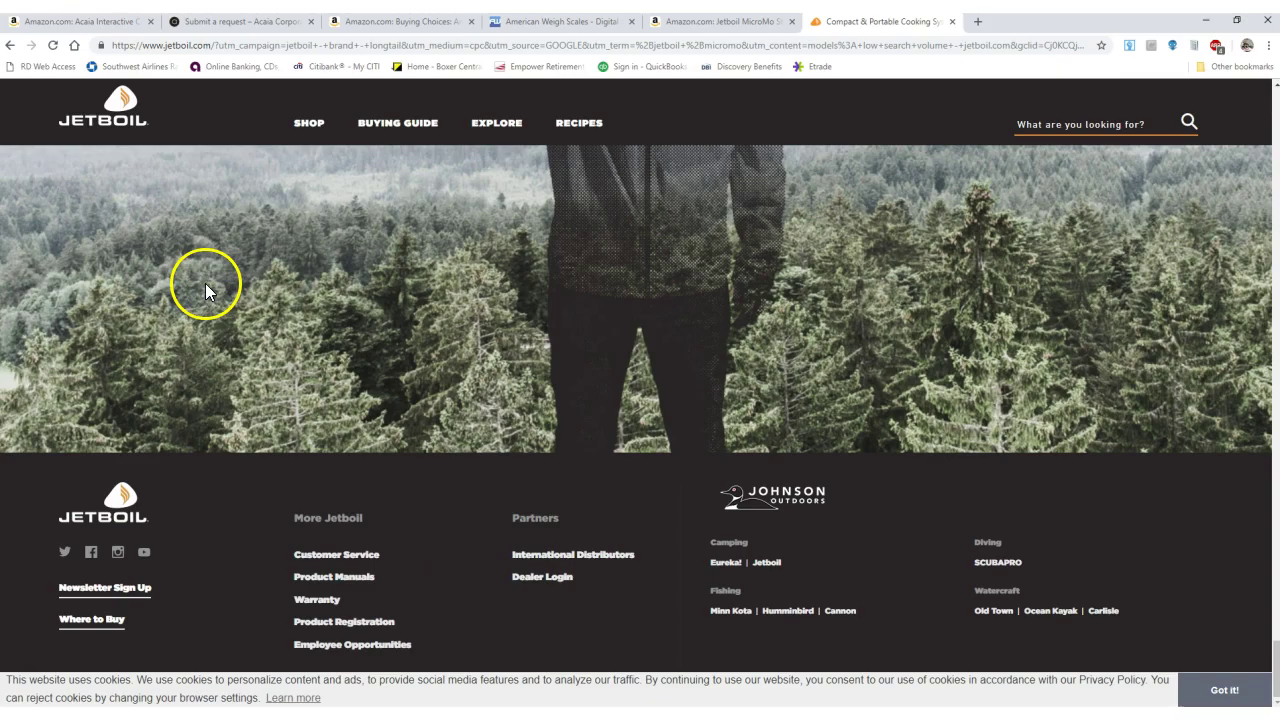
Return to AMZ Analyzer and open the iGaging 35-0928 Digital Saw Gauge's Amazon listing
{"action": "left_click", "coordinate": [1205, 20]}
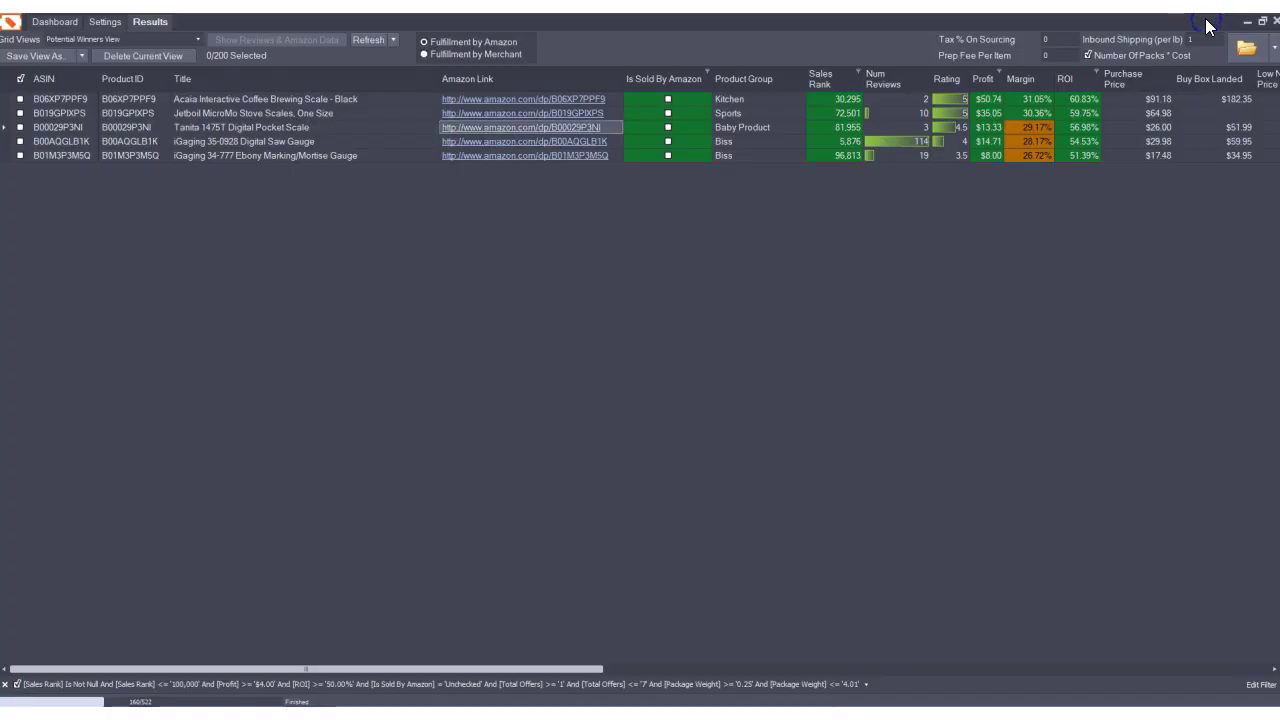
{"action": "mouse_move", "coordinate": [845, 128]}
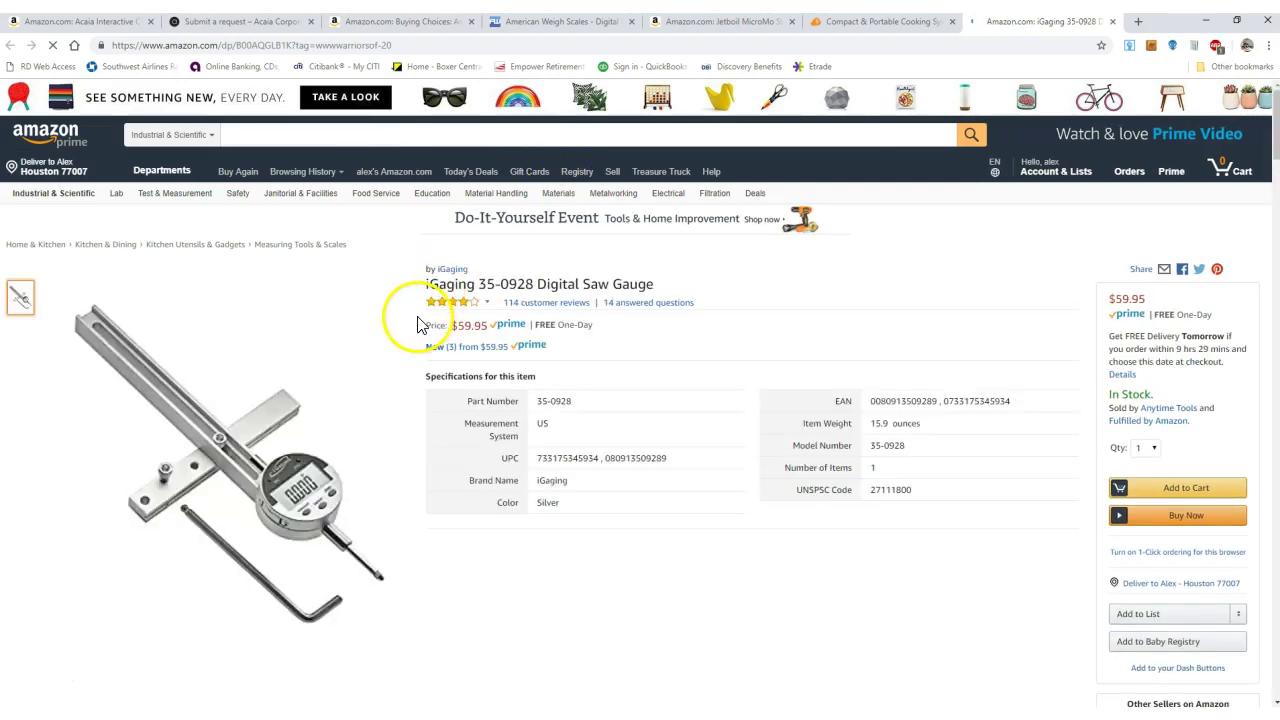
Put away the iGaging 35-0928 page to view the five-product Results grid
{"action": "left_click", "coordinate": [1207, 21]}
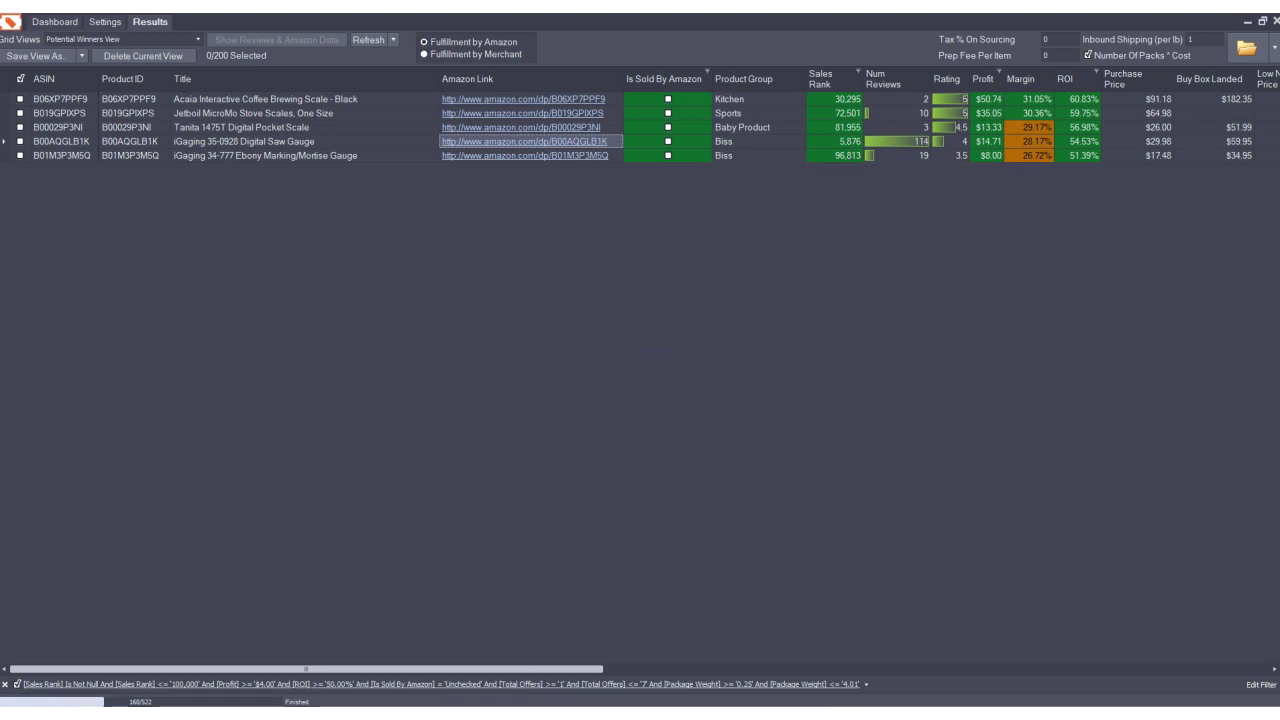
Scroll across the Results grid and reopen the iGaging 35-0928 Saw Gauge's Amazon page
{"action": "left_click_drag", "start_coordinate": [523, 670], "coordinate": [1088, 688]}
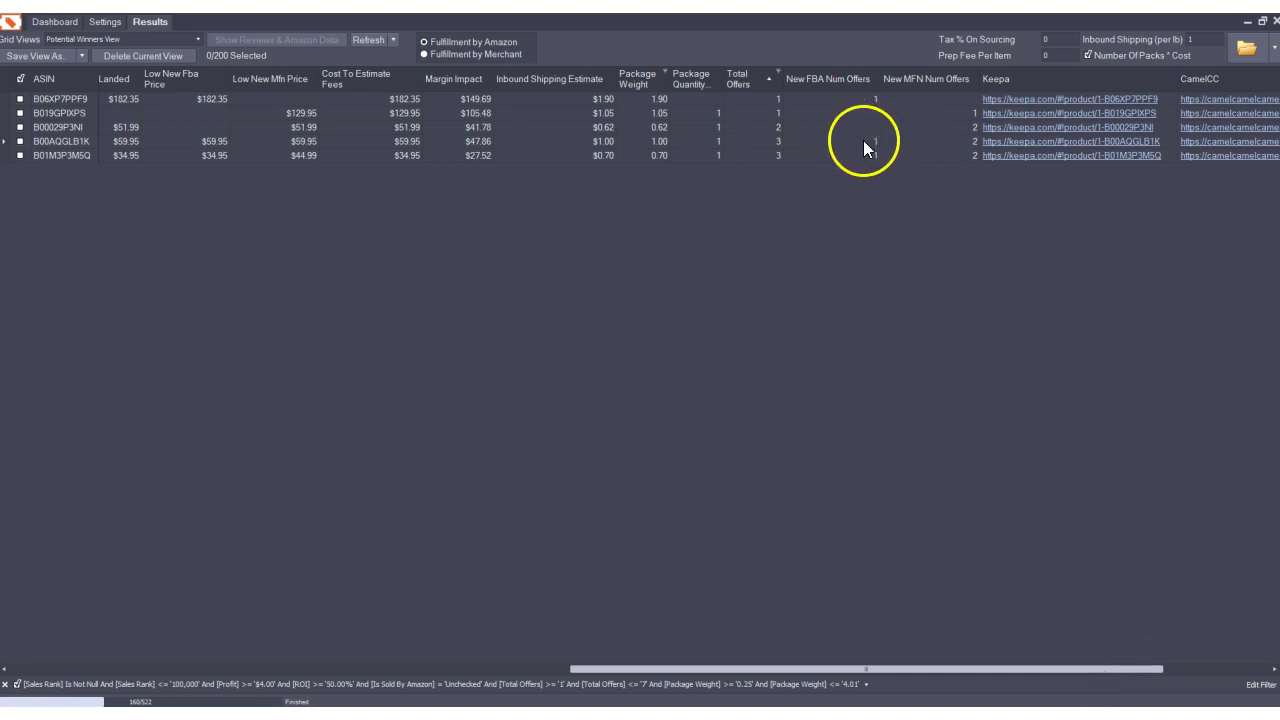
{"action": "left_click_drag", "start_coordinate": [978, 669], "coordinate": [241, 576]}
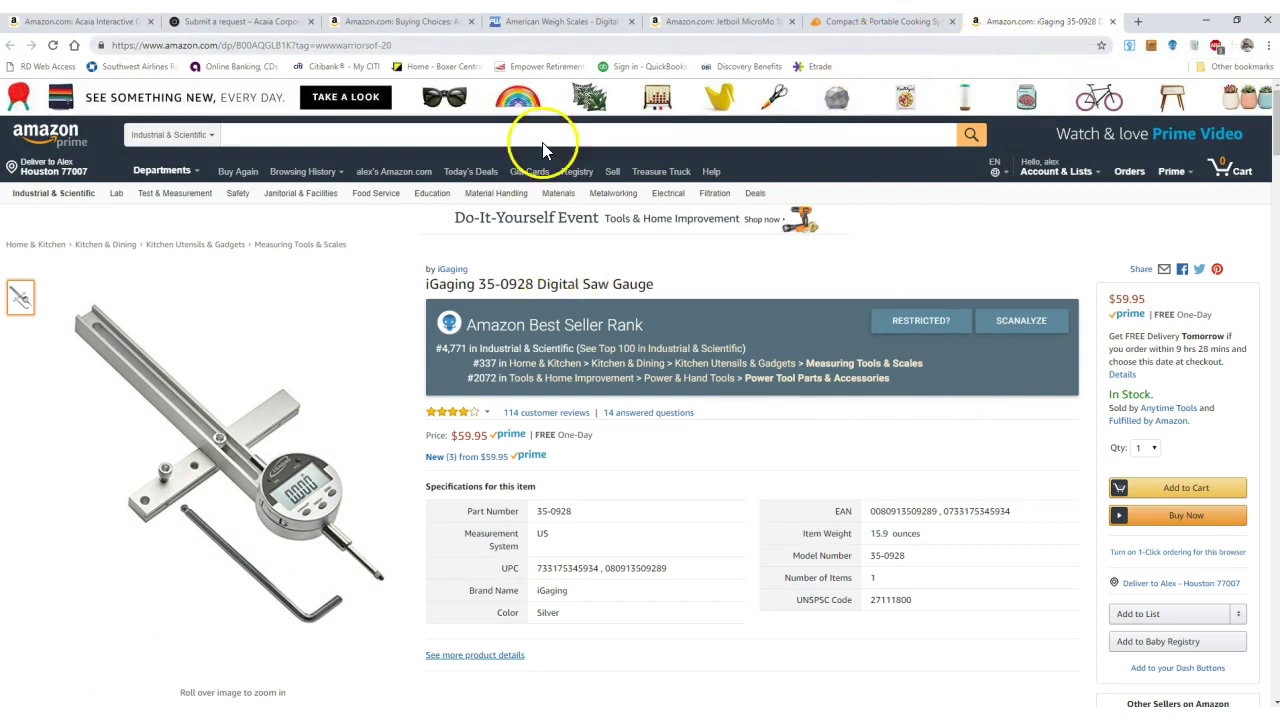
Search Google for the brand 'iGaging' from the product title and open igaging.com
{"action": "left_click_drag", "start_coordinate": [431, 288], "coordinate": [470, 286]}
{"action": "right_click", "coordinate": [470, 286]}
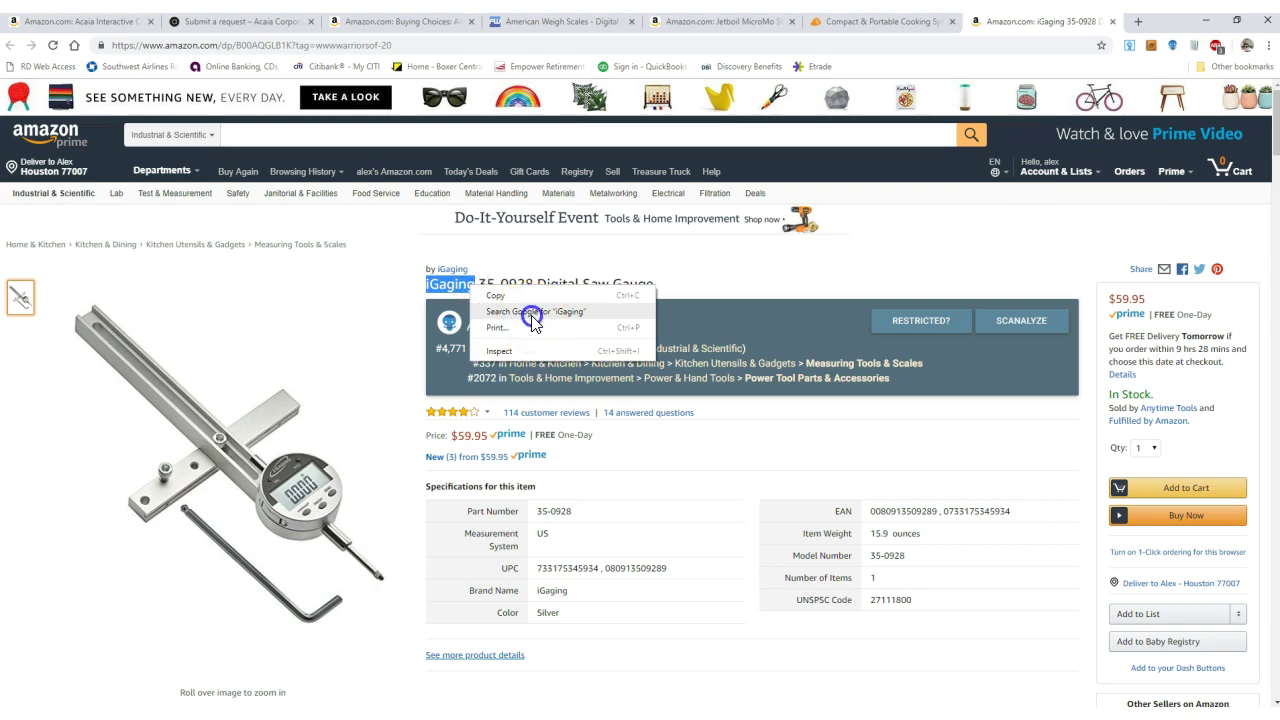
{"action": "left_click", "coordinate": [533, 318]}
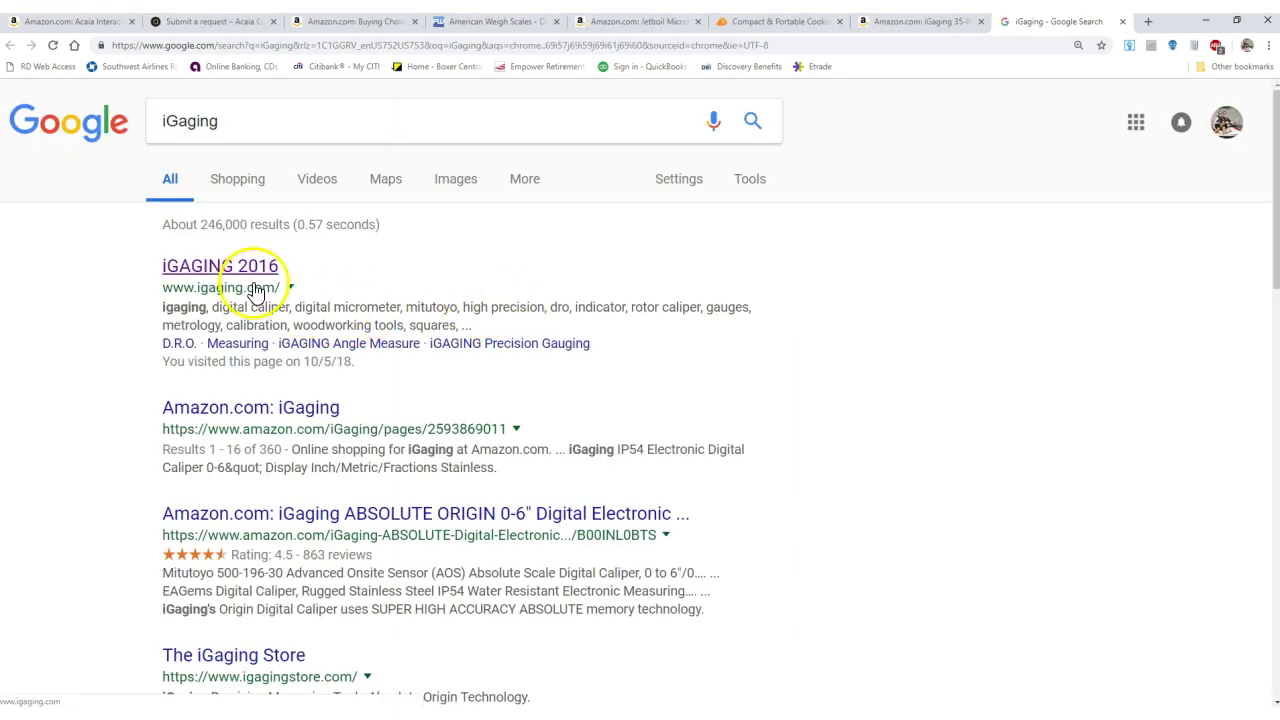
{"action": "left_click", "coordinate": [243, 272]}
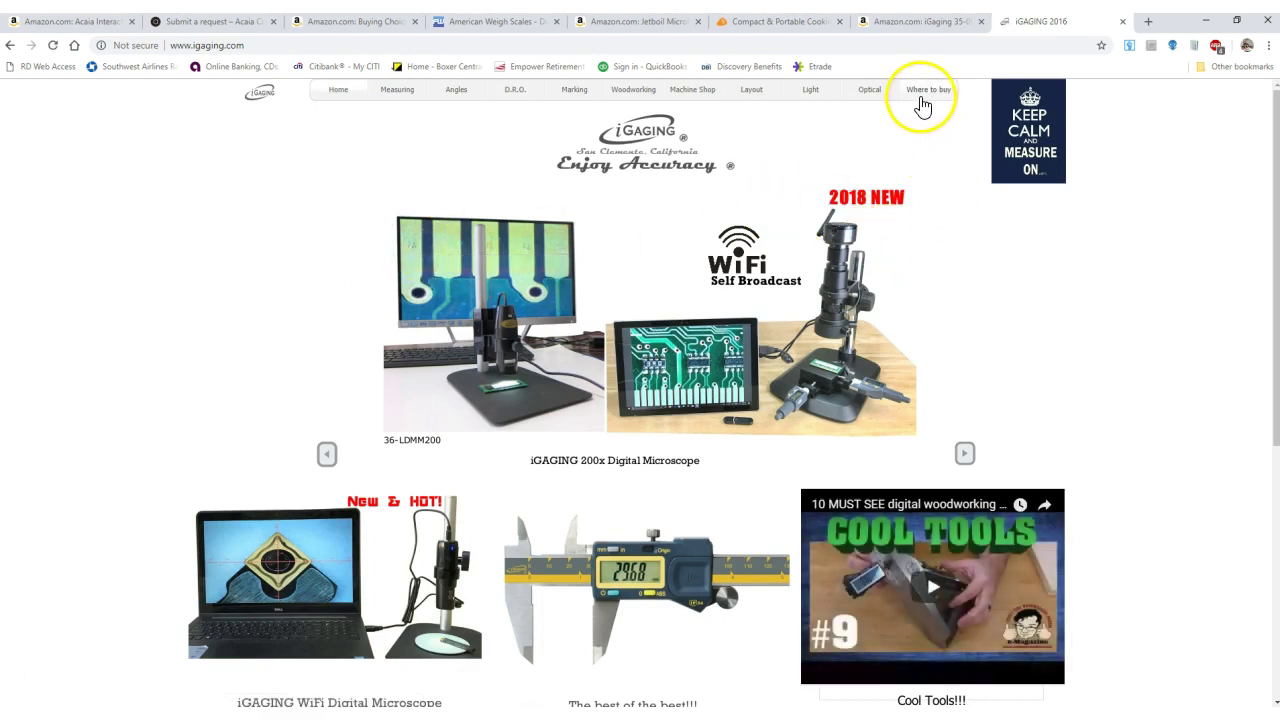
Go to the iGaging Contact us page showing address, phone and email
{"action": "scroll", "coordinate": [887, 355], "scroll_direction": "down", "scroll_amount": 5}
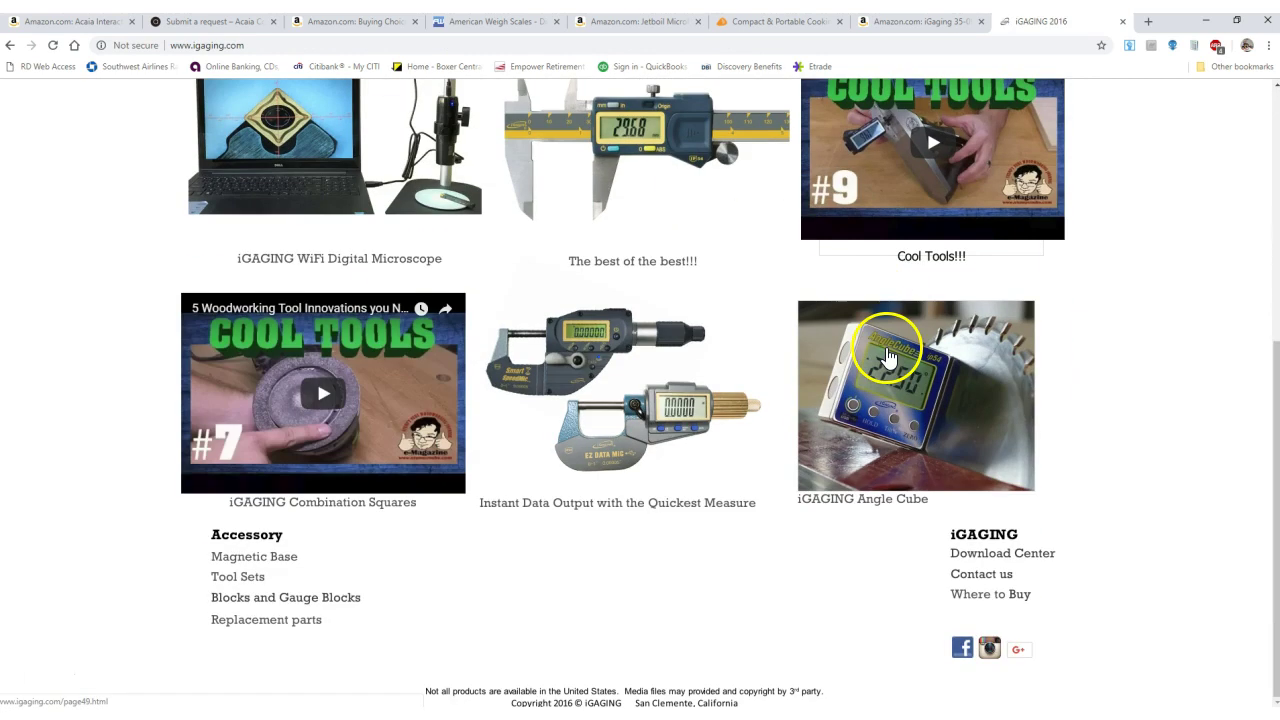
{"action": "left_click", "coordinate": [988, 576]}
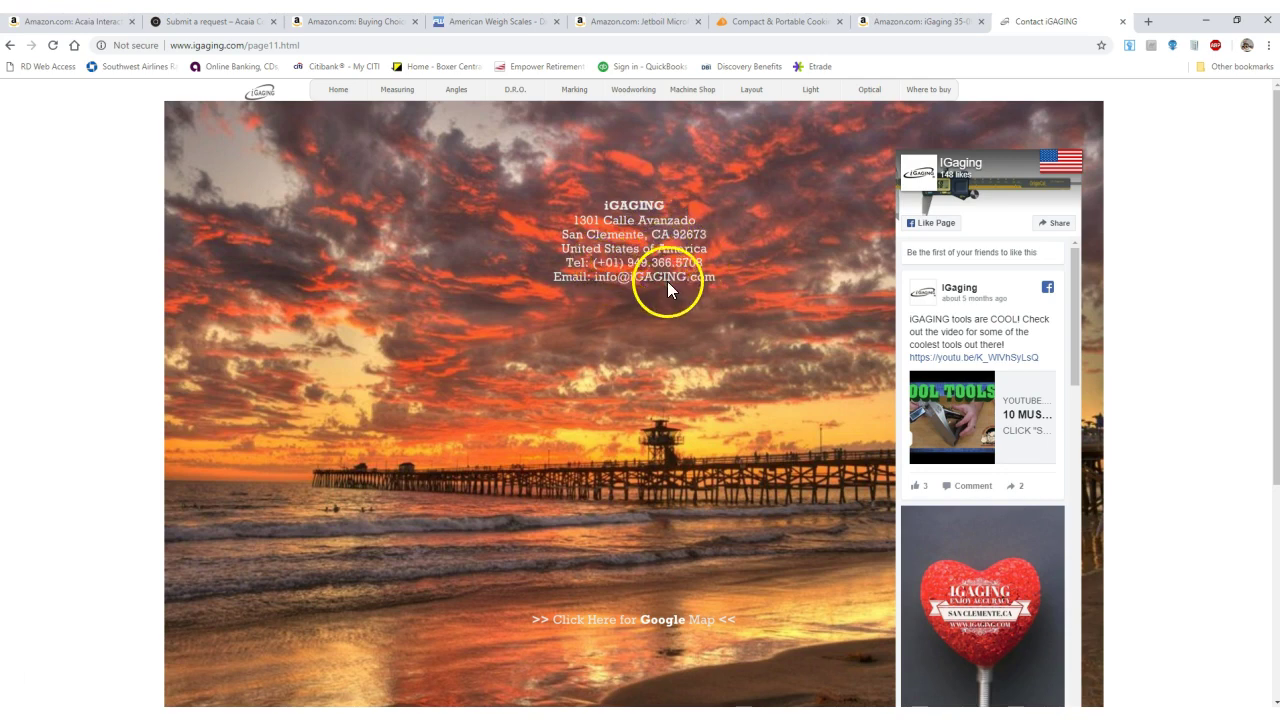
{"action": "scroll", "coordinate": [670, 285], "scroll_direction": "down", "scroll_amount": 3}
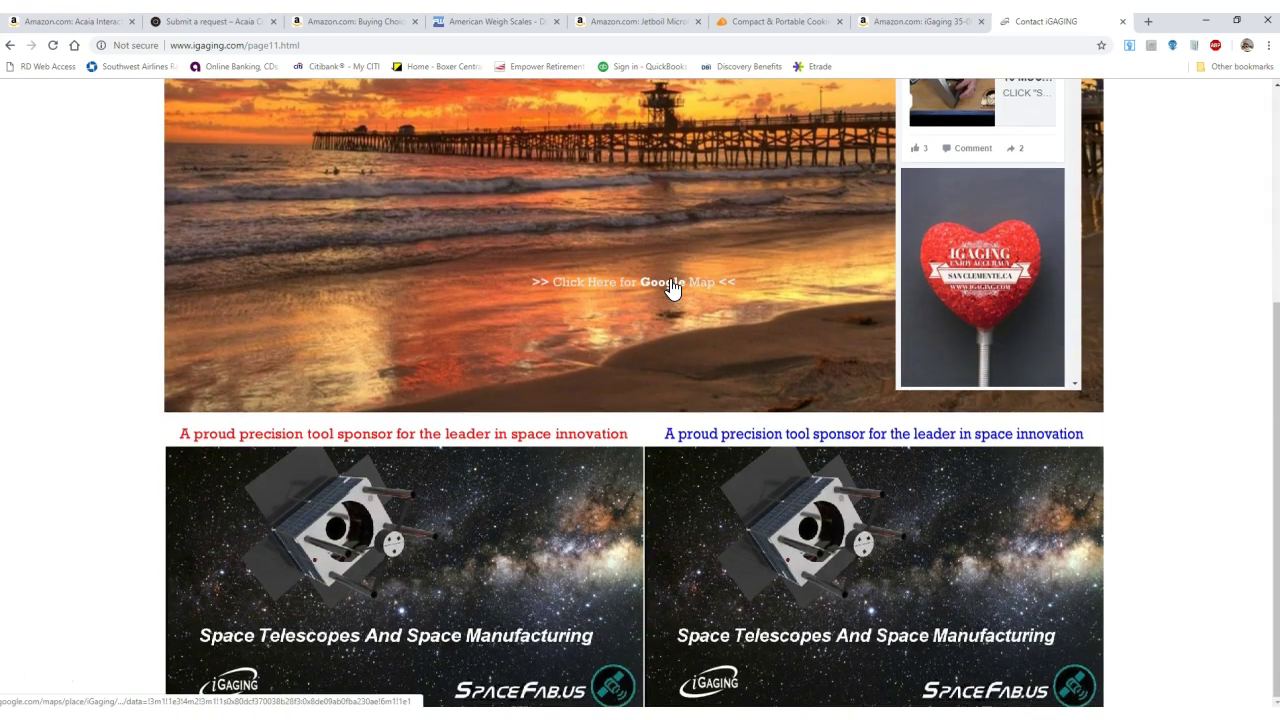
{"action": "scroll", "coordinate": [670, 287], "scroll_direction": "up", "scroll_amount": 3}
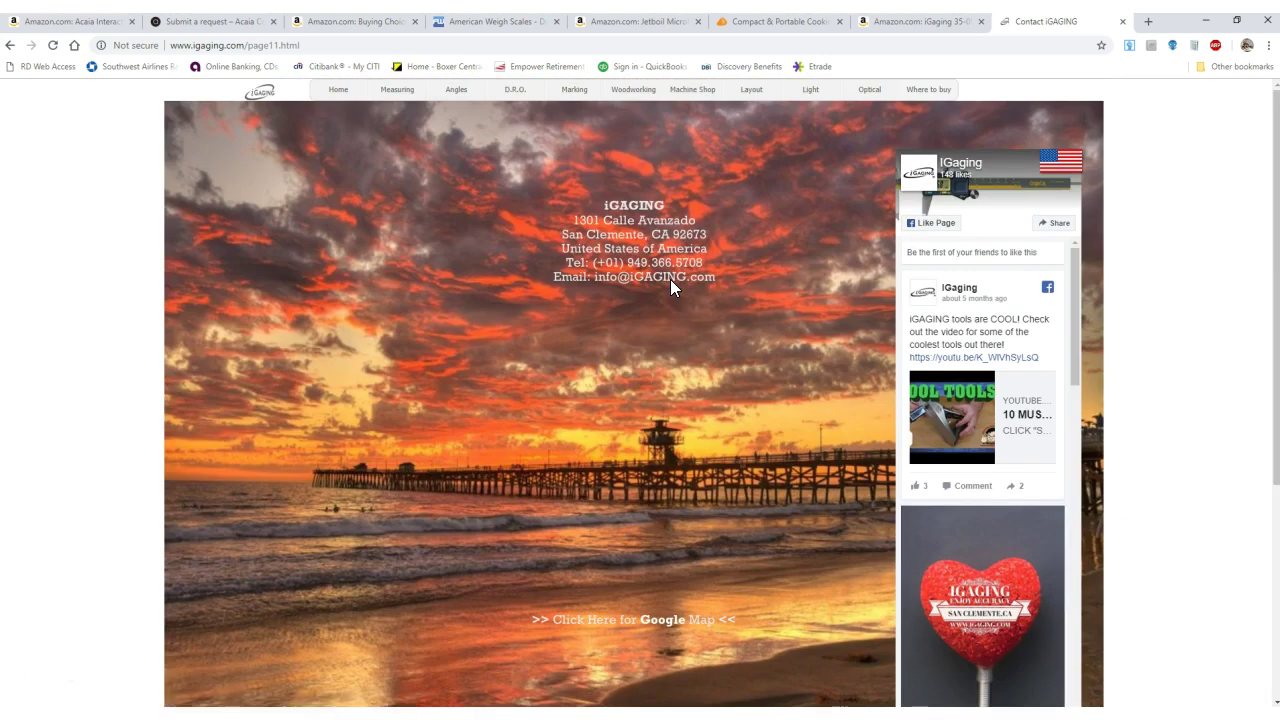
Return to the Amazon iGaging 35-0928 Digital Saw Gauge listing and zoom into its product photo
{"action": "left_click", "coordinate": [895, 22]}
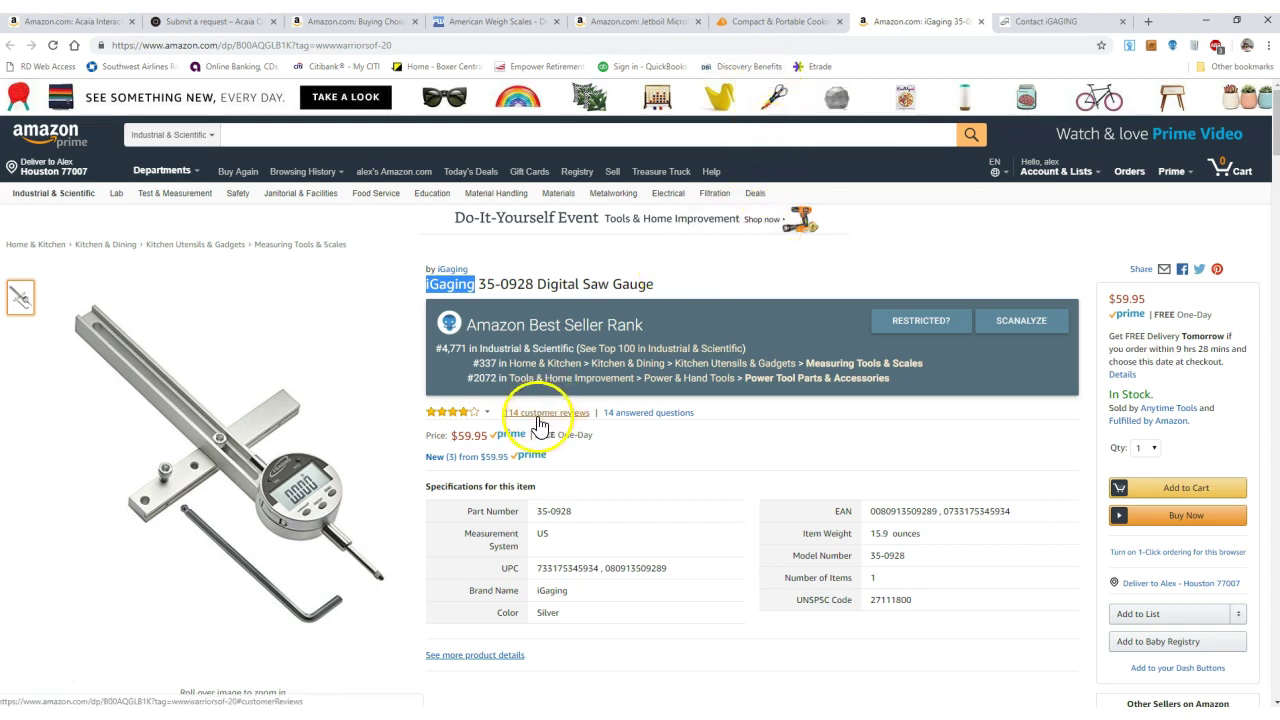
{"action": "mouse_move", "coordinate": [353, 492]}
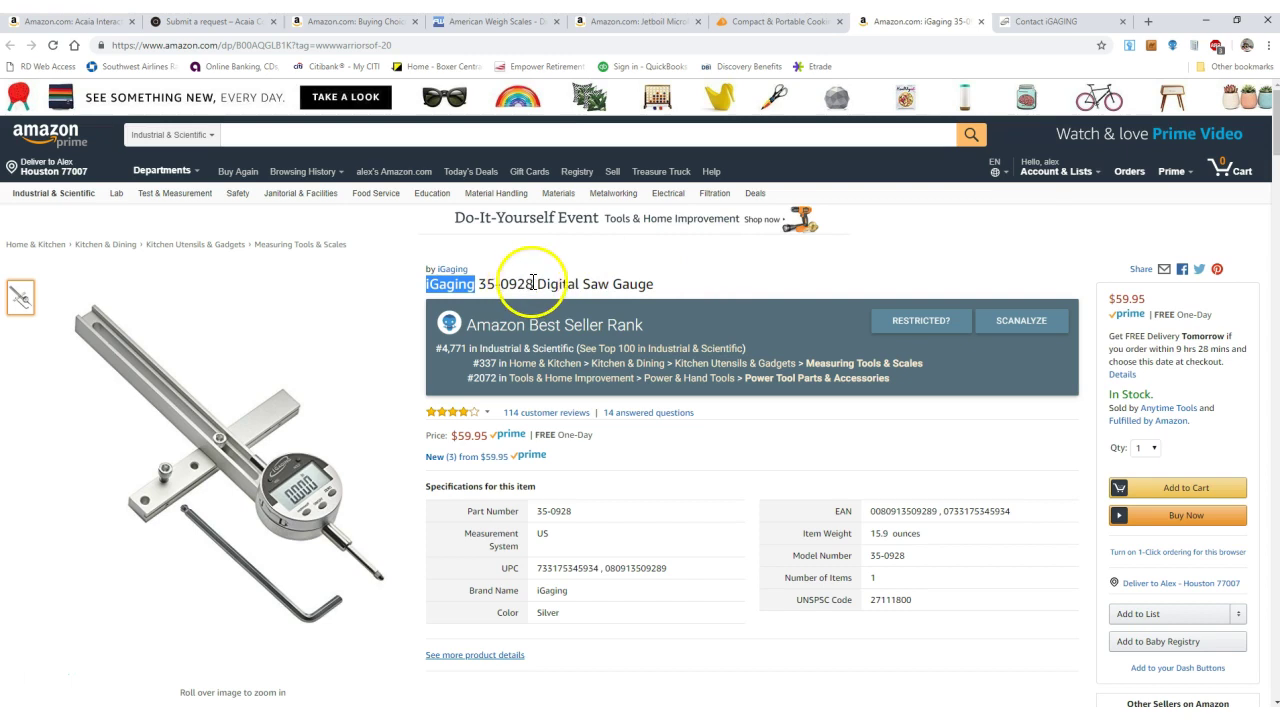
{"action": "scroll", "coordinate": [555, 300], "scroll_direction": "down", "scroll_amount": 1}
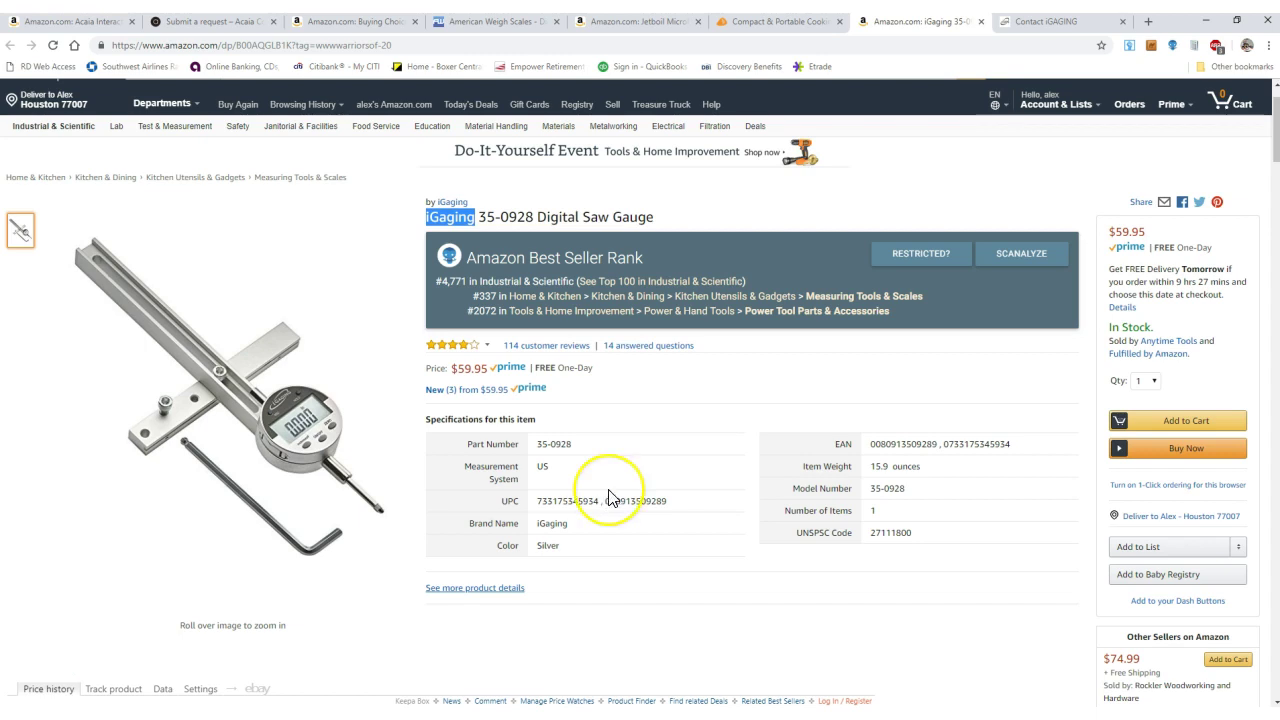
{"action": "mouse_move", "coordinate": [383, 314]}
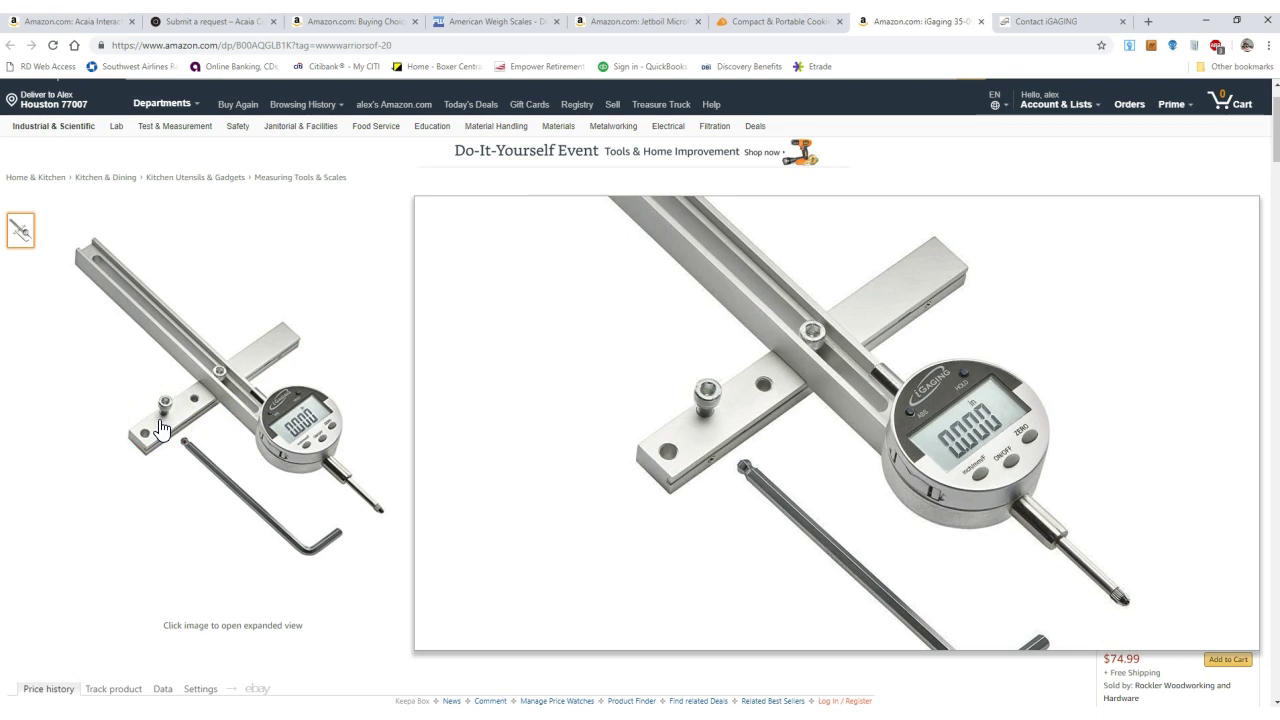
{"action": "left_click", "coordinate": [160, 432]}
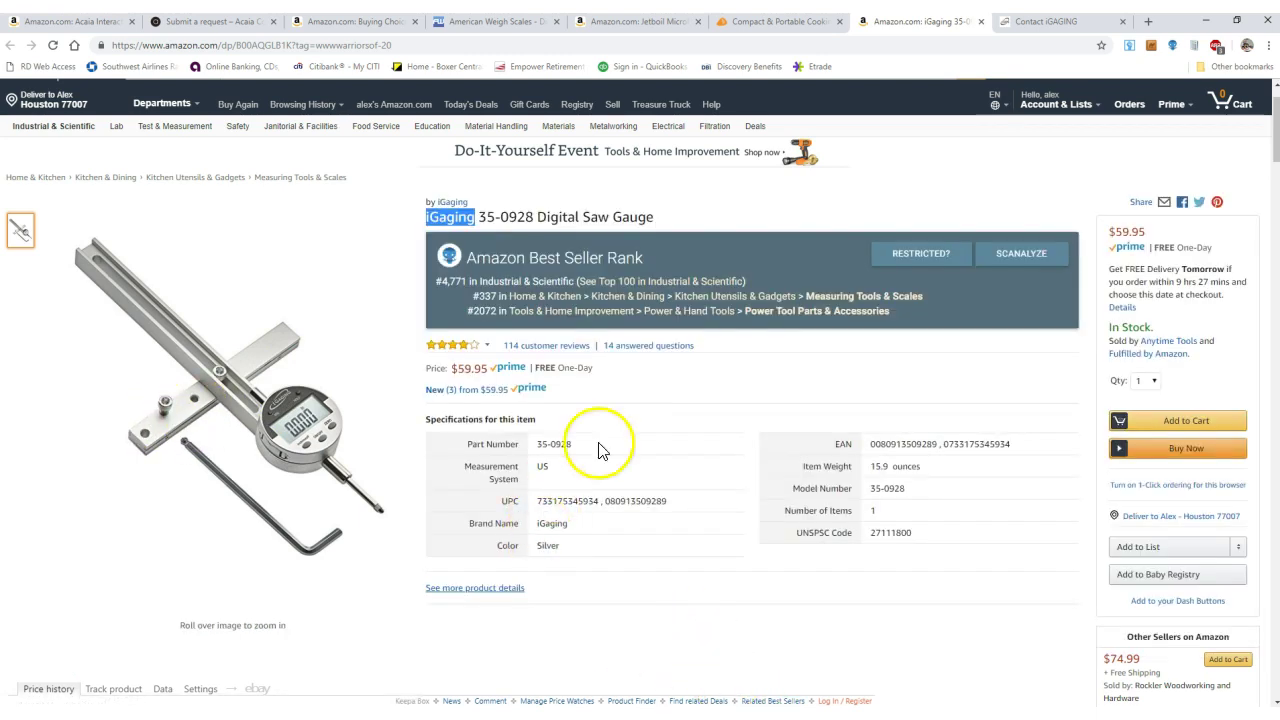
Back in the Results grid, scroll right and select the iGaging saw gauge's $29.98 Purchase Price cell
{"action": "left_click", "coordinate": [1208, 21]}
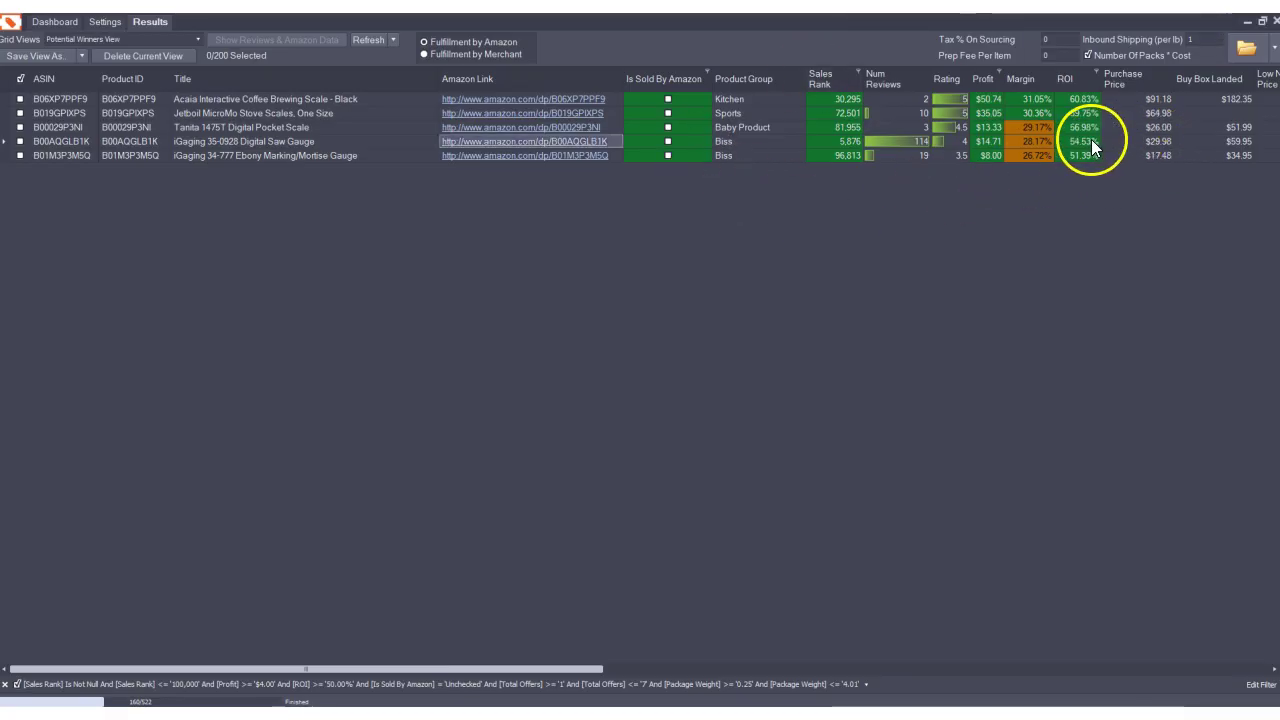
{"action": "left_click_drag", "start_coordinate": [588, 668], "coordinate": [746, 668]}
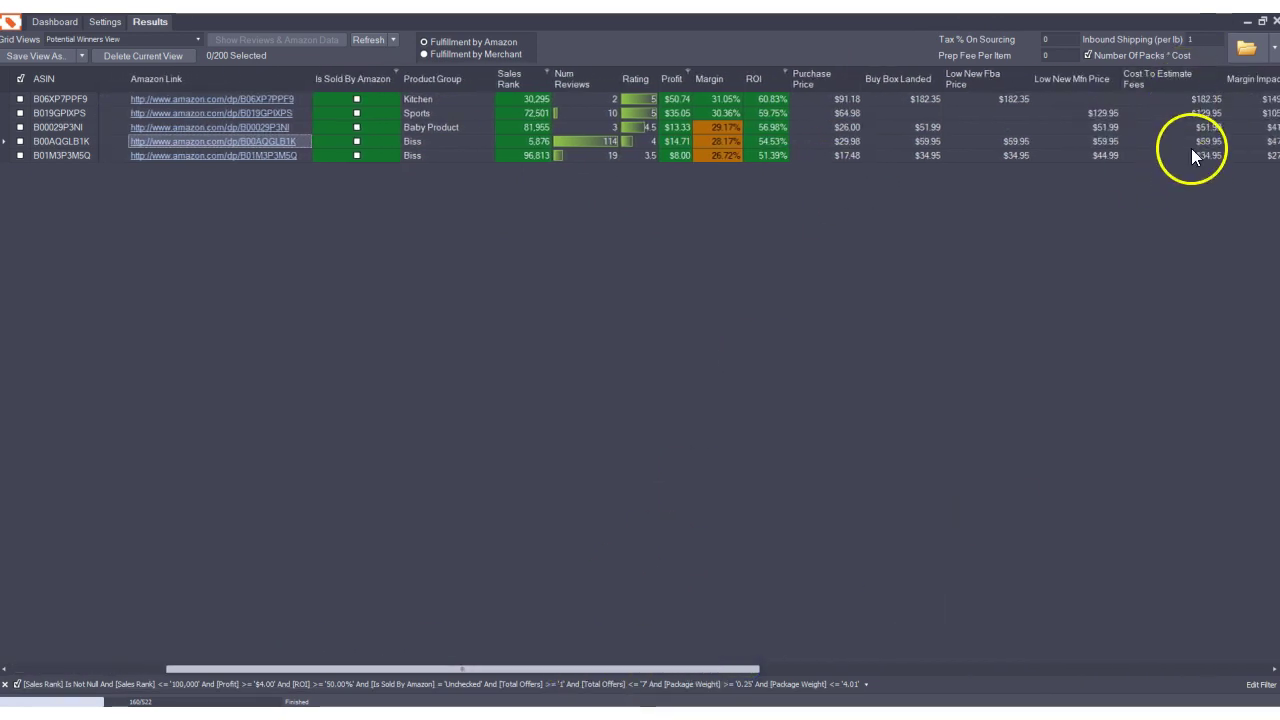
{"action": "left_click", "coordinate": [845, 155]}
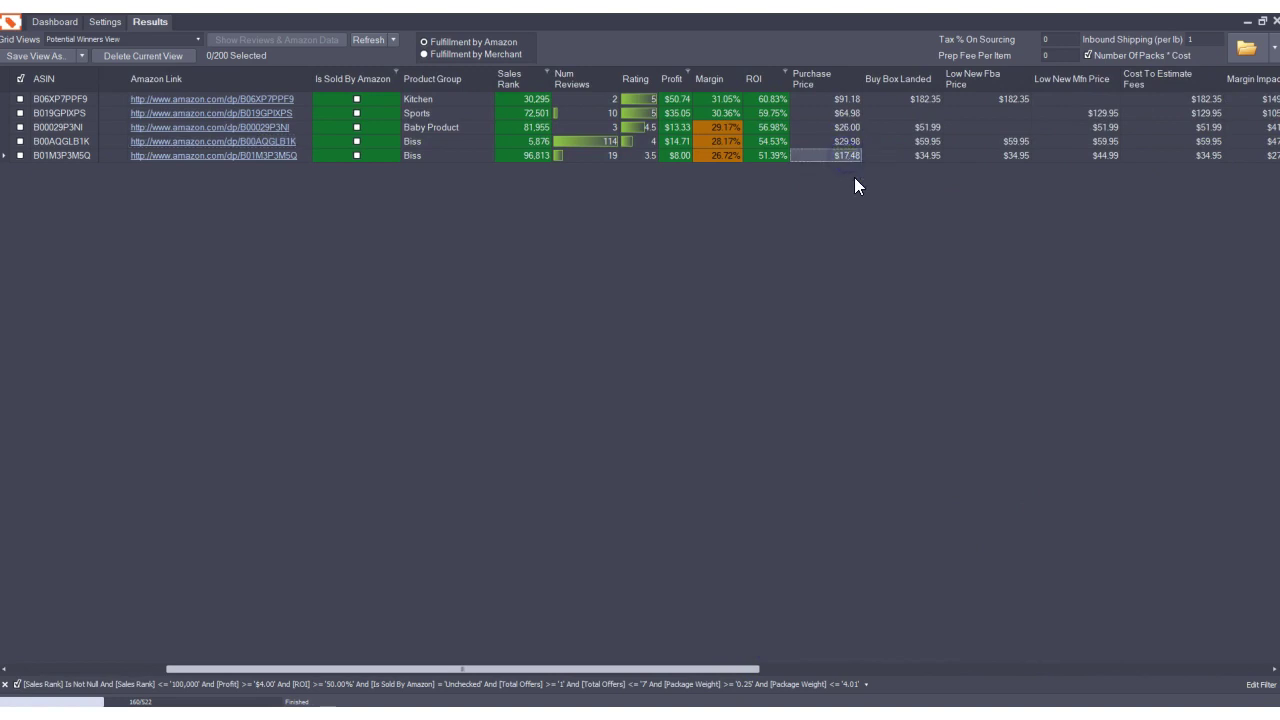
{"action": "left_click", "coordinate": [848, 141]}
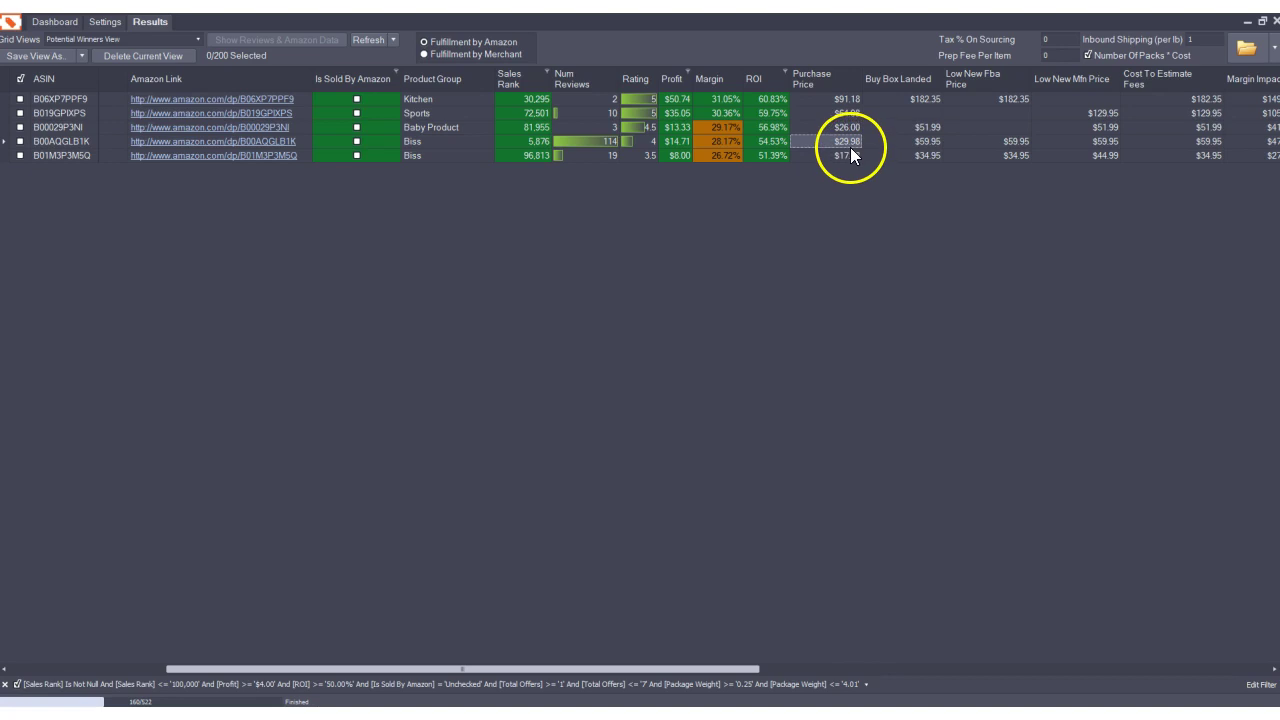
Change the B00AQGLB1K purchase price from $29.98 to 32, giving $12.69 profit and 45.04% ROI
{"action": "left_click", "coordinate": [847, 142]}
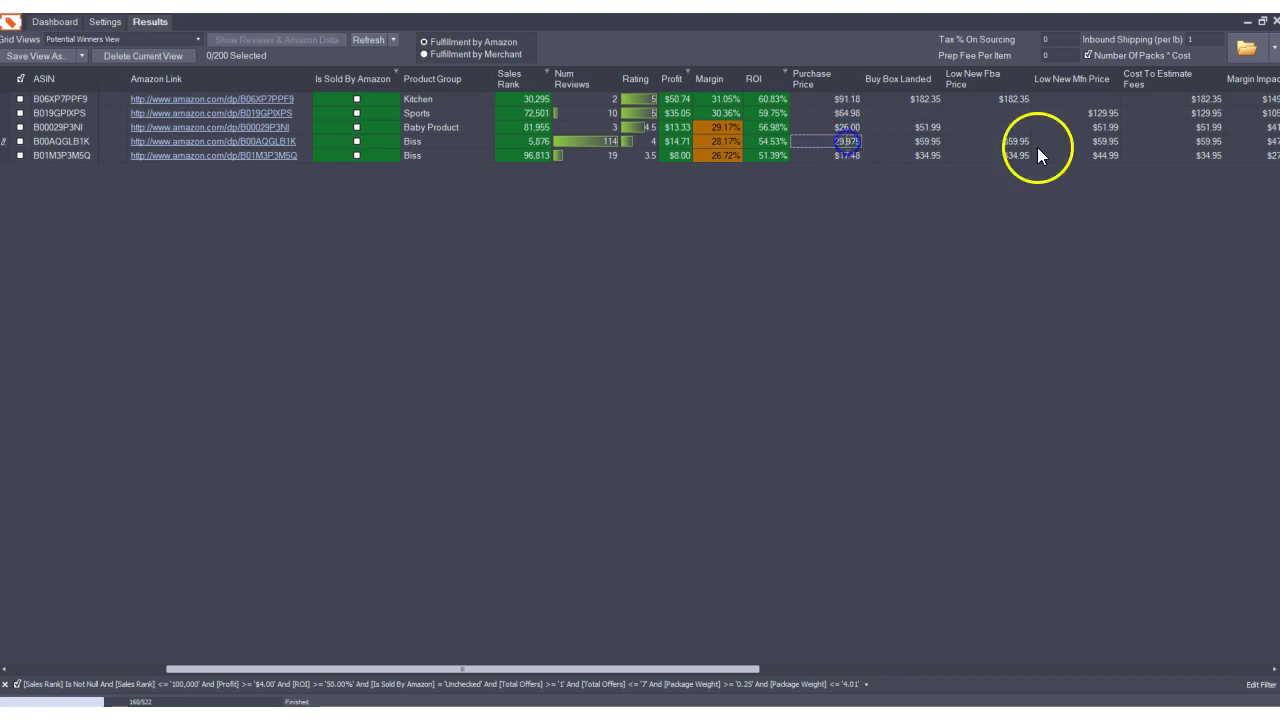
{"action": "type", "text": "32"}
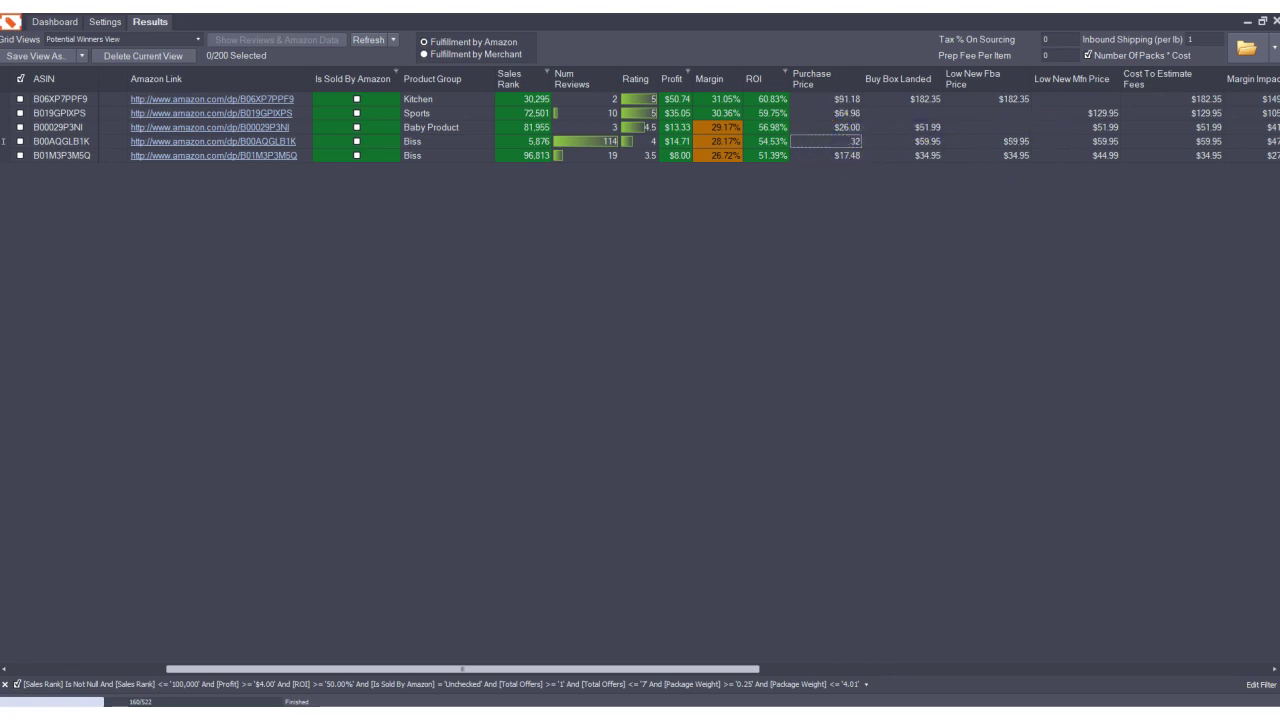
{"action": "key", "text": "Return"}
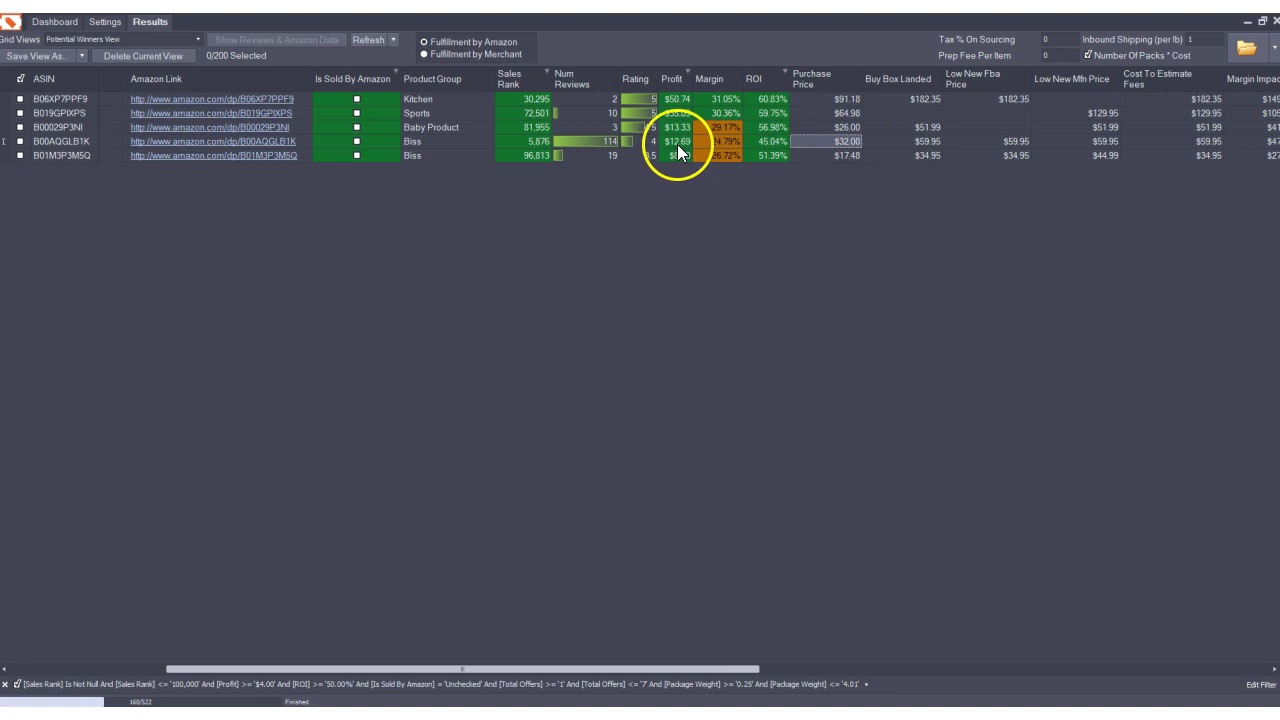
{"action": "mouse_move", "coordinate": [677, 144]}
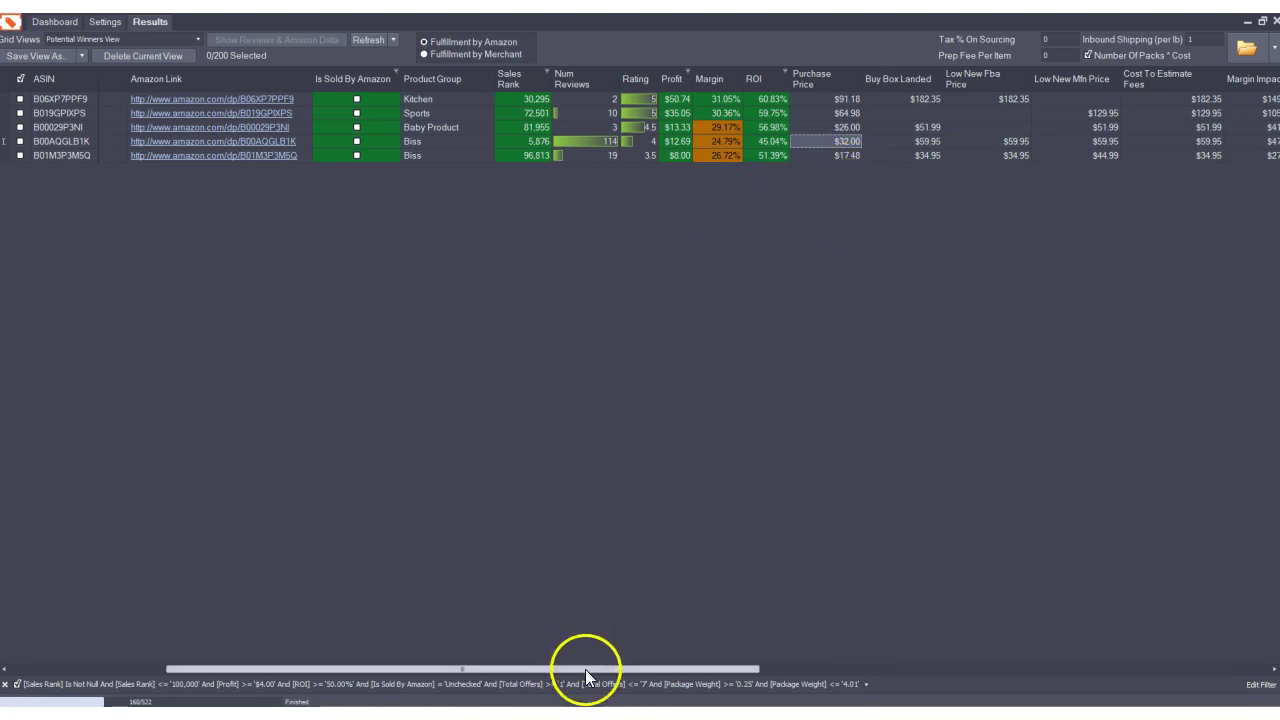
{"action": "left_click_drag", "start_coordinate": [586, 669], "coordinate": [354, 634]}
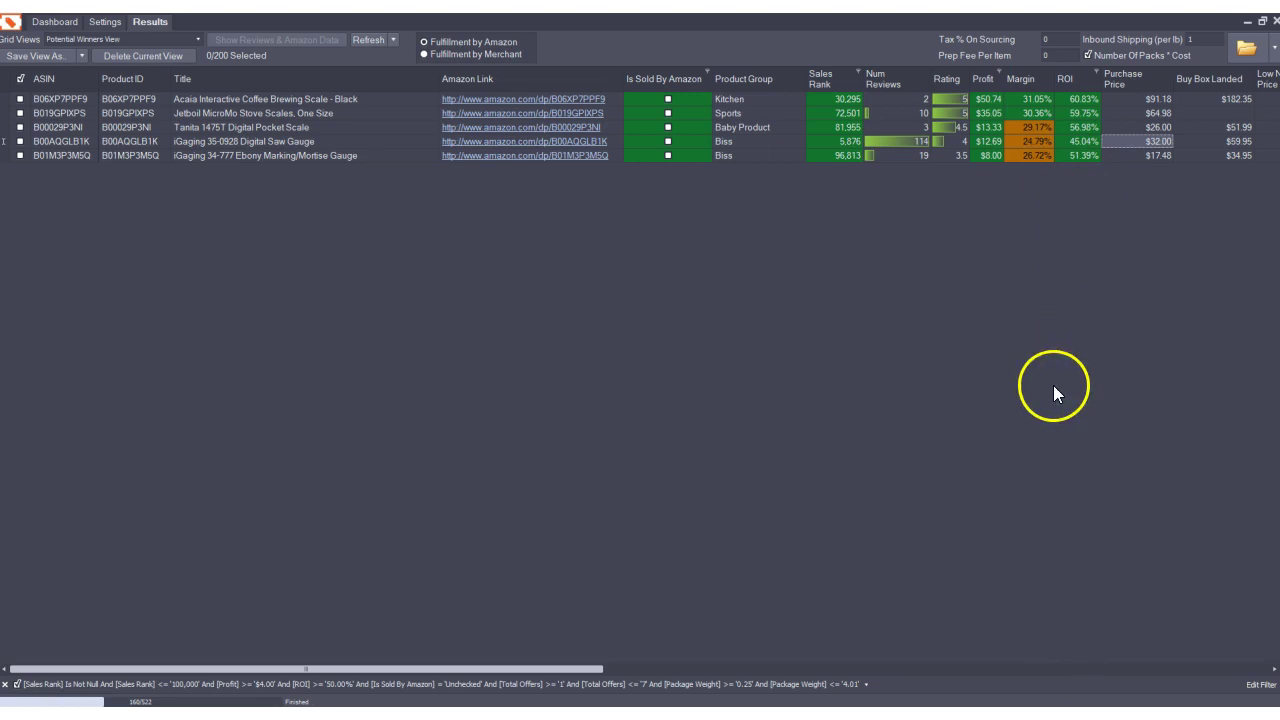
{"action": "left_click_drag", "start_coordinate": [597, 668], "coordinate": [1224, 697]}
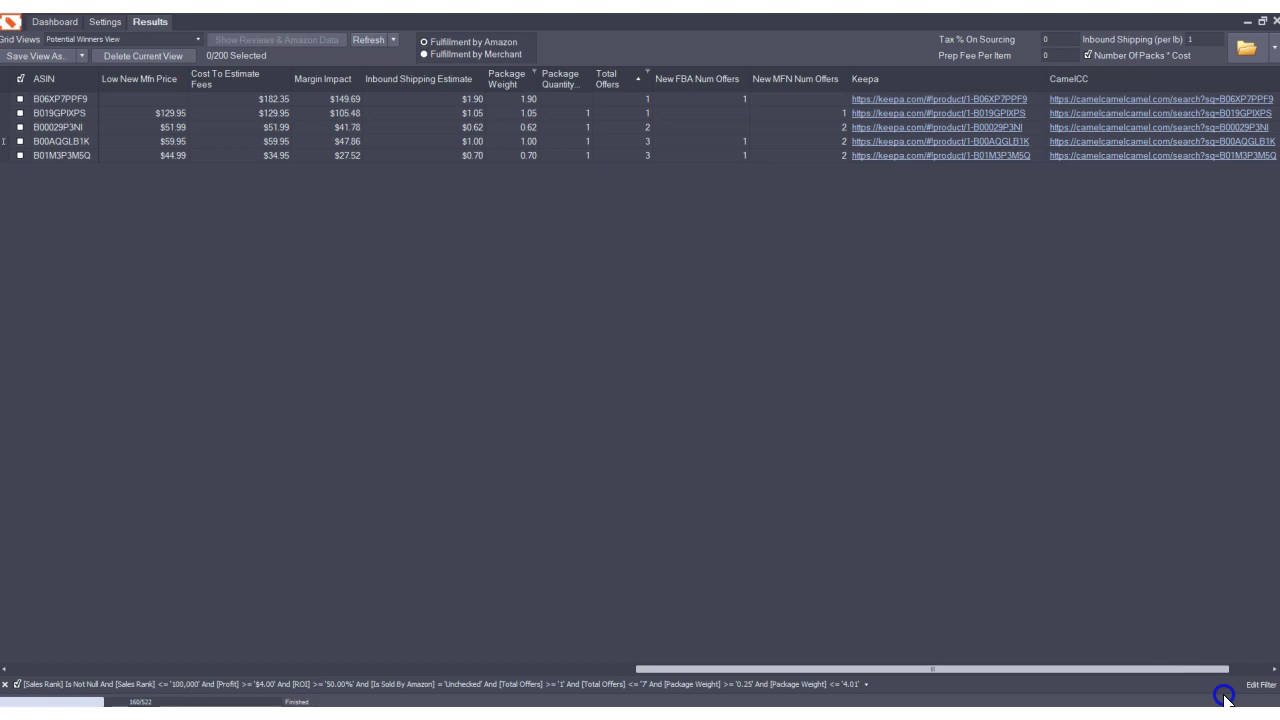
{"action": "left_click_drag", "start_coordinate": [1224, 697], "coordinate": [471, 634]}
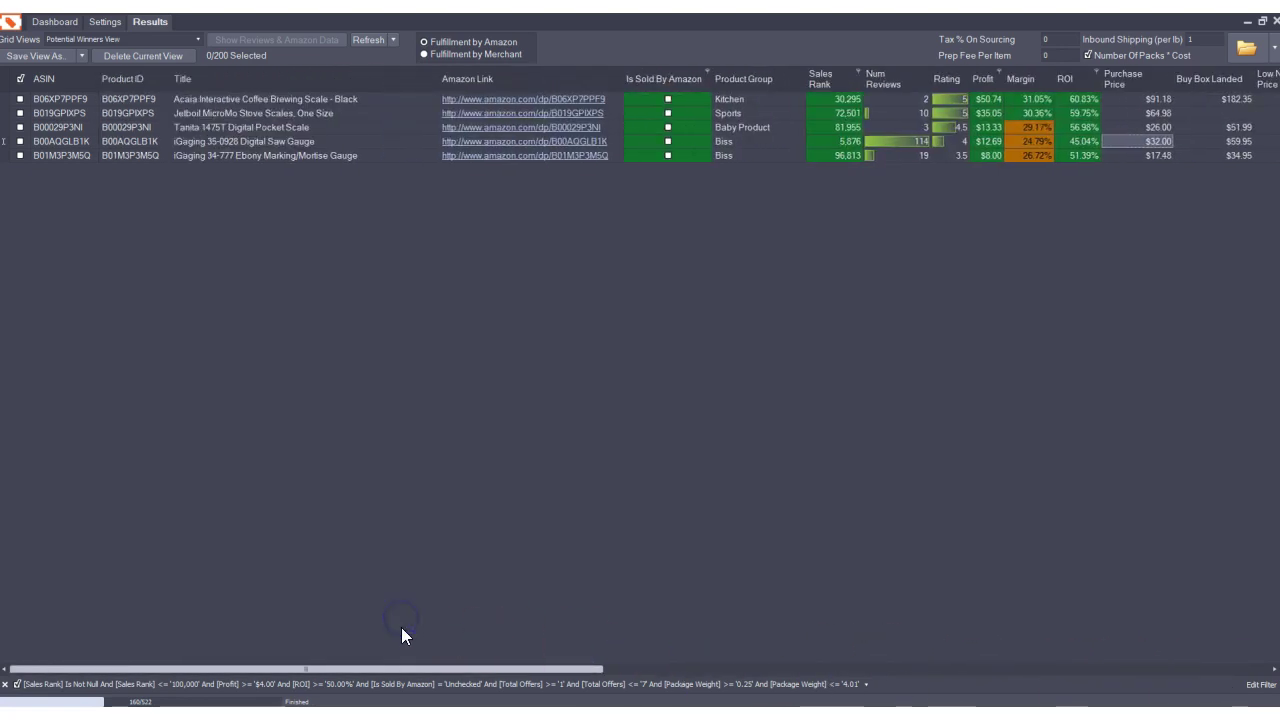
{"action": "left_click", "coordinate": [309, 641]}
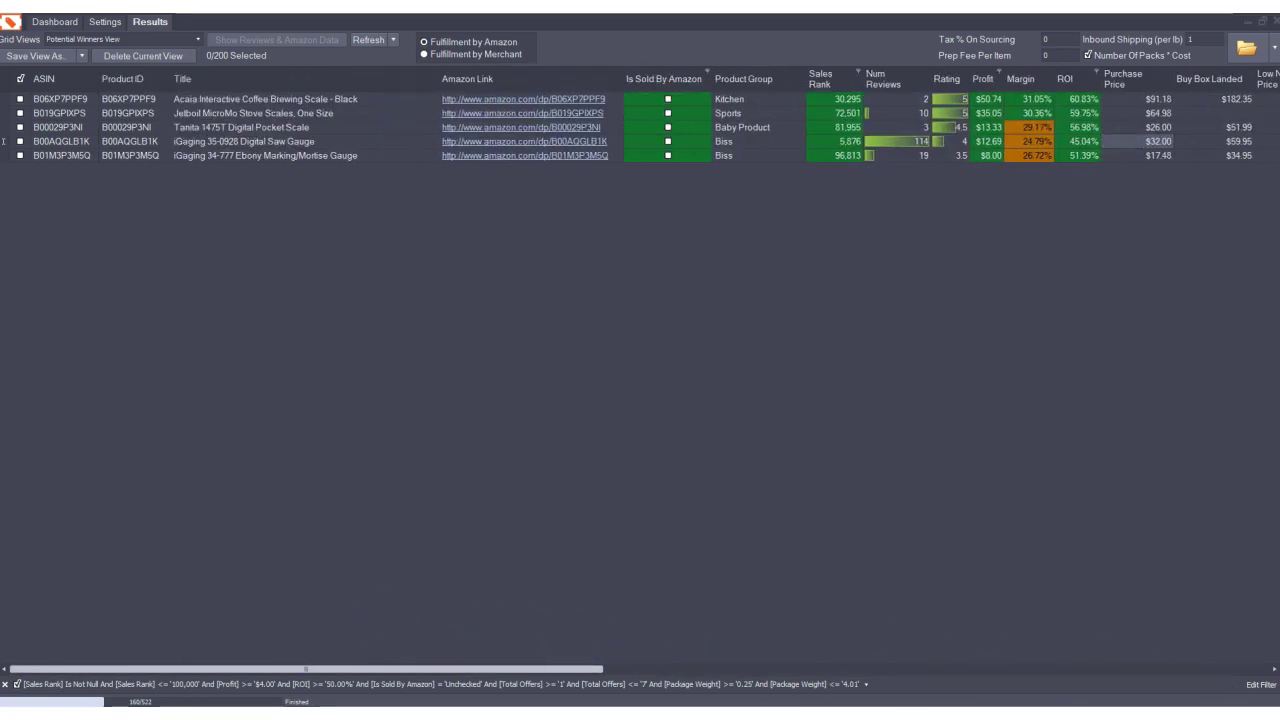